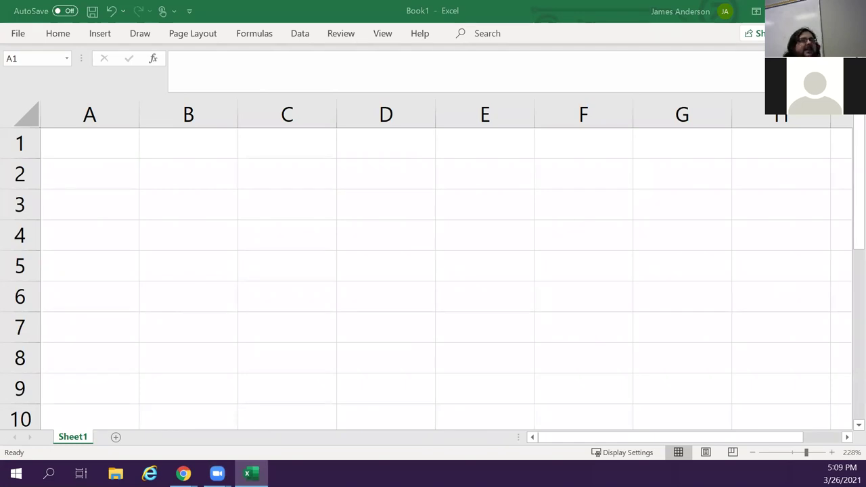
Copy the Right_hand and Left_hand data from Chrome and paste it into the Excel sheet starting at cell A1.
click(184, 474)
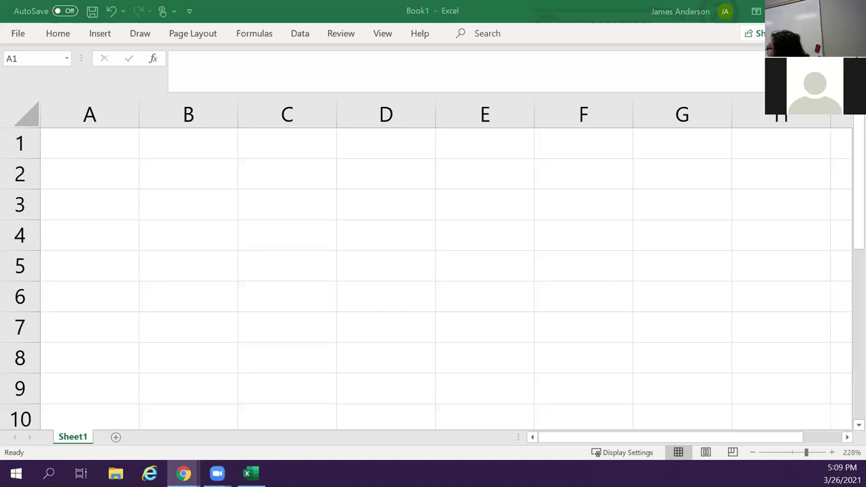
click(120, 147)
key(ctrl+v)
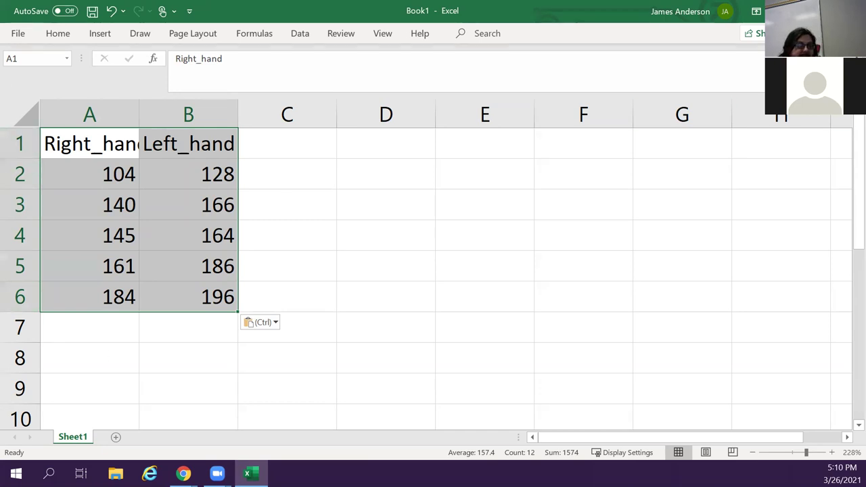
key(alt+Tab)
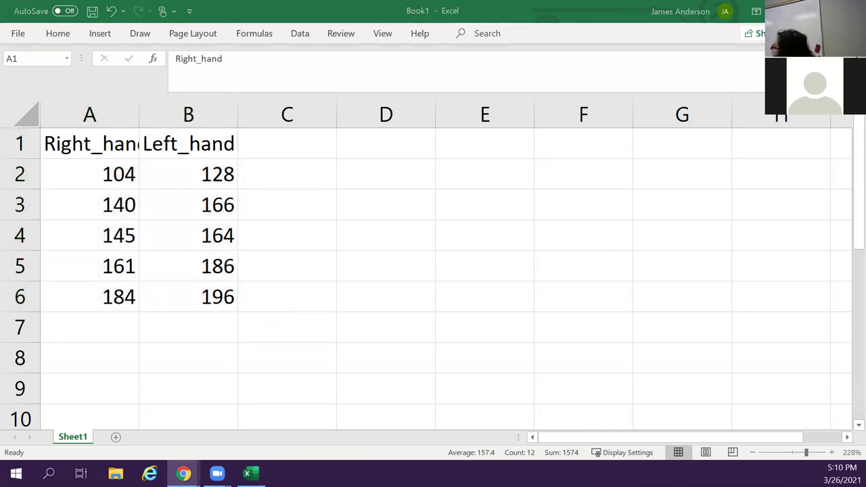
key(alt+Tab)
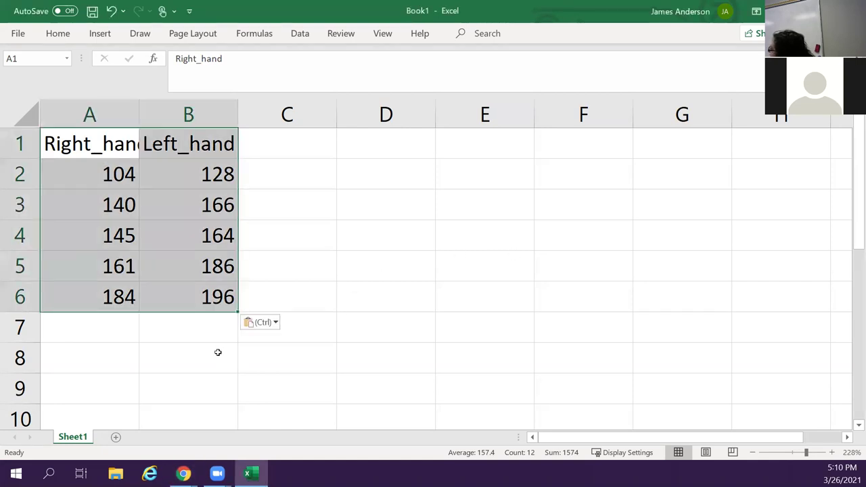
Label cell A8 "T test" below the pasted data.
click(145, 365)
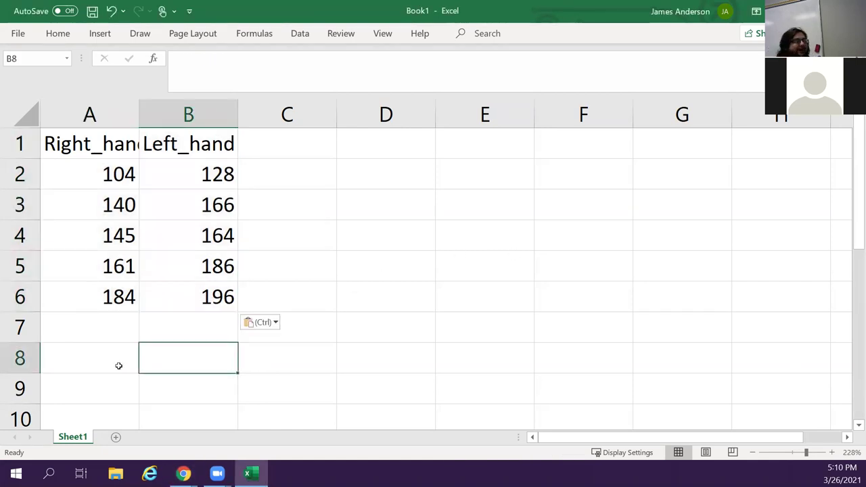
click(118, 366)
text(T twes)
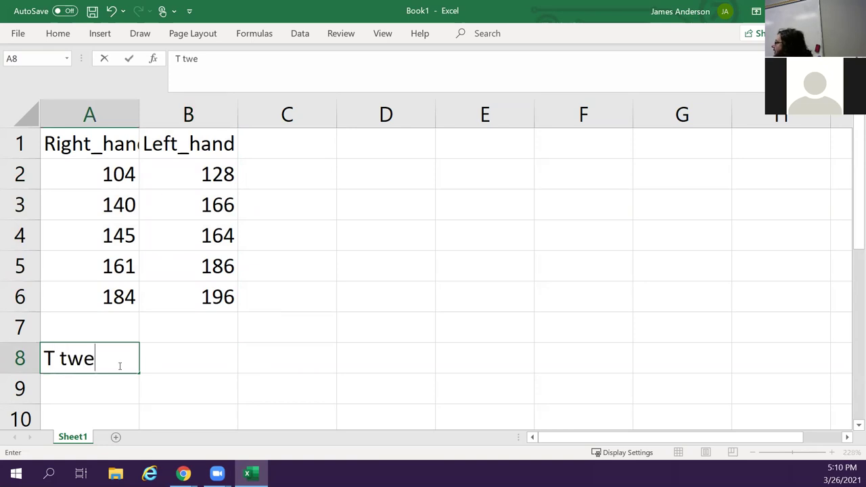
key(BackSpace)
key(BackSpace)
key(BackSpace)
text(est)
key(Tab)
Start a T.TEST formula in B8 with A2:A6 as the first array and B2:B6 as the second.
text(=t.test()
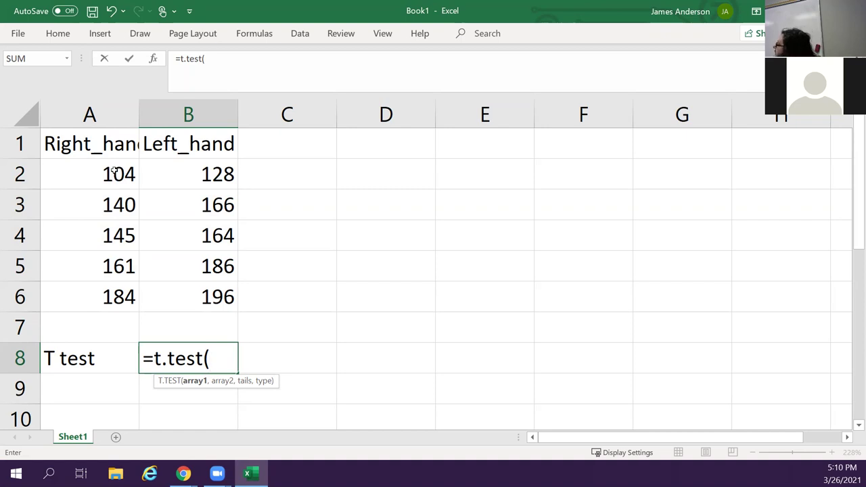
drag(113, 172, 121, 293)
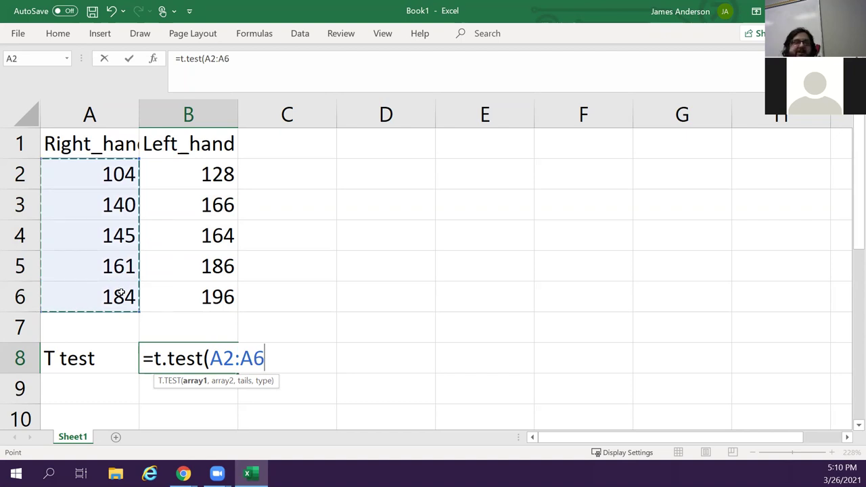
text(,)
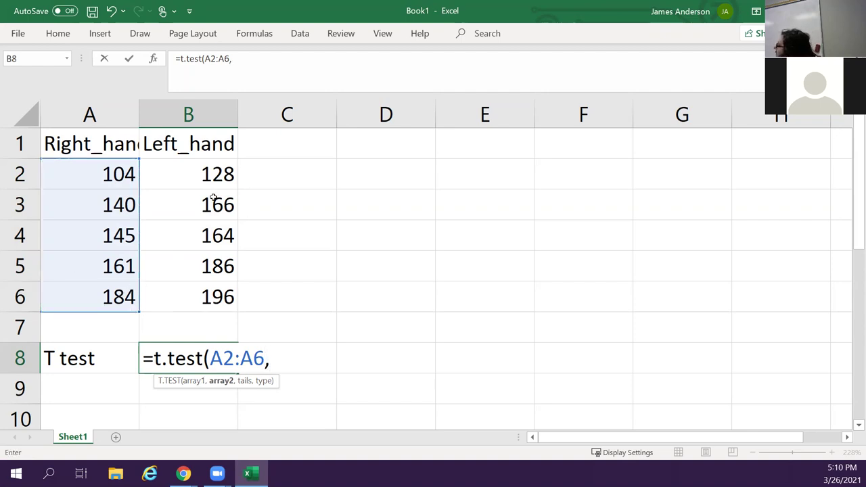
click(203, 174)
drag(202, 174, 206, 290)
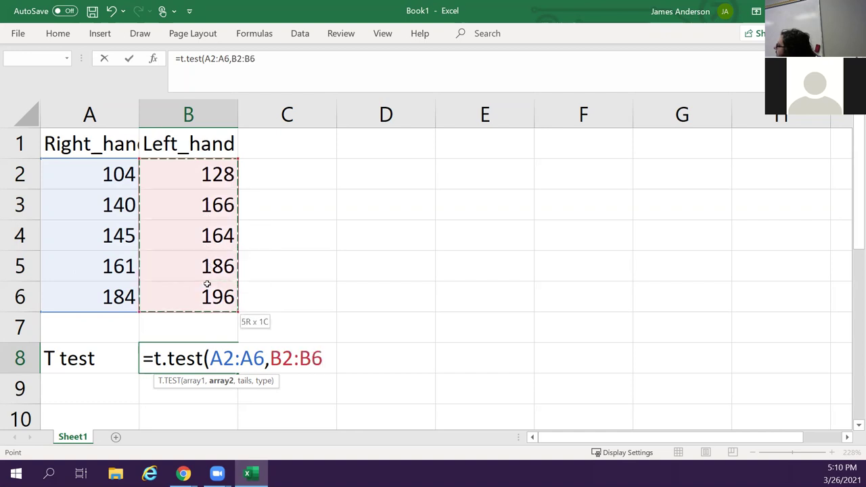
text(,)
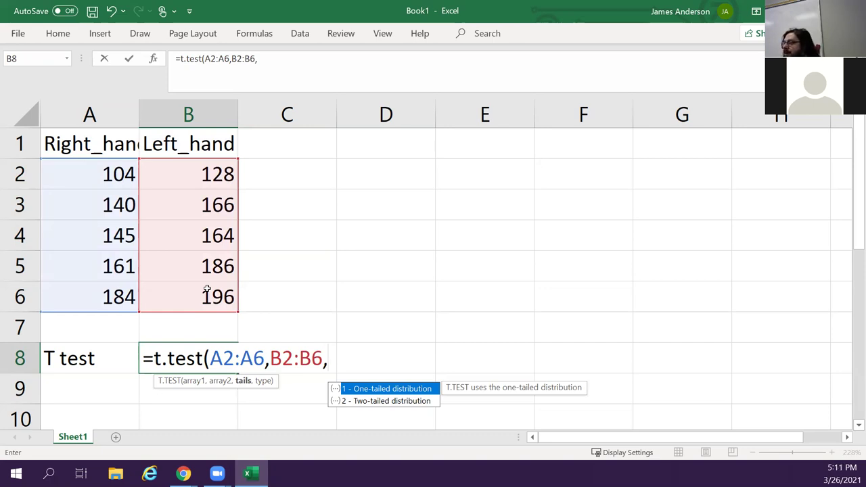
Complete the T.TEST formula in B8 with 2 for two tails and 1 for the paired type.
key(Down)
text(2)
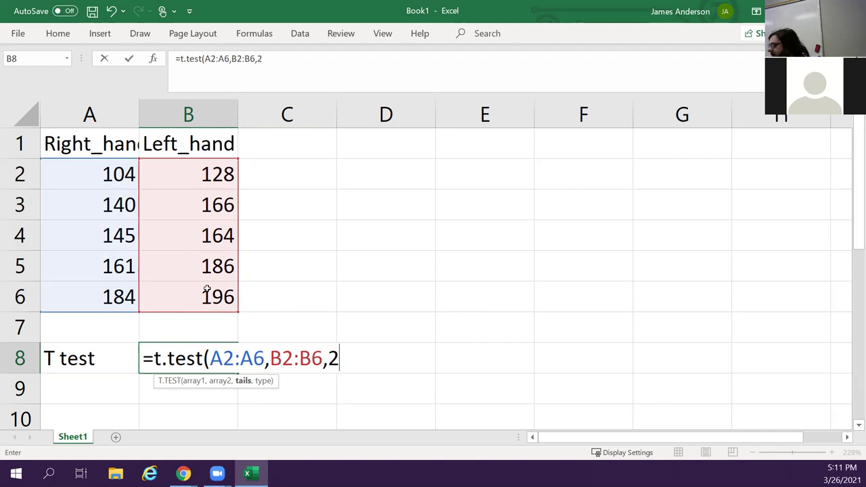
text())
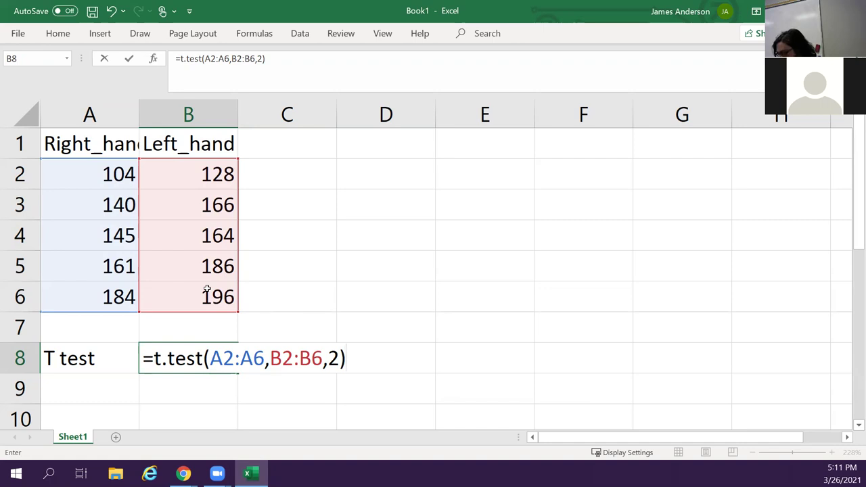
key(Return)
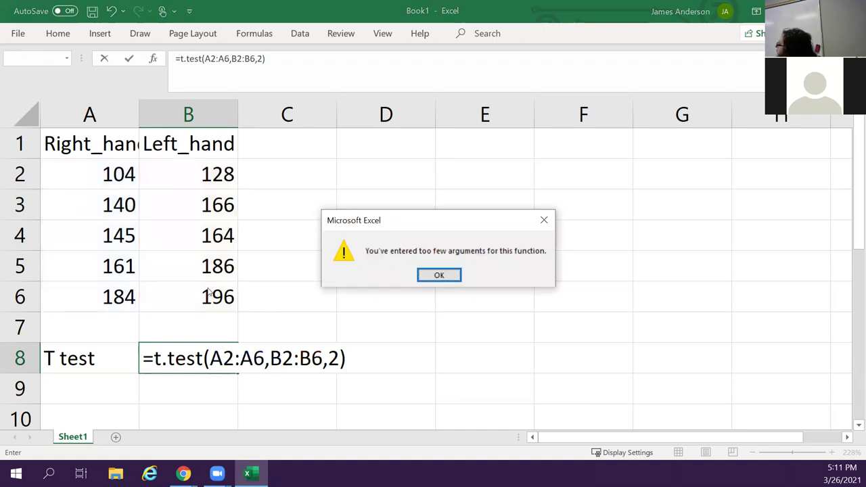
key(Return)
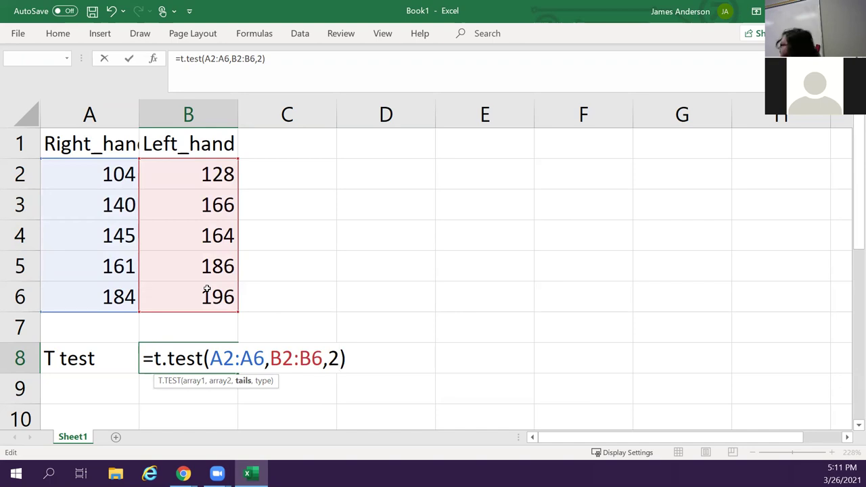
text(,)
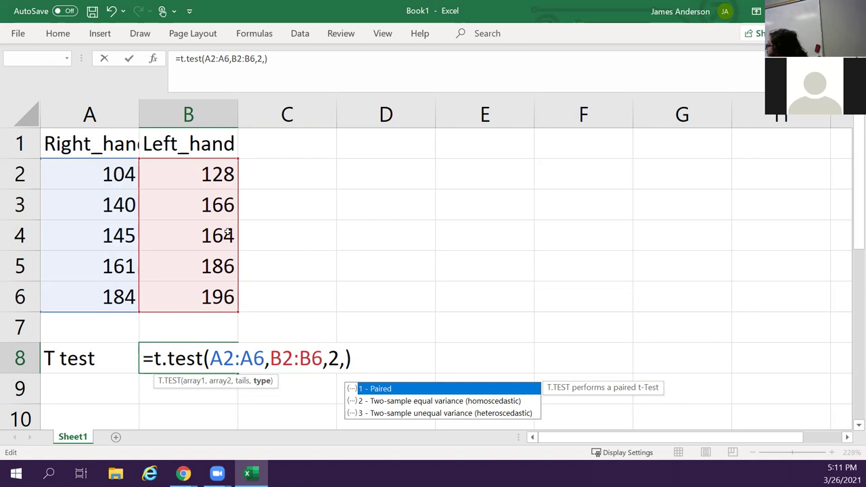
text(1)
key(Return)
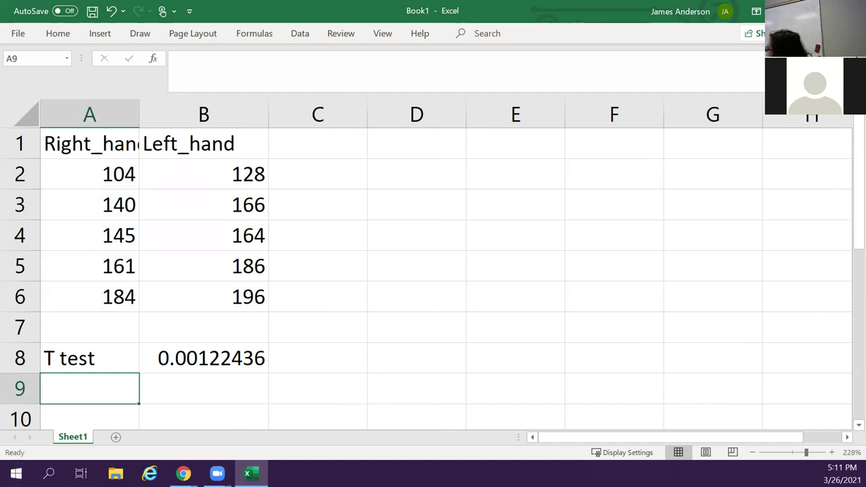
Label cell A7 "T value" directly above the T test row.
click(90, 358)
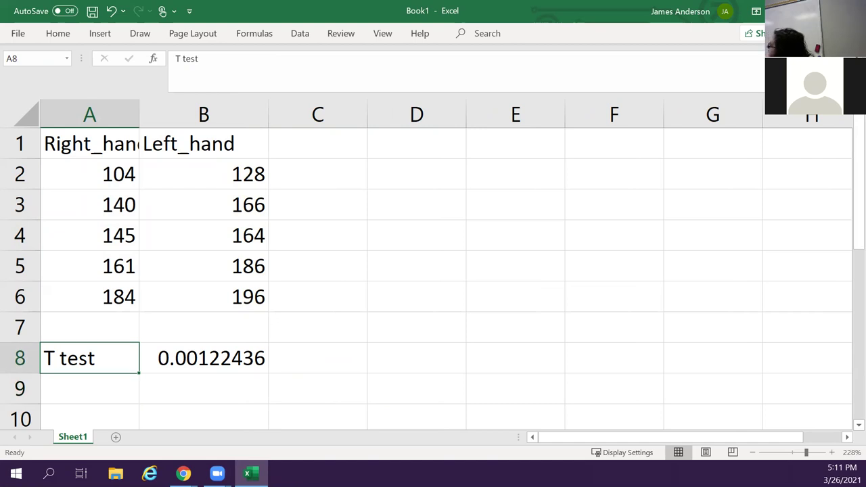
click(203, 358)
click(89, 358)
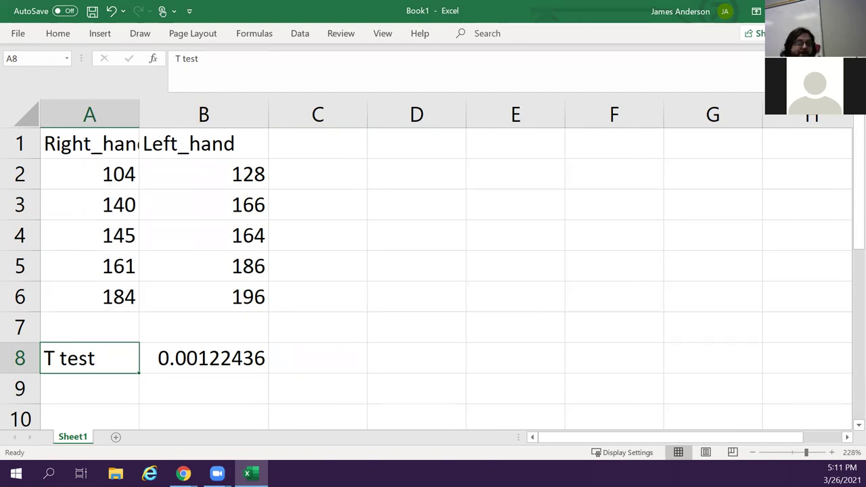
key(alt+Tab)
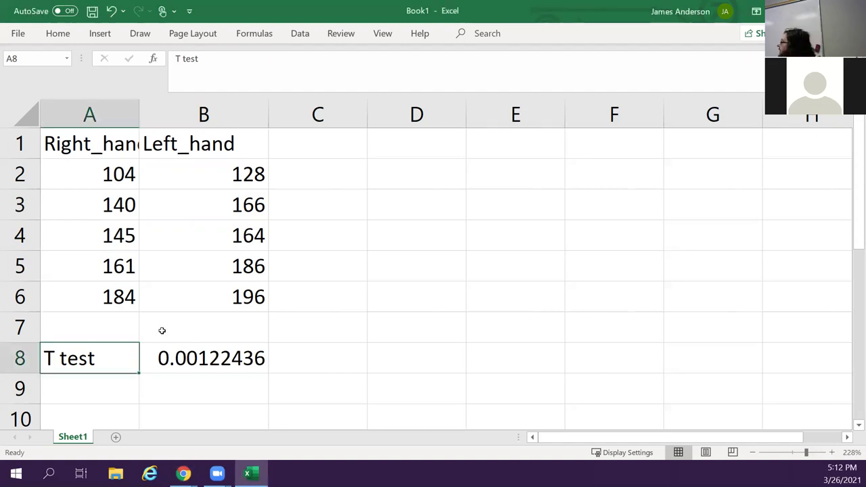
key(Up)
text(T )
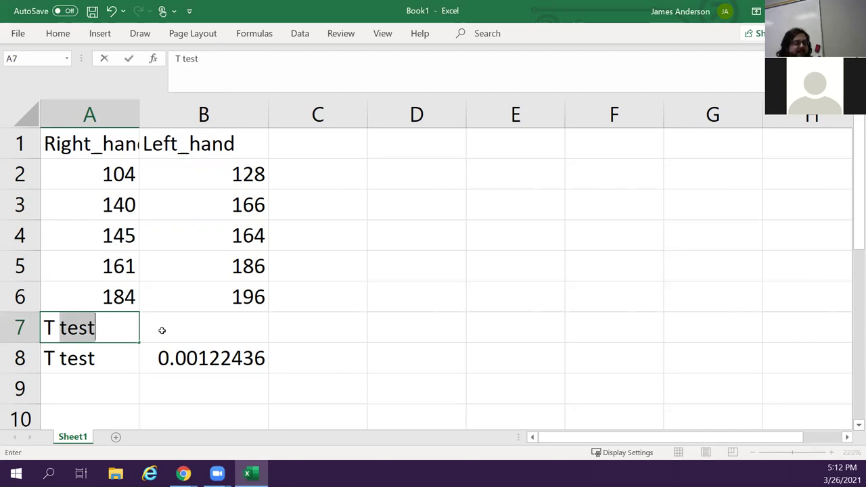
text(value)
key(Tab)
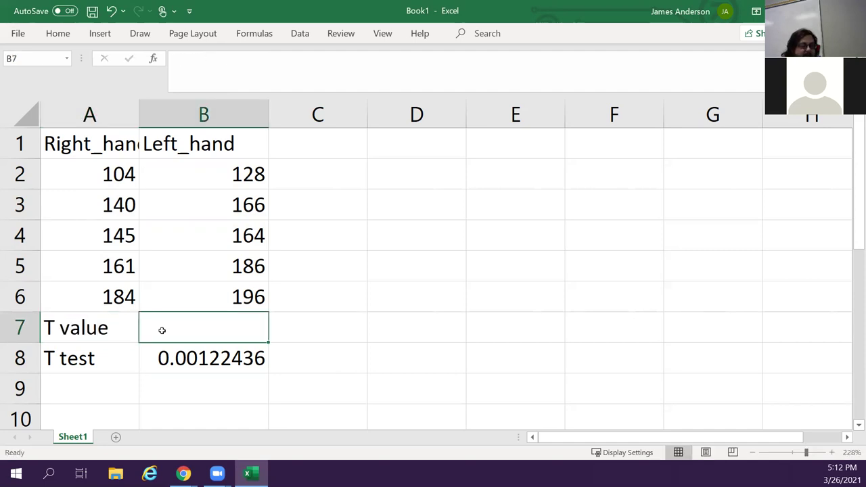
Consult the Chrome window for the t formula and note it as "d-mud/sdd/sd(n)" in Excel cell C7.
key(alt+Tab)
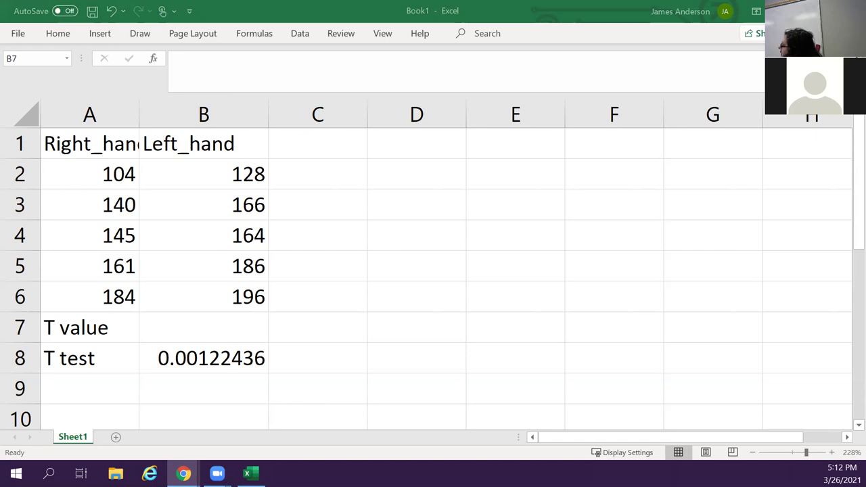
key(alt+Tab)
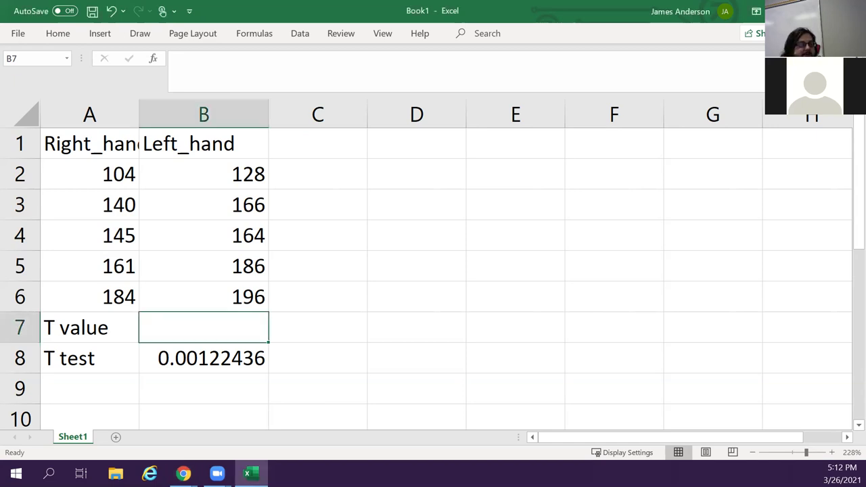
key(alt+Tab)
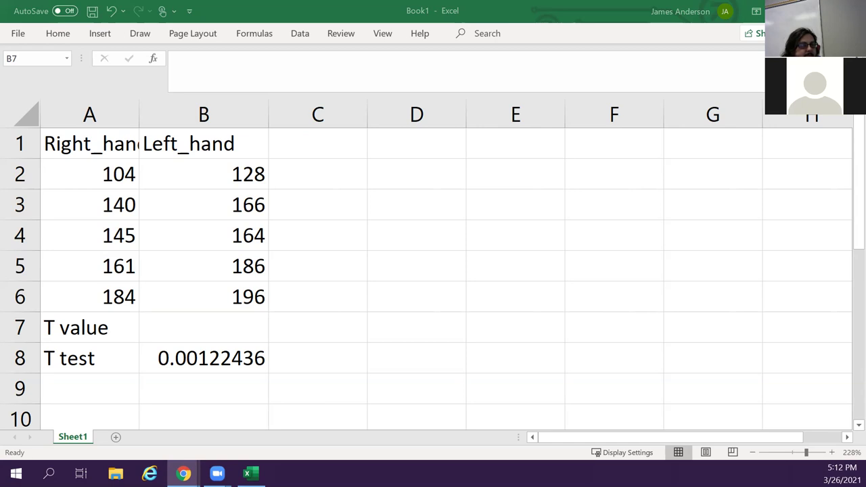
key(alt+Tab)
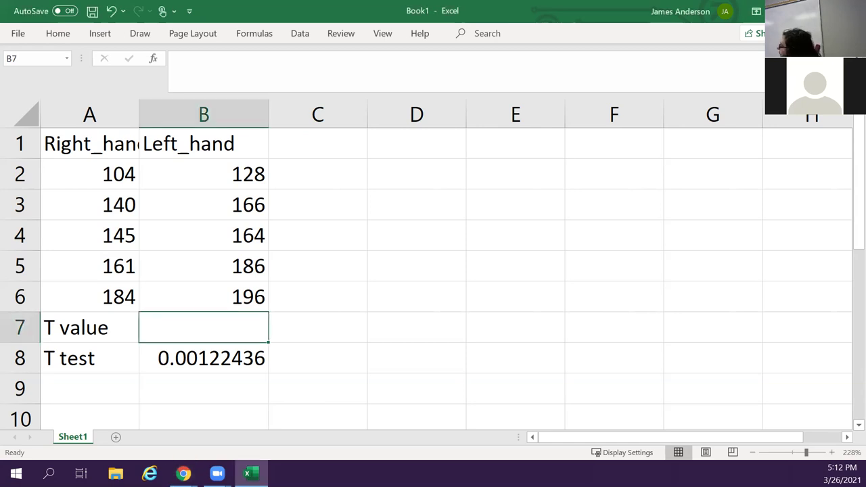
click(318, 327)
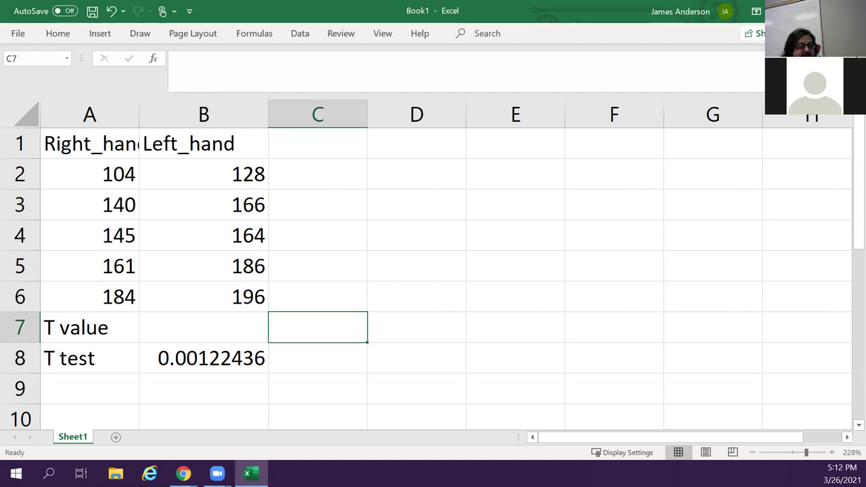
text(d-)
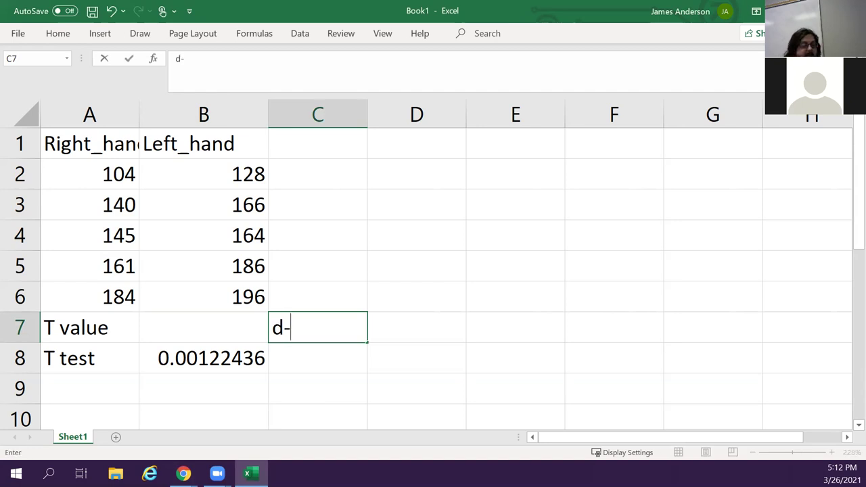
text(mud/sdd/sd(n))
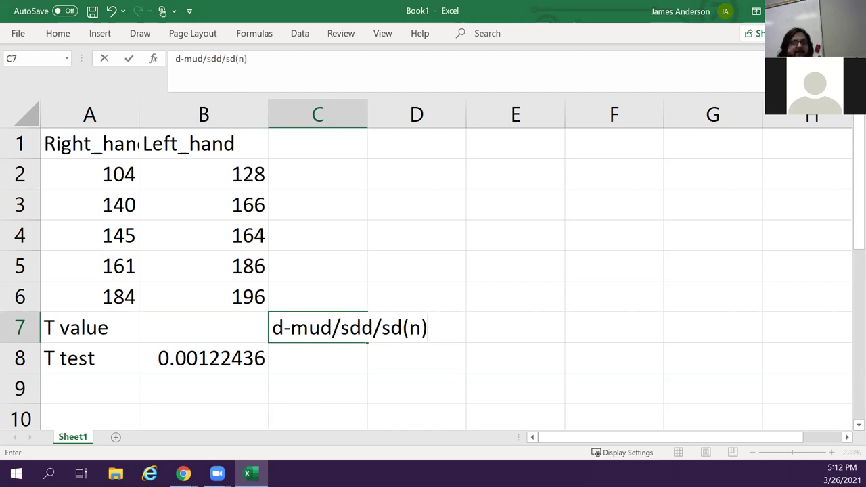
key(Return)
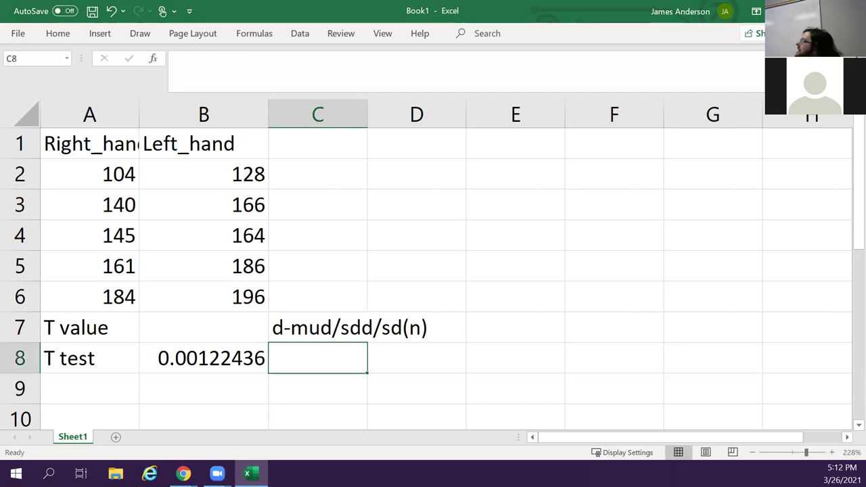
key(Up)
key(Up)
key(Left)
key(Down)
key(Down)
key(Down)
key(Left)
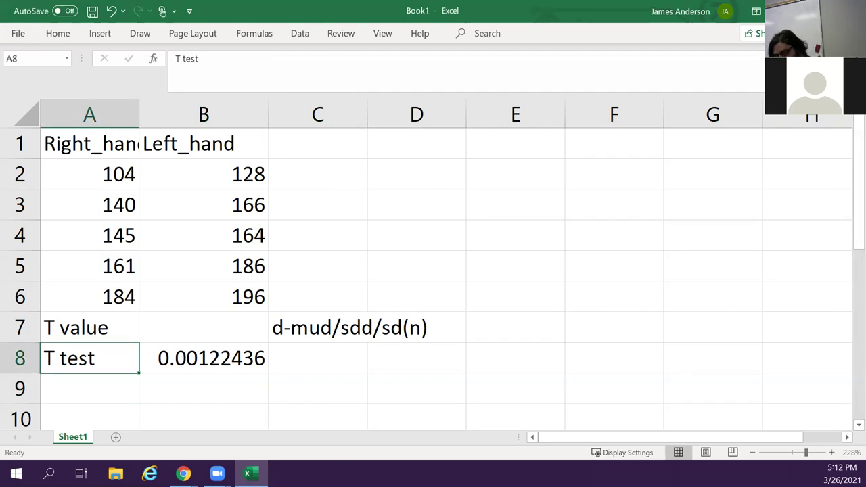
drag(90, 358, 203, 358)
click(203, 358)
Add the column heading "Difference" in cell C1, beside Left_hand.
click(416, 327)
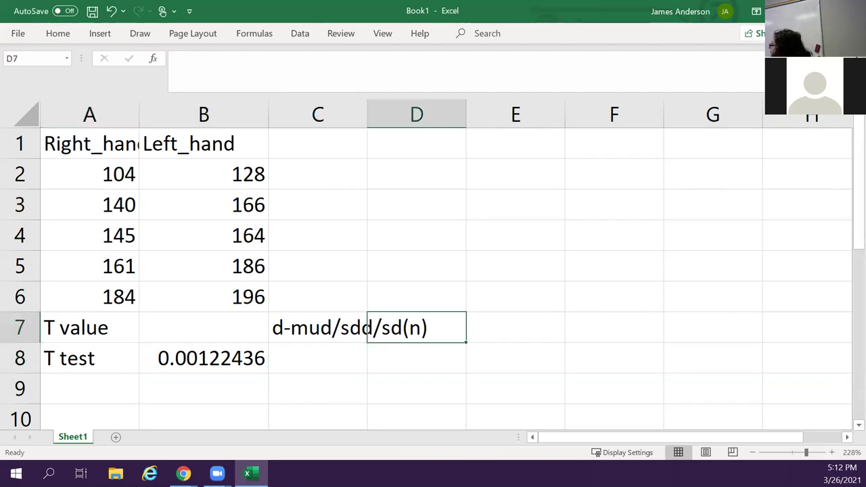
key(Left)
key(Up)
key(Up)
key(Up)
key(Up)
key(Up)
key(Up)
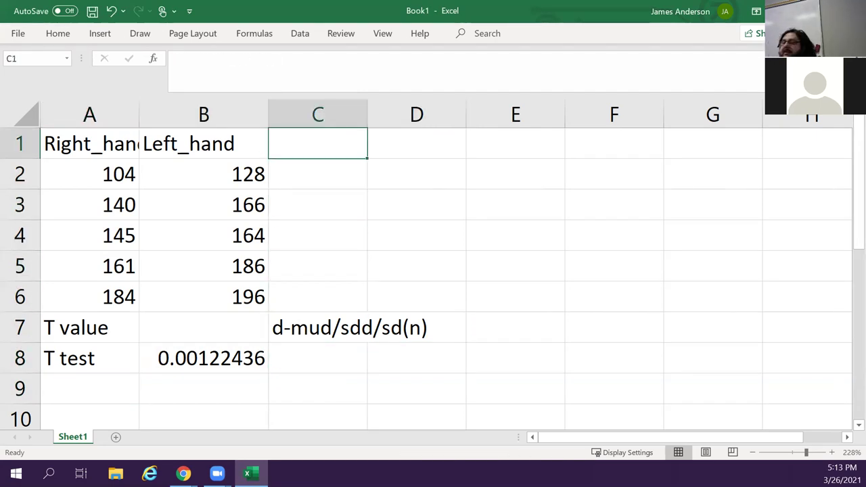
text(Diff)
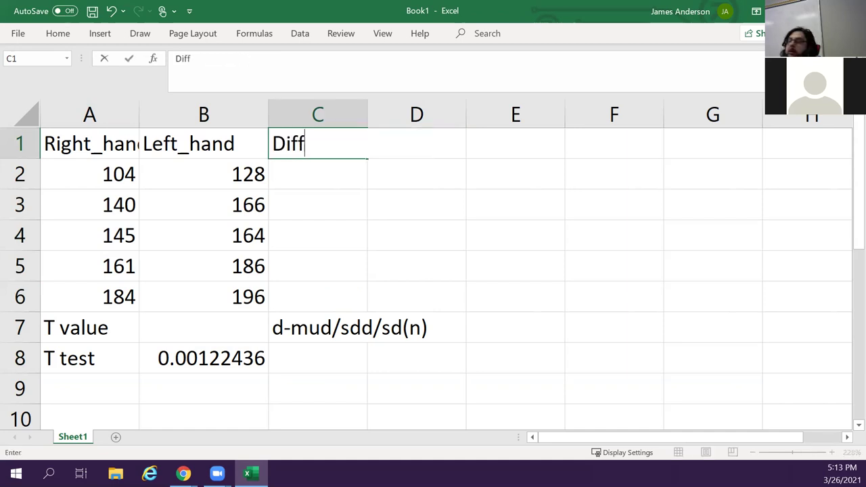
text(erence)
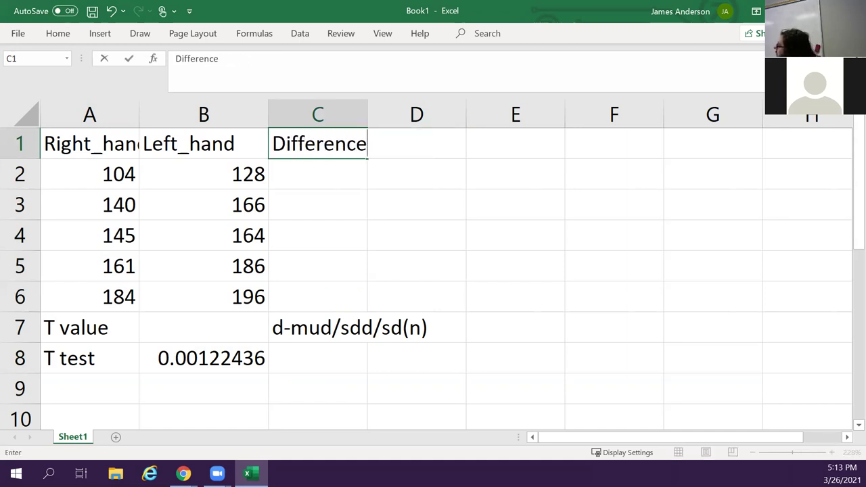
key(Return)
Calculate the paired difference in C2 with =A2-B2 and fill the formula down to C6.
text(=)
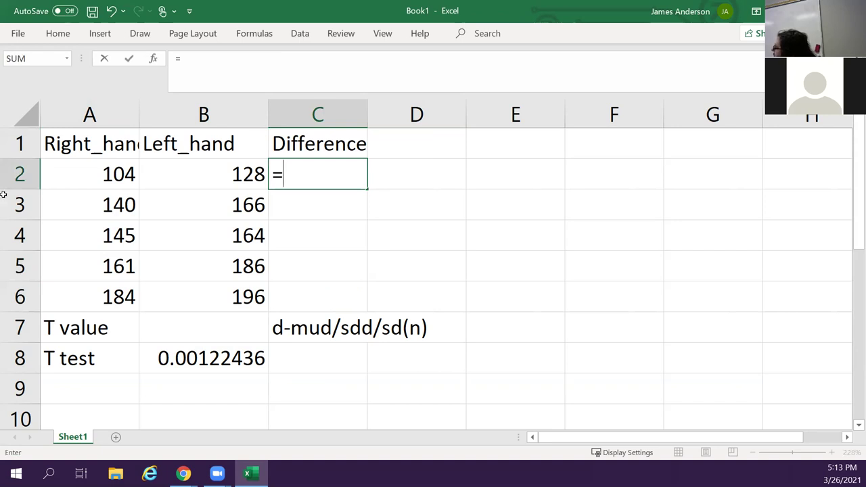
click(87, 173)
text(-)
click(184, 169)
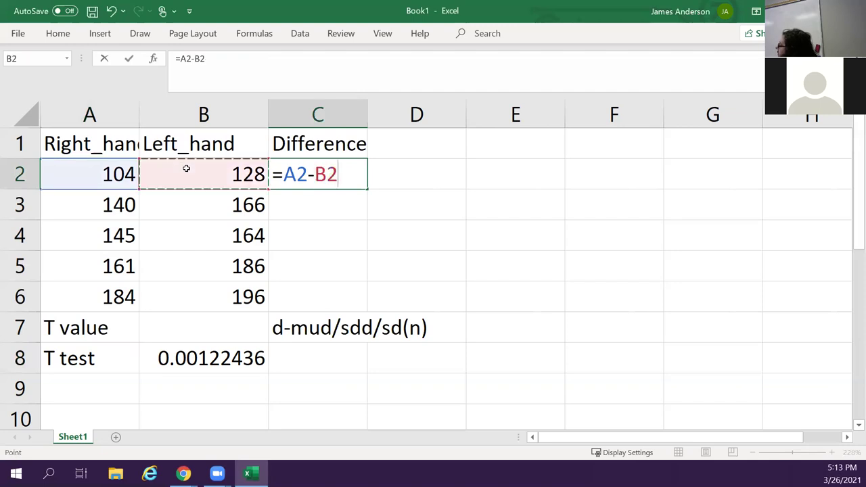
key(Return)
key(Up)
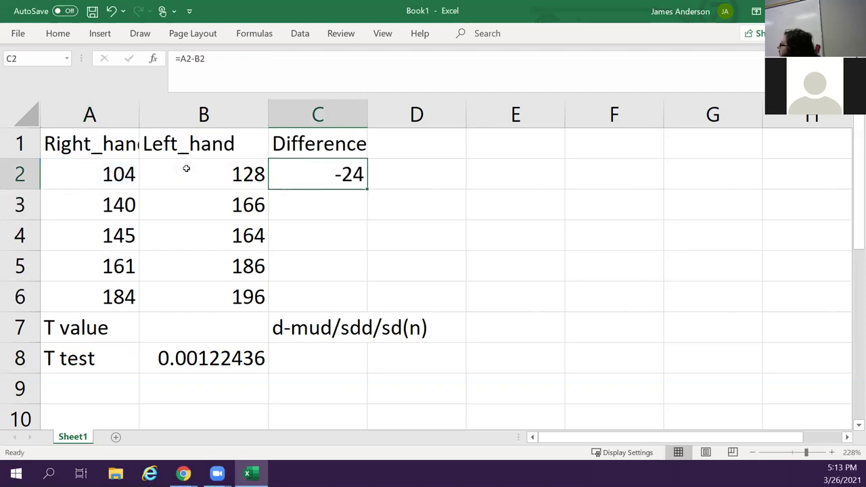
double_click(368, 189)
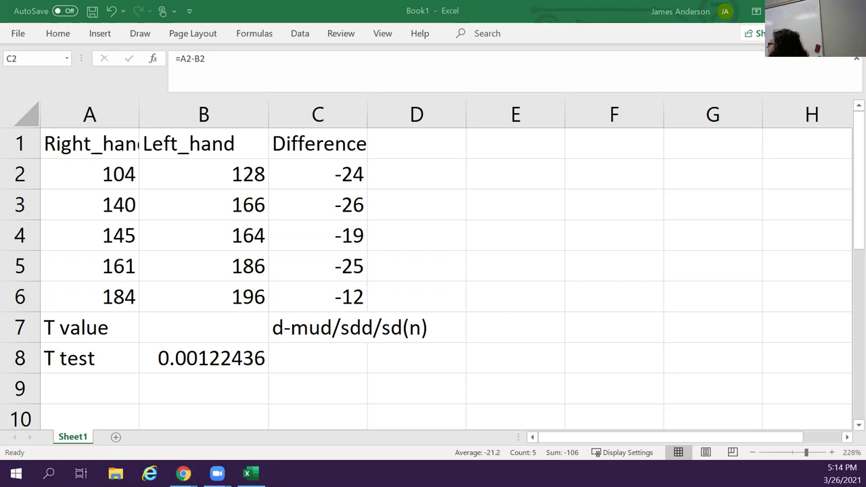
drag(325, 174, 331, 298)
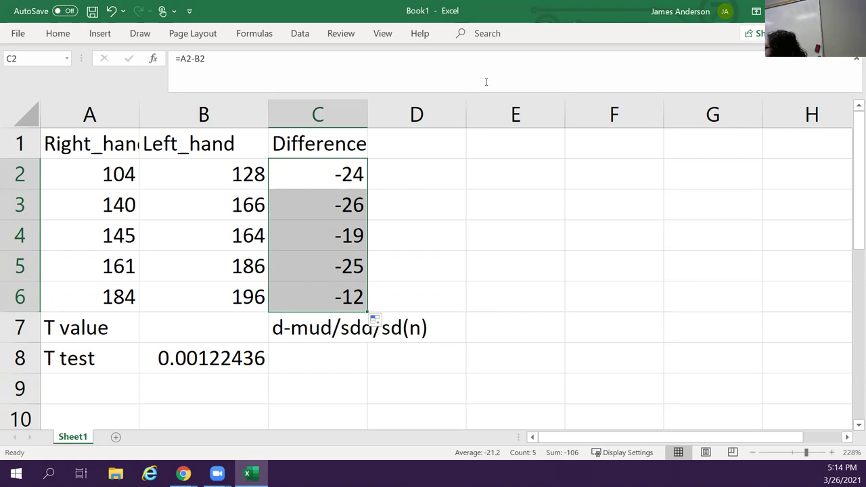
Label cell A9 "mud" and calculate the average of the differences C2:C6 in B9.
click(371, 358)
click(76, 383)
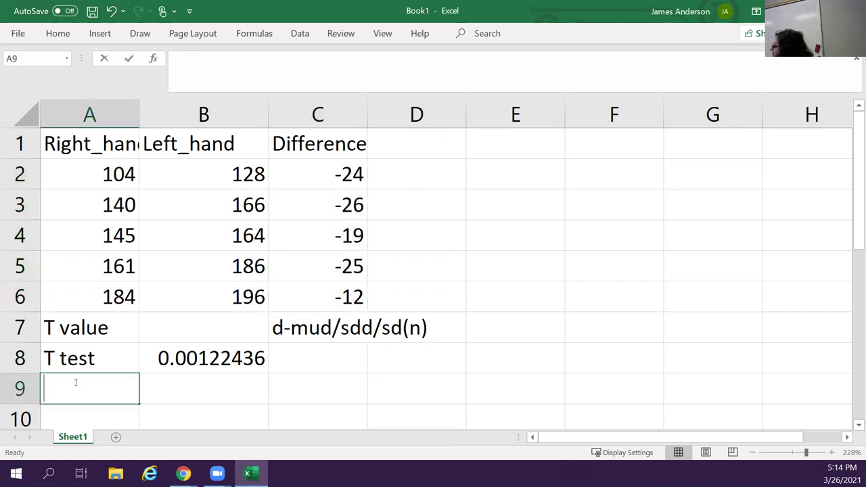
text(mud)
key(Tab)
text(=)
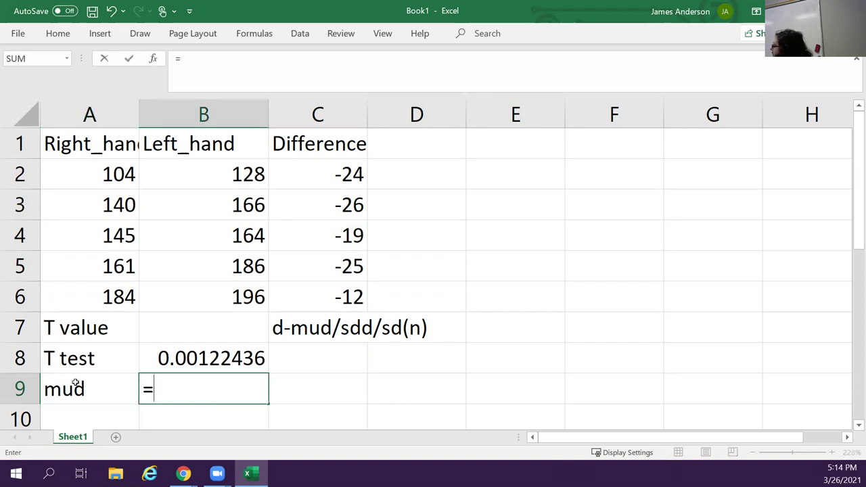
text(average*)
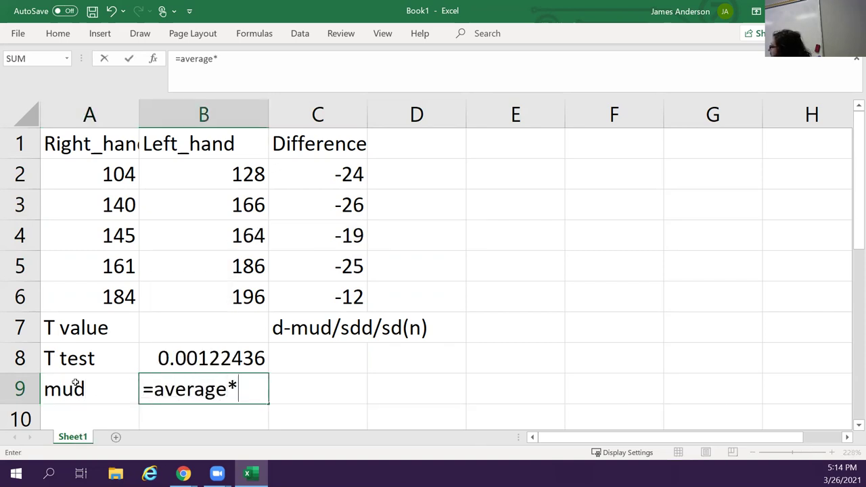
key(BackSpace)
text(()
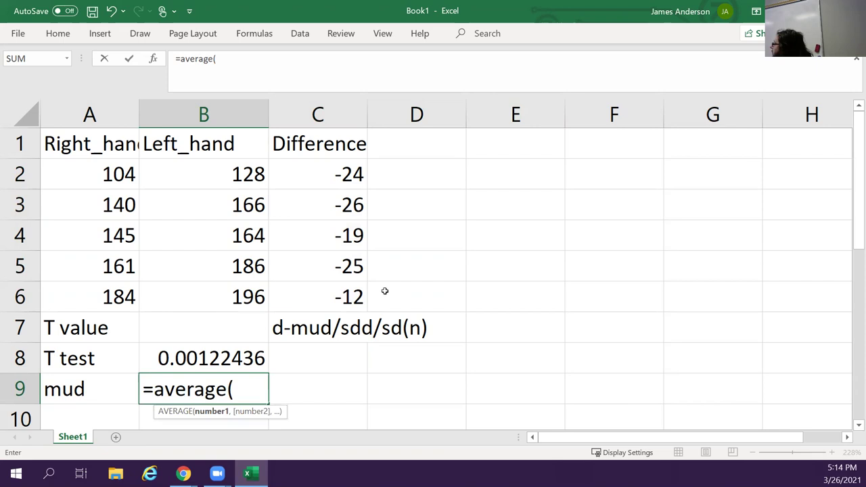
drag(342, 175, 344, 297)
text())
key(Return)
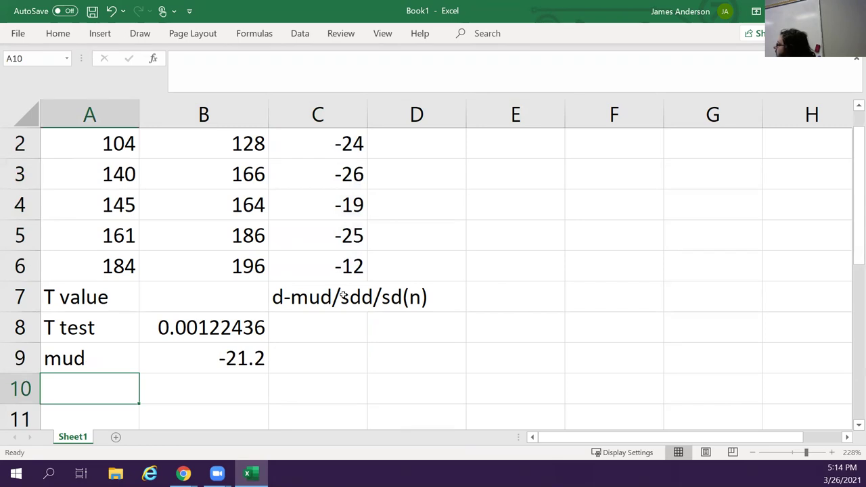
Try to calculate the standard deviation of the differences in A10 with =sdd(C2:C6).
text(=sdd()
scroll(372, 223, up, 1)
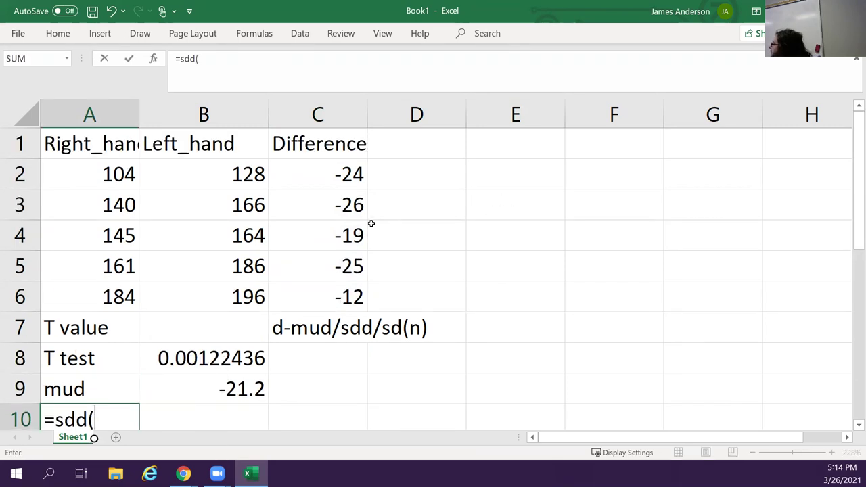
drag(329, 175, 327, 304)
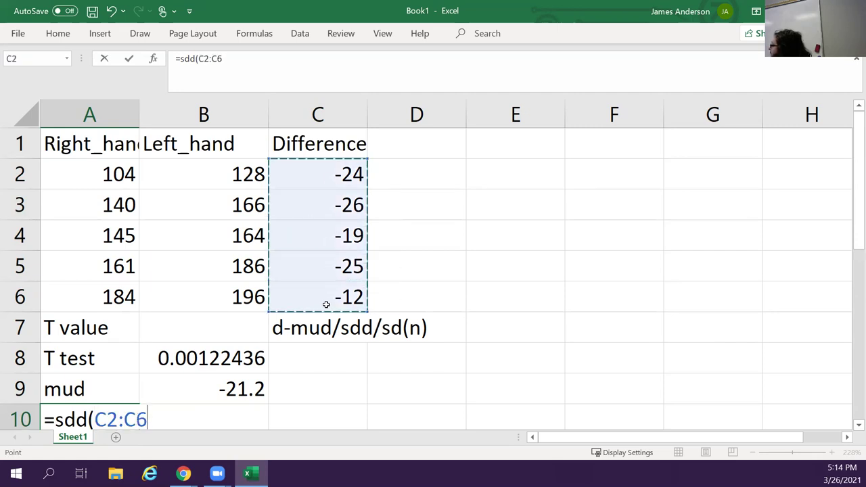
text())
key(Return)
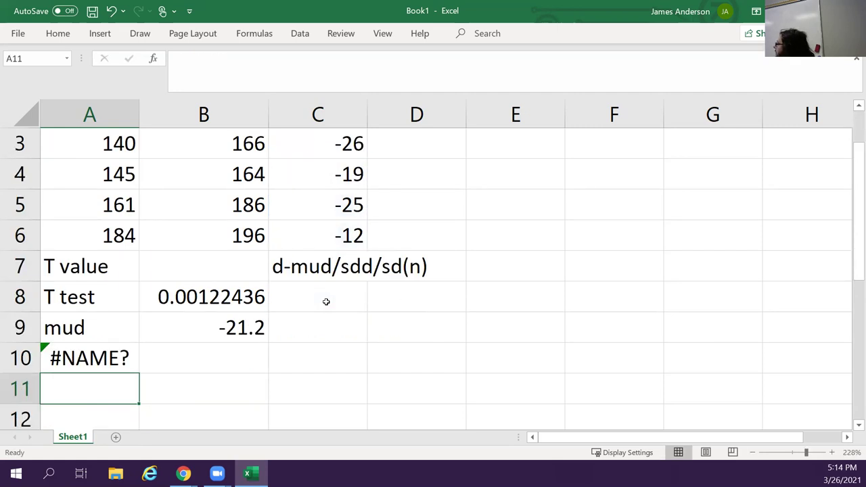
Replace the formula in A10 with the plain label "sdd".
key(Up)
key(F2)
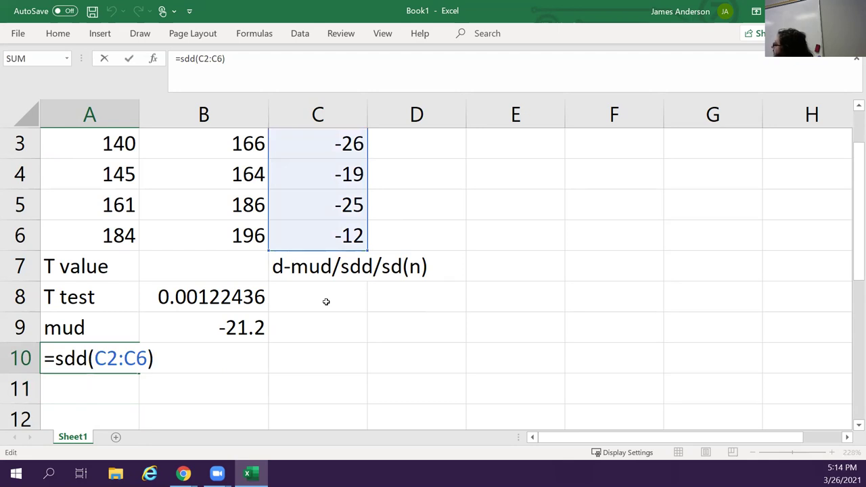
key(BackSpace)
key(BackSpace)
key(BackSpace)
key(BackSpace)
key(BackSpace)
key(BackSpace)
key(BackSpace)
key(BackSpace)
key(BackSpace)
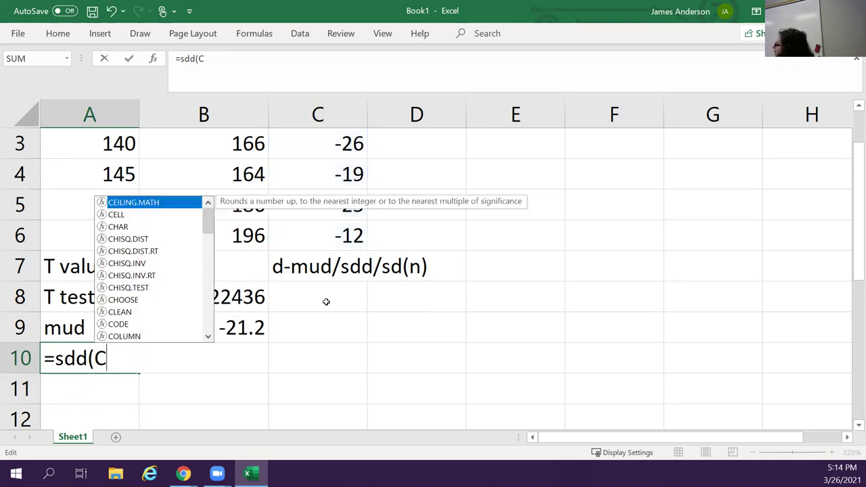
key(BackSpace)
key(BackSpace)
text(sdd)
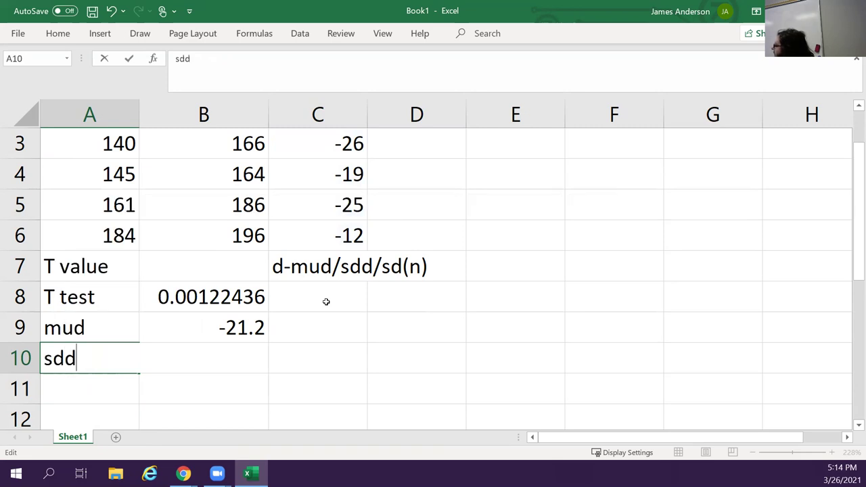
key(Tab)
Calculate the standard deviation of the differences in B10 with =stdev(C2:C6).
text(=st)
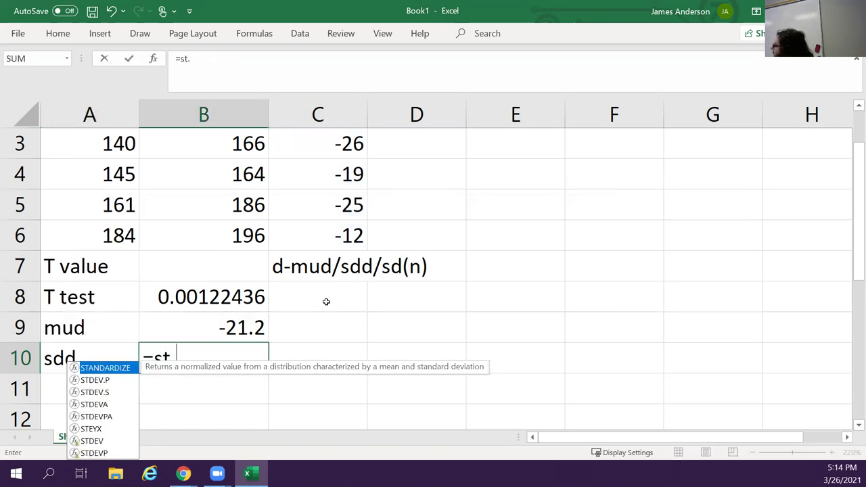
text(.de)
key(BackSpace)
key(BackSpace)
key(BackSpace)
text(deve)
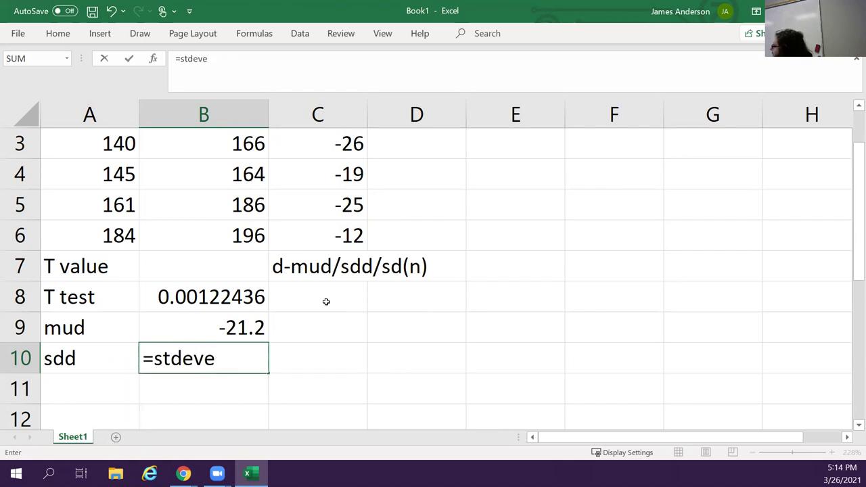
key(BackSpace)
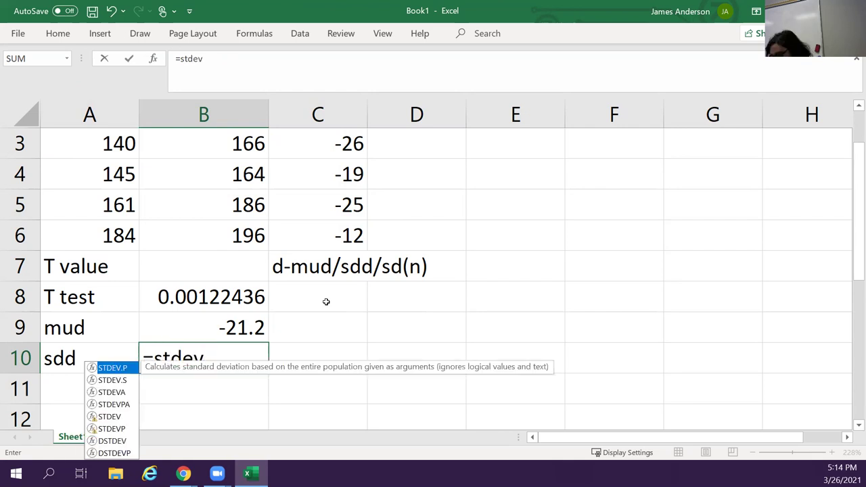
text(()
scroll(493, 239, up, 1)
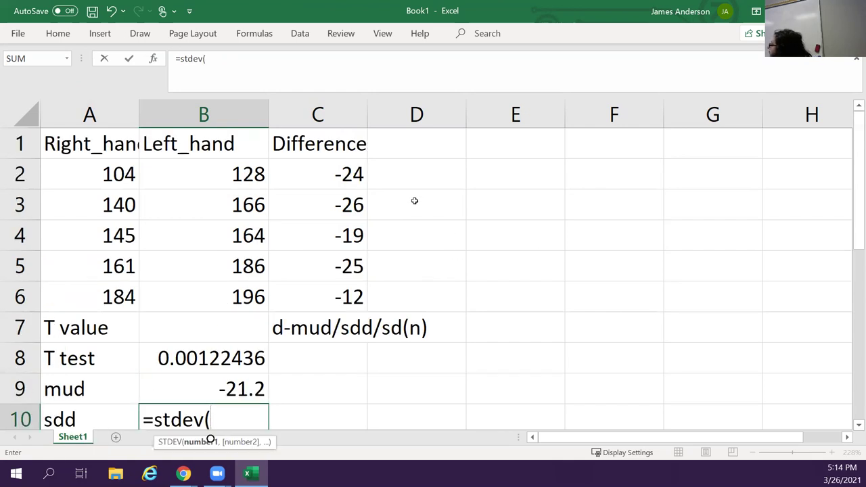
drag(343, 187, 343, 291)
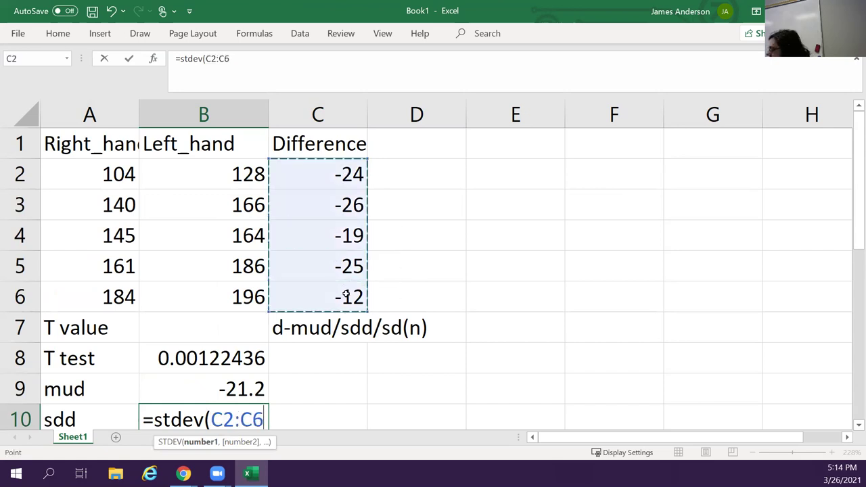
text())
key(Return)
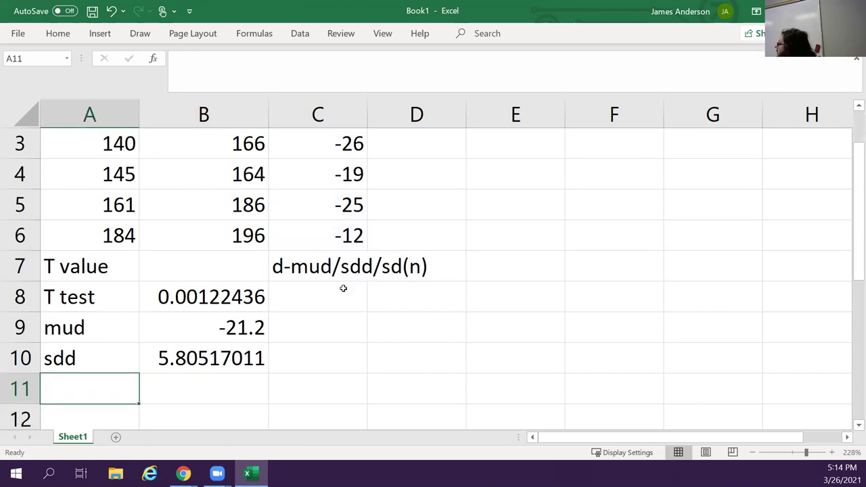
key(Right)
key(Up)
key(Up)
key(Up)
key(Up)
key(Up)
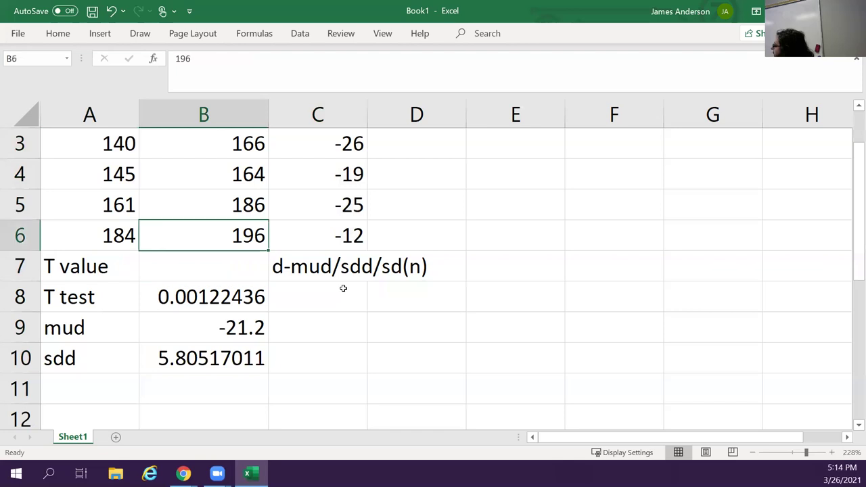
key(Down)
text(=)
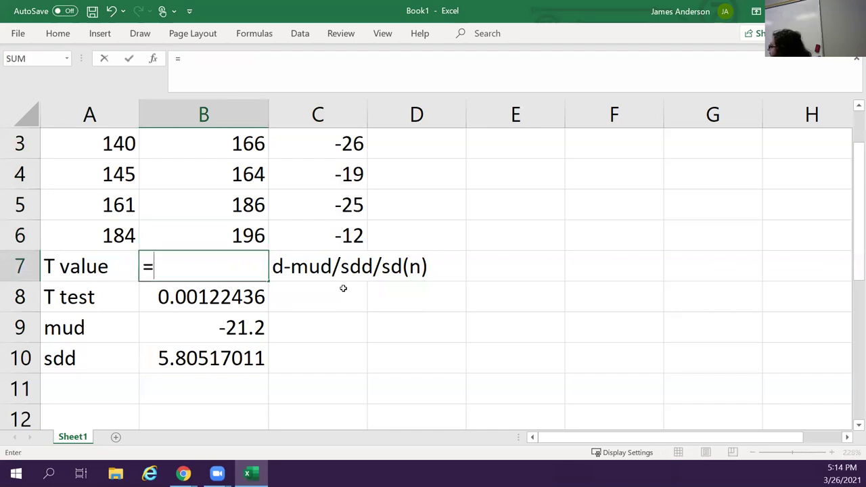
key(Escape)
key(Up)
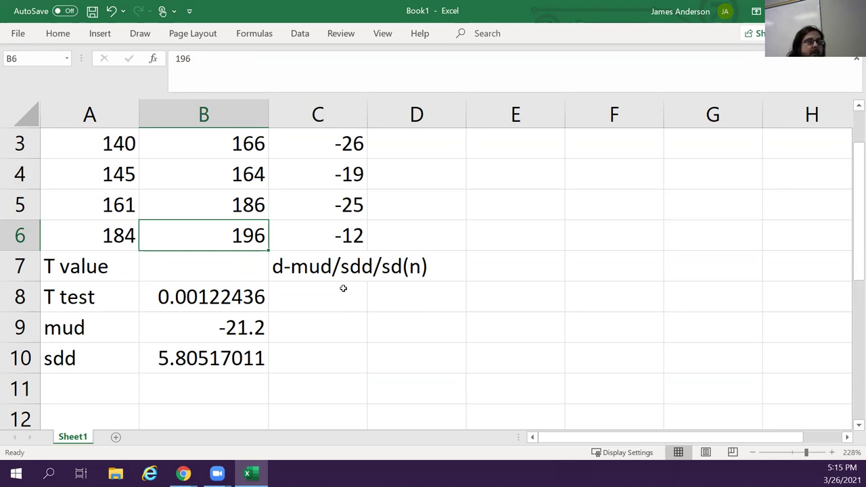
Change the label in A9, beside the average of the differences, to "dbar".
key(Right)
key(Down)
key(Down)
key(Down)
key(Left)
key(Left)
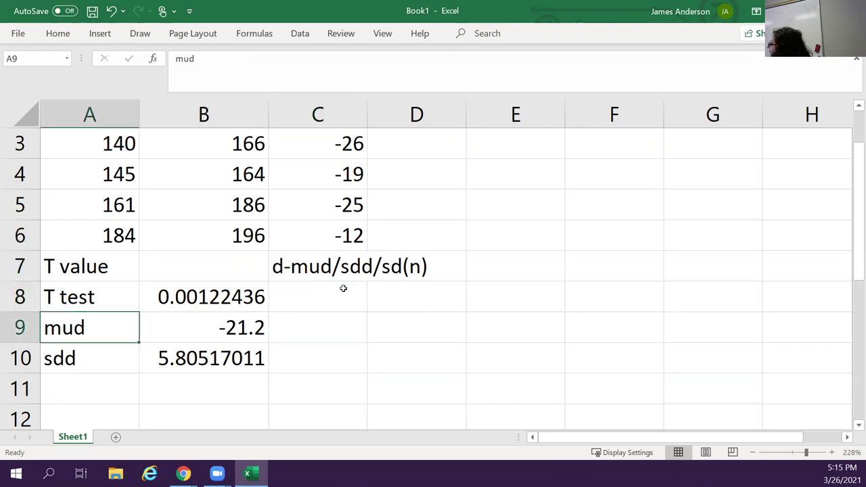
text(dbar)
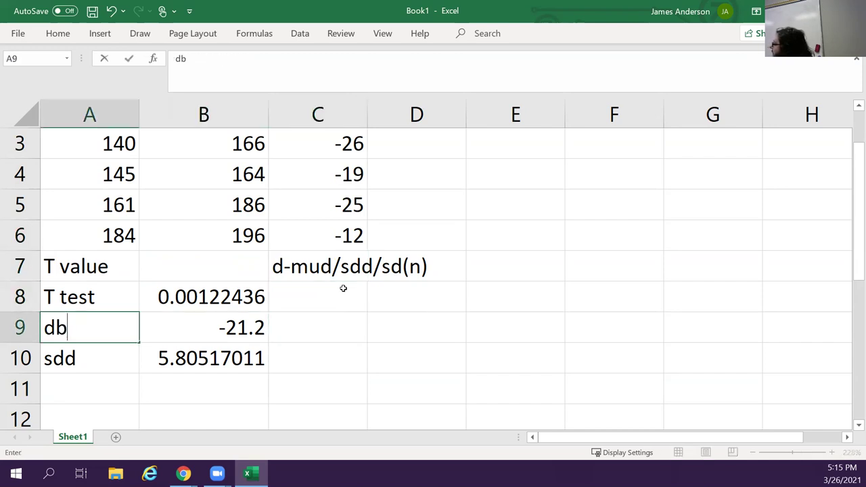
key(Return)
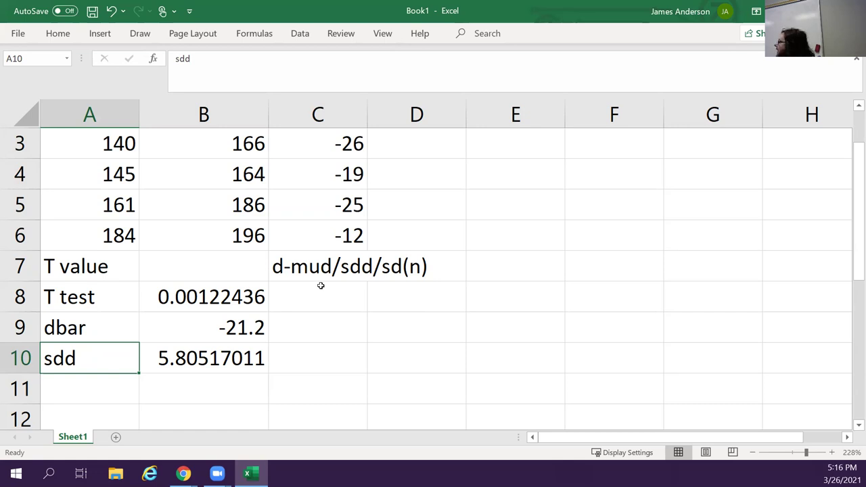
Label cell A11 "mud" below the sdd row and enter "=" in B11.
key(Return)
text(mud)
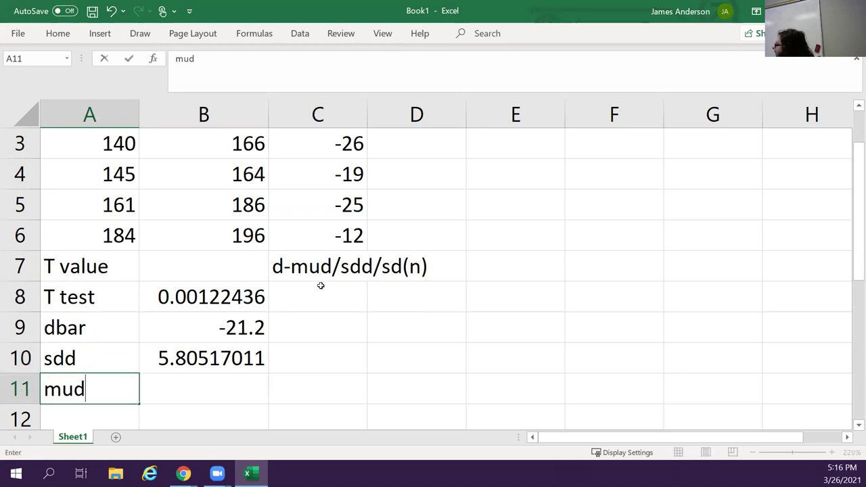
key(Tab)
text(=)
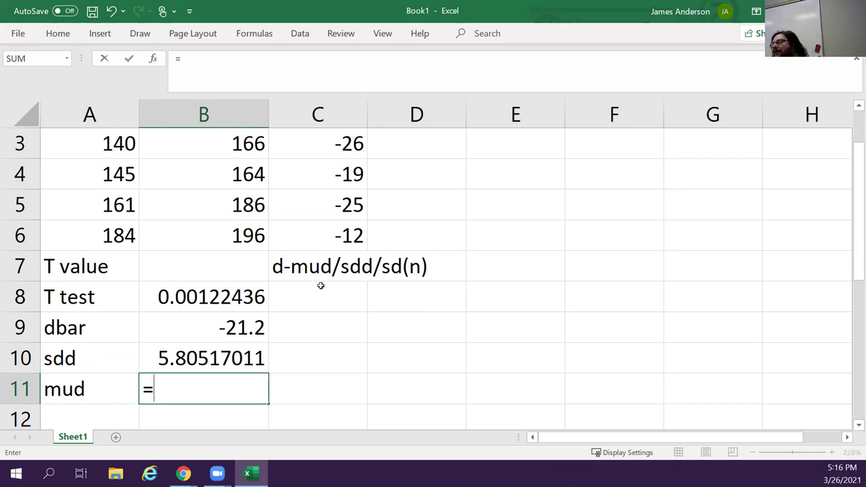
key(Return)
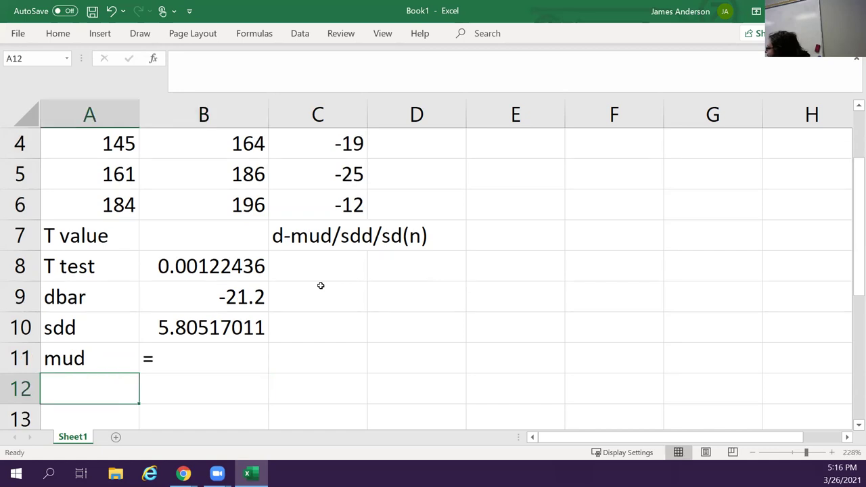
Clear the stray "=" from cell B11 beside the mud label.
key(Up)
key(Up)
key(Down)
key(Right)
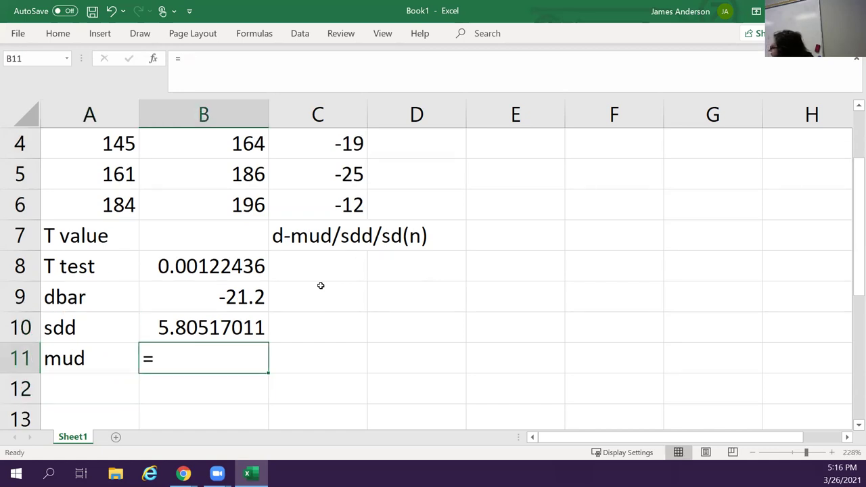
key(Delete)
Calculate the T value in B7 from dbar, mud and sdd with =(B9-B11)/(B10/sqrt(5)).
key(Up)
key(Up)
key(Up)
key(Up)
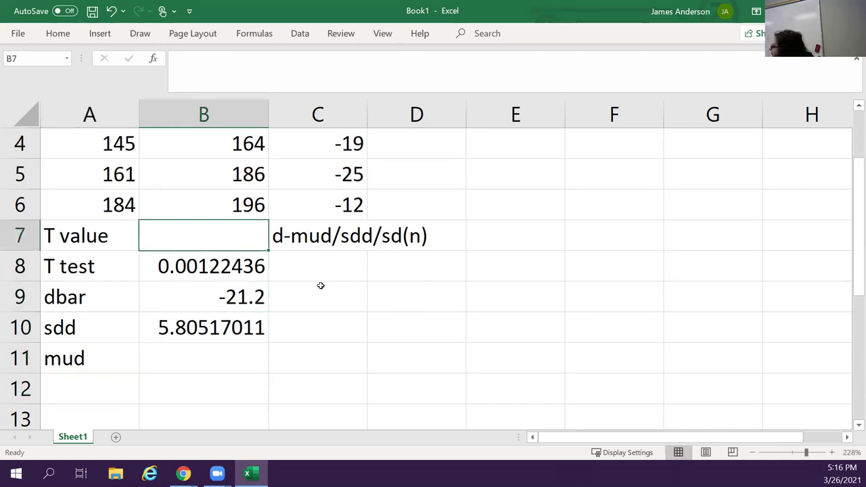
text(=)
text(()
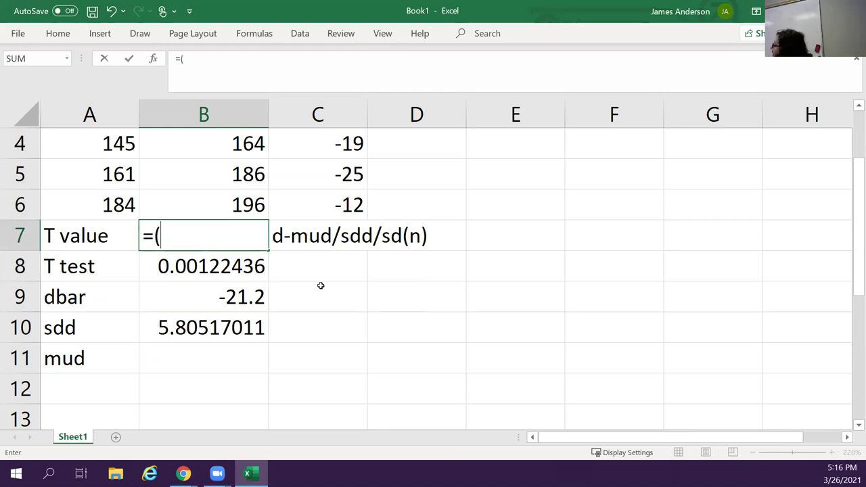
click(240, 297)
text(-)
click(222, 354)
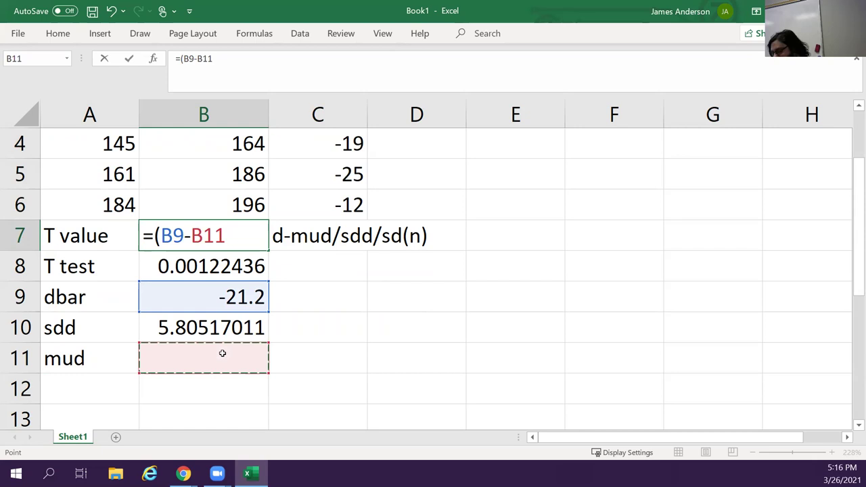
text())
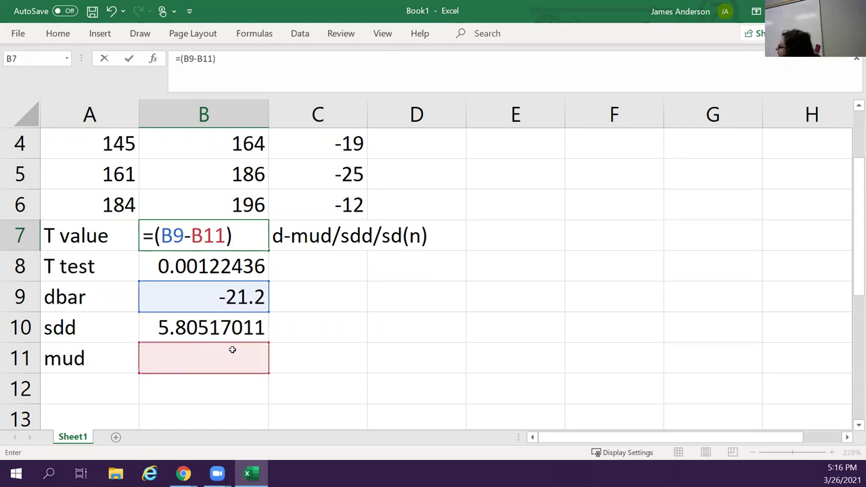
text(/)
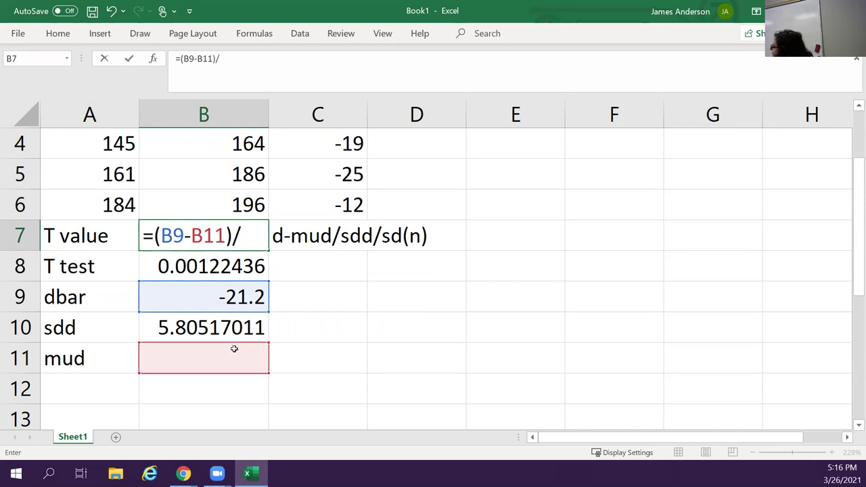
text(()
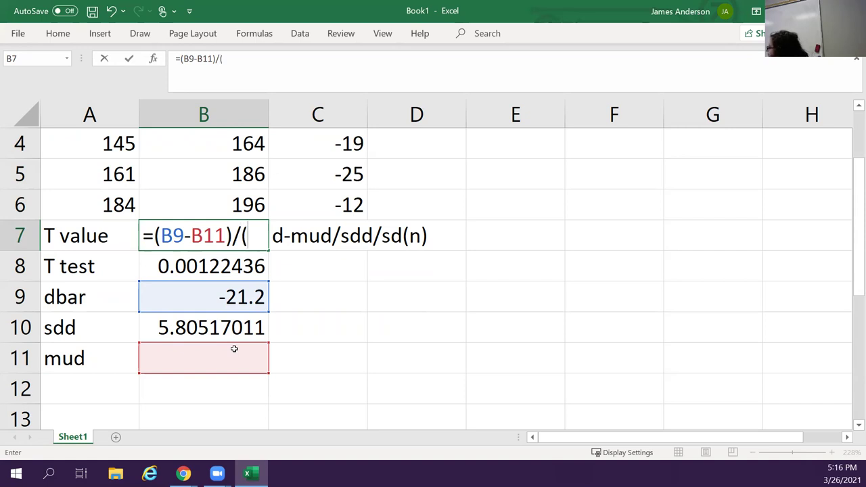
click(241, 327)
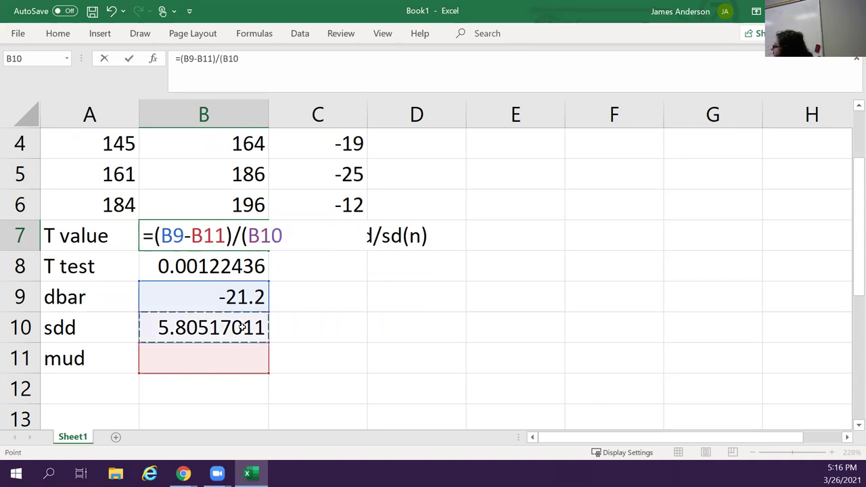
text(/)
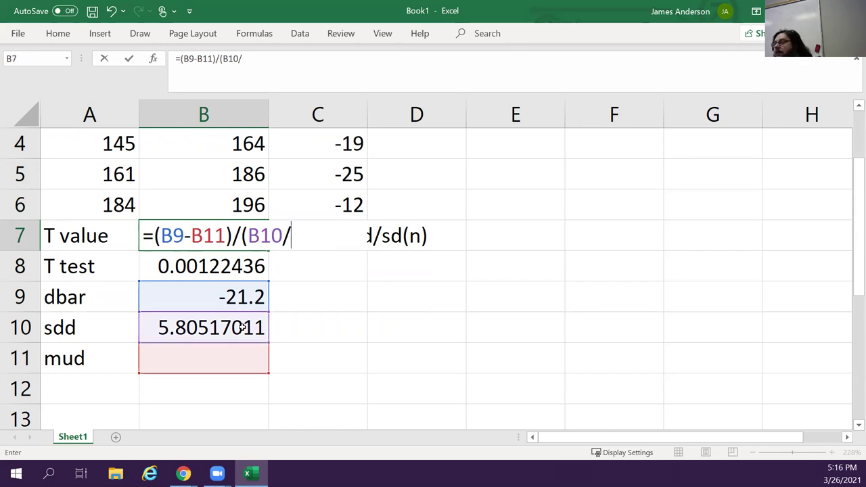
text(sqrt()
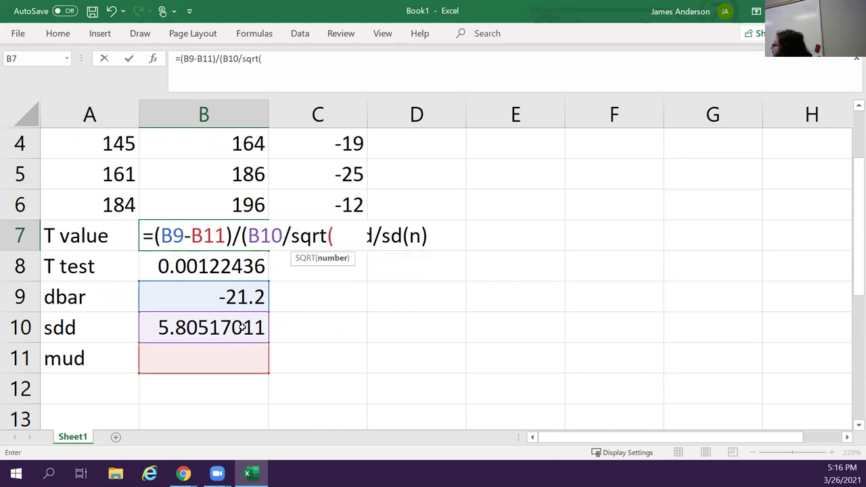
text(5)))
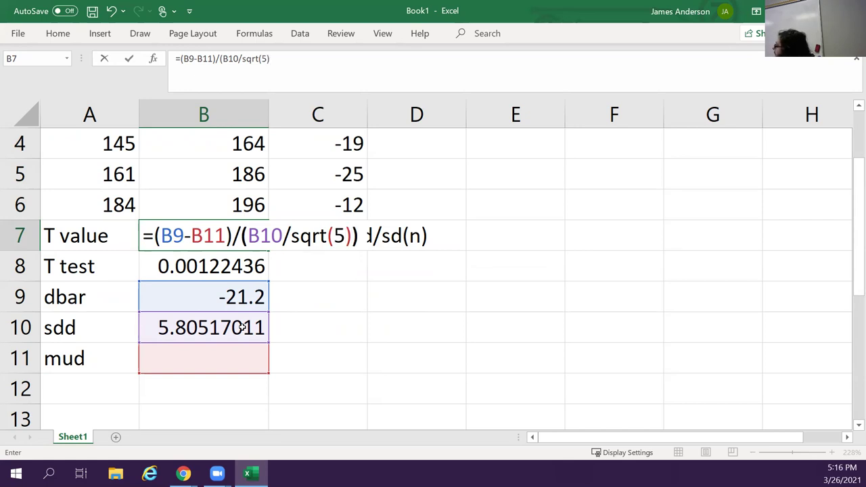
key(Return)
Set the hypothesized mean difference (mud) in B11 to 0.
key(Return)
key(Return)
key(Return)
text(0)
key(Return)
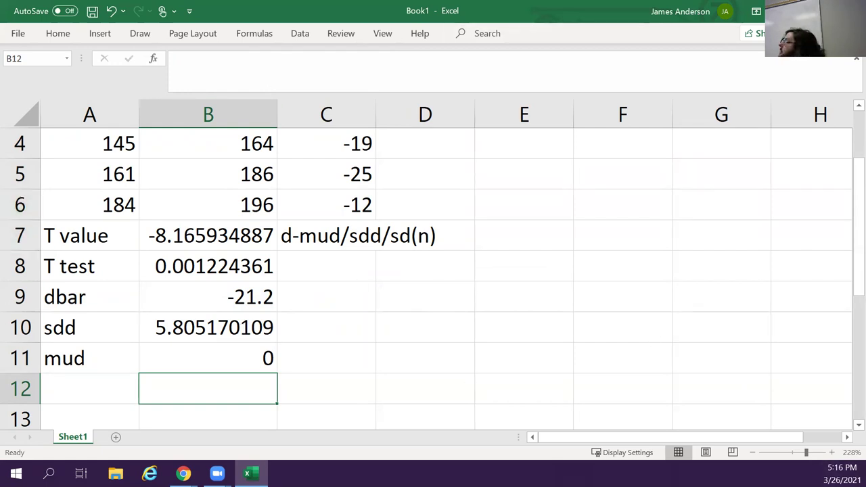
Switch to the t-table image in Chrome and enlarge it to read the critical values for low degrees of freedom.
click(429, 298)
scroll(429, 297, up, 1)
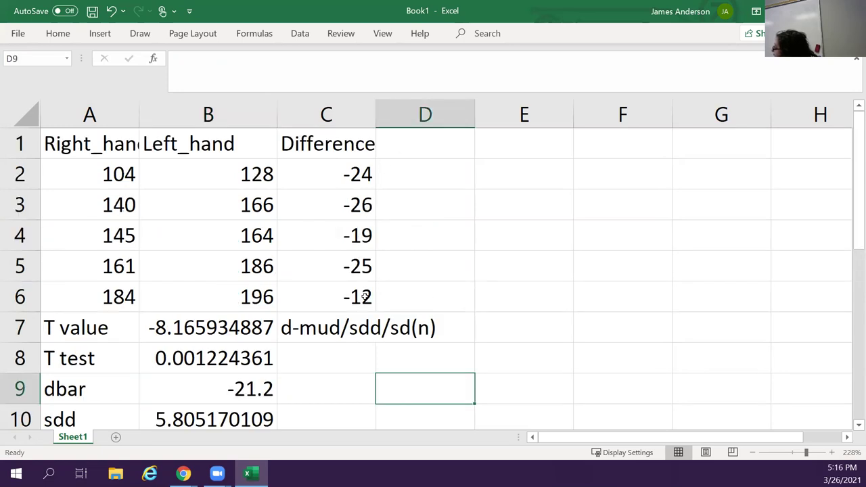
click(366, 297)
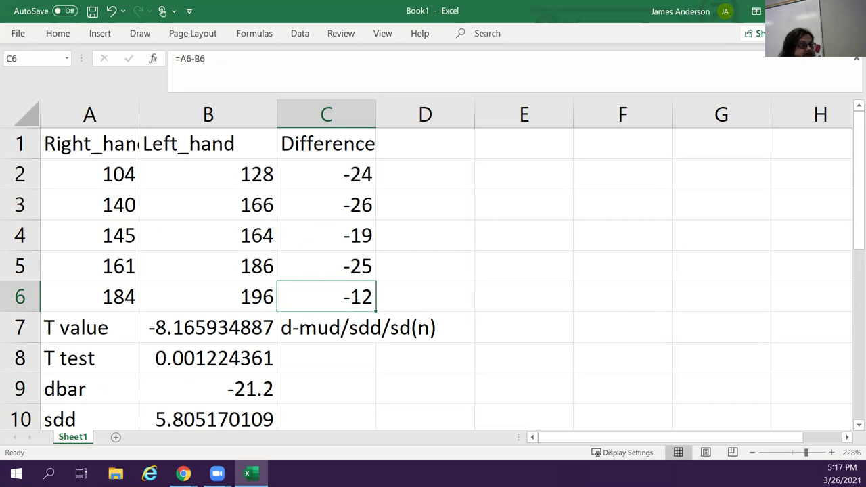
key(alt+Tab)
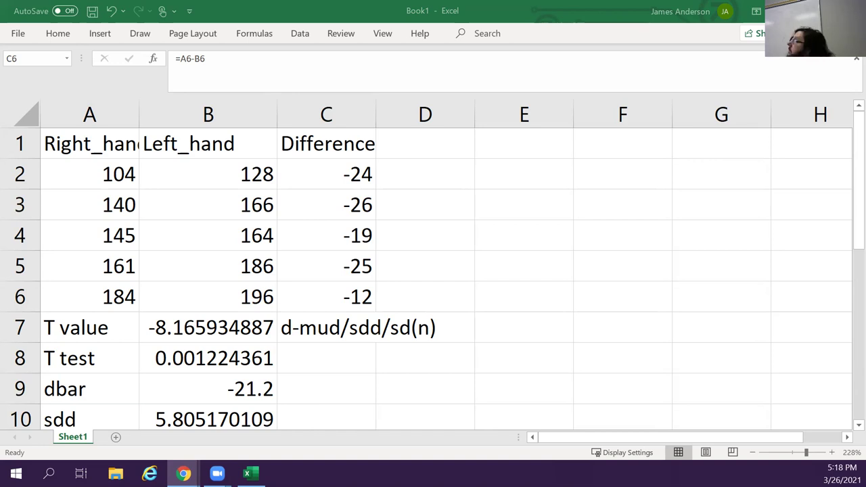
key(alt+Tab)
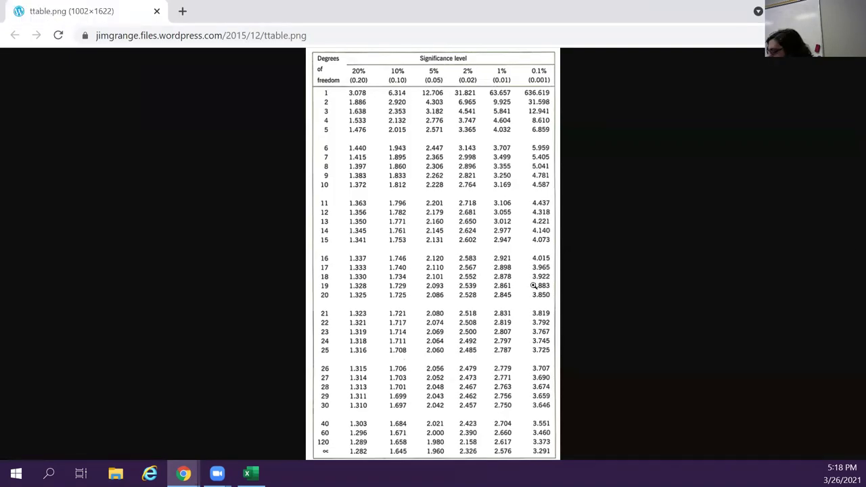
key(ctrl+plus)
key(ctrl+plus)
key(ctrl+plus)
key(ctrl+plus)
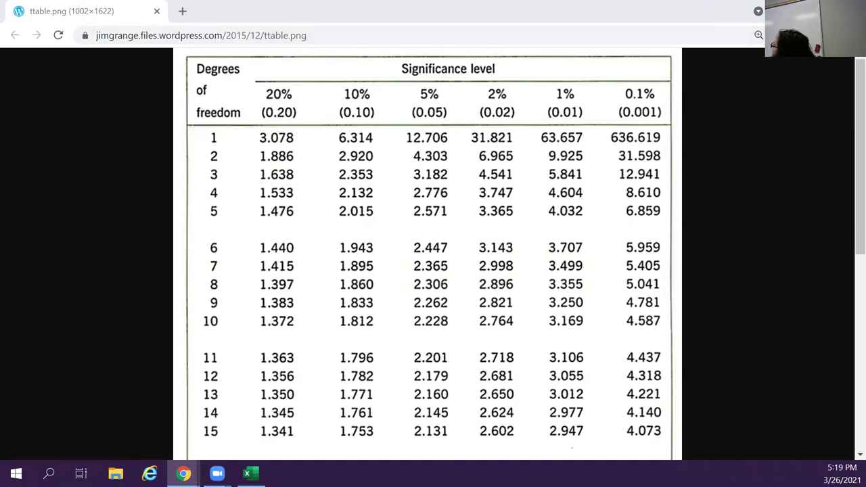
Check the T value in B7 of the Excel workbook against the t table's row for 4 degrees of freedom in Chrome.
key(alt+Tab)
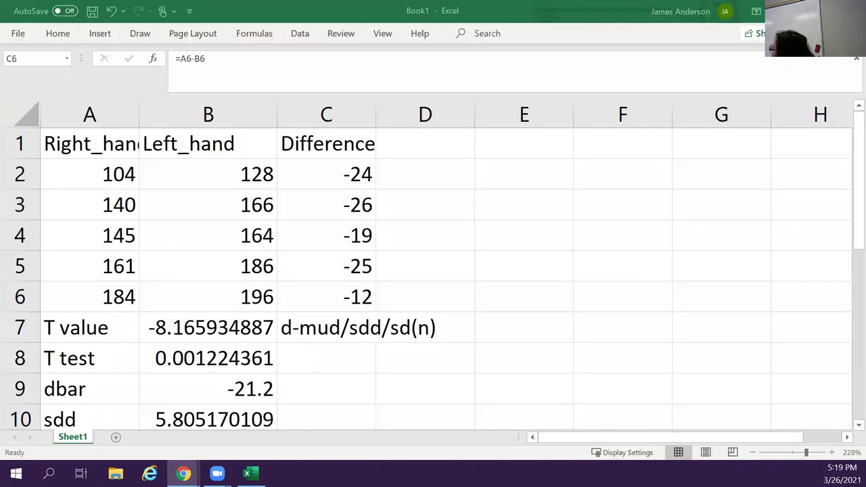
scroll(332, 360, down, 2)
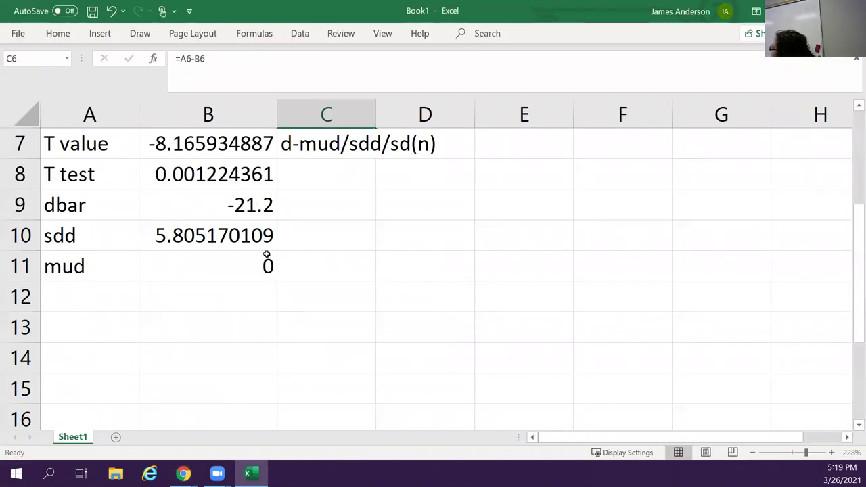
scroll(267, 254, up, 2)
click(203, 331)
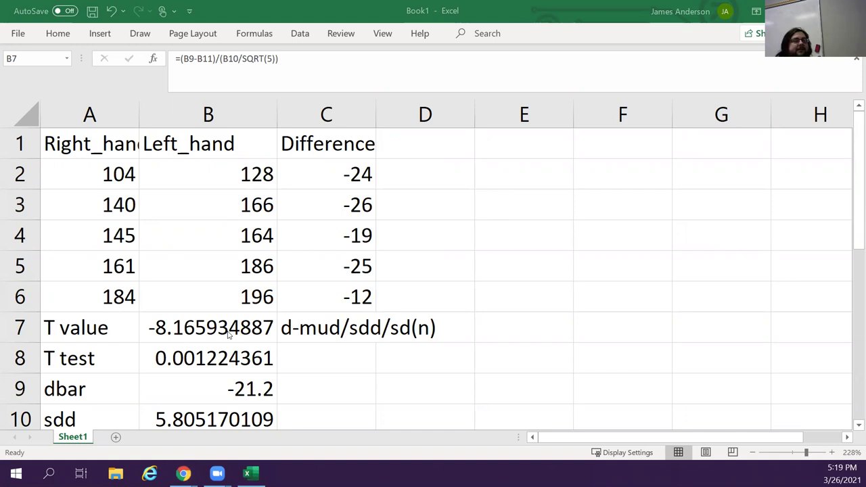
key(alt+Tab)
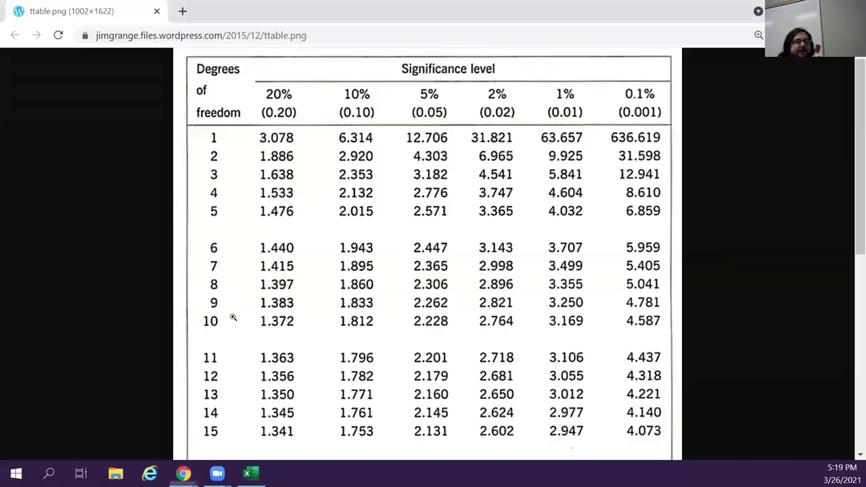
click(493, 194)
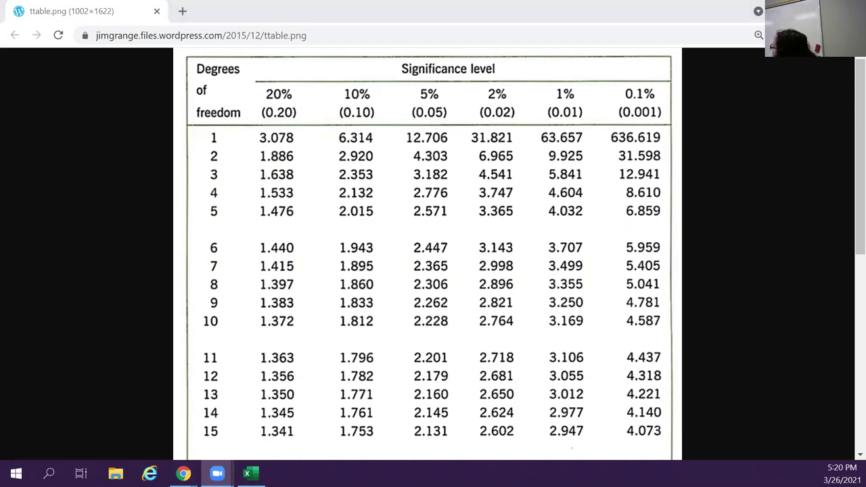
Switch back to Excel and rename Sheet1 as "paired data".
click(247, 474)
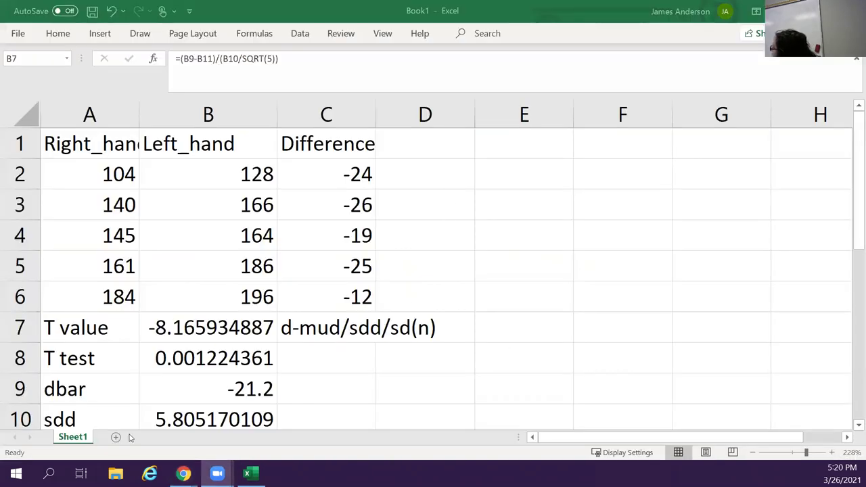
right_click(72, 438)
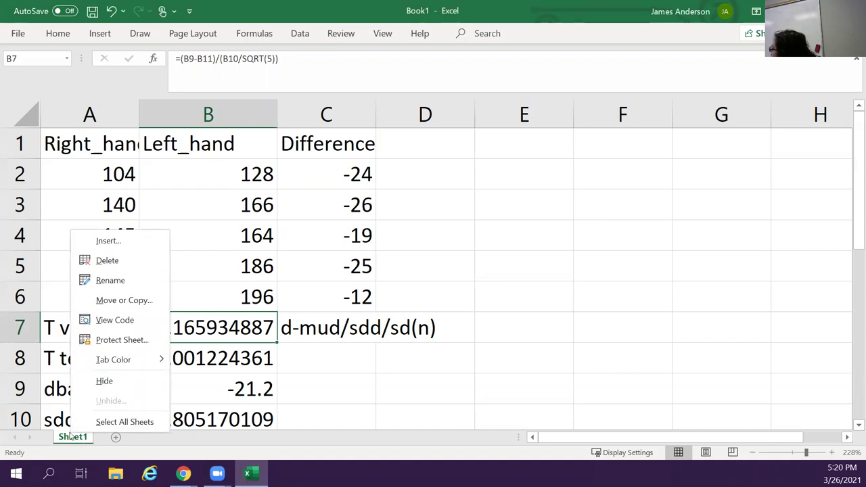
click(111, 280)
text(paired data)
key(Return)
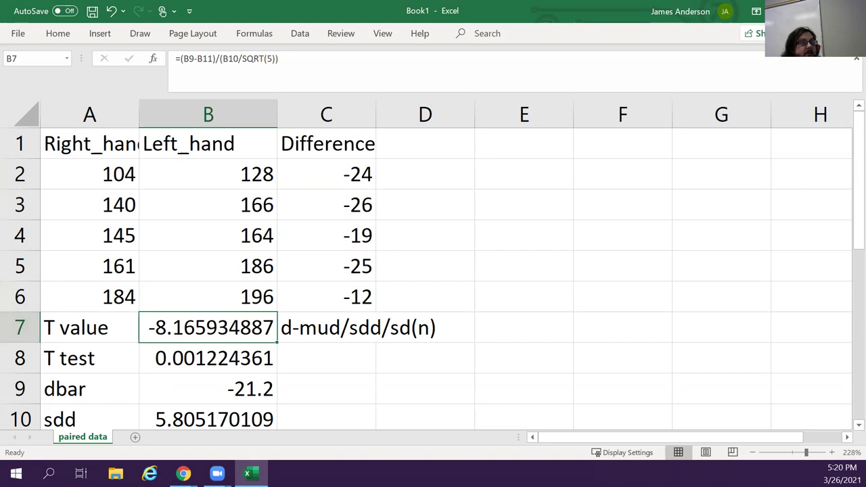
Add a new worksheet after "paired data" and name it "two sample".
key(alt+Tab)
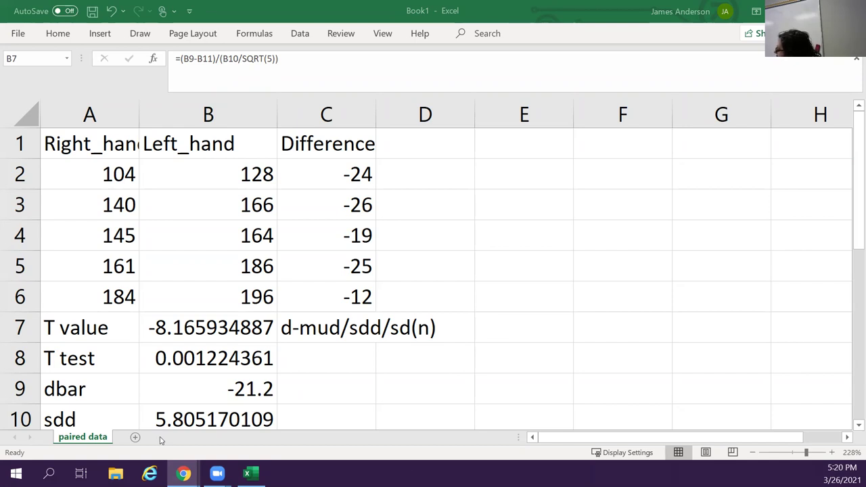
click(136, 438)
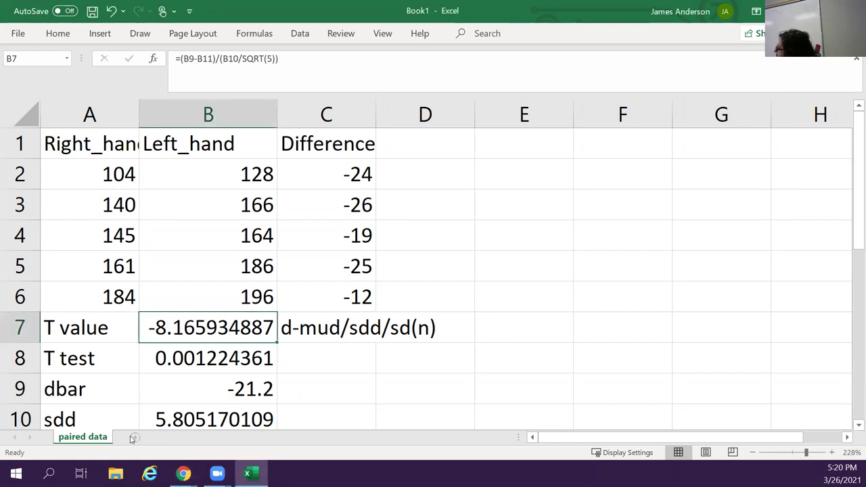
right_click(136, 438)
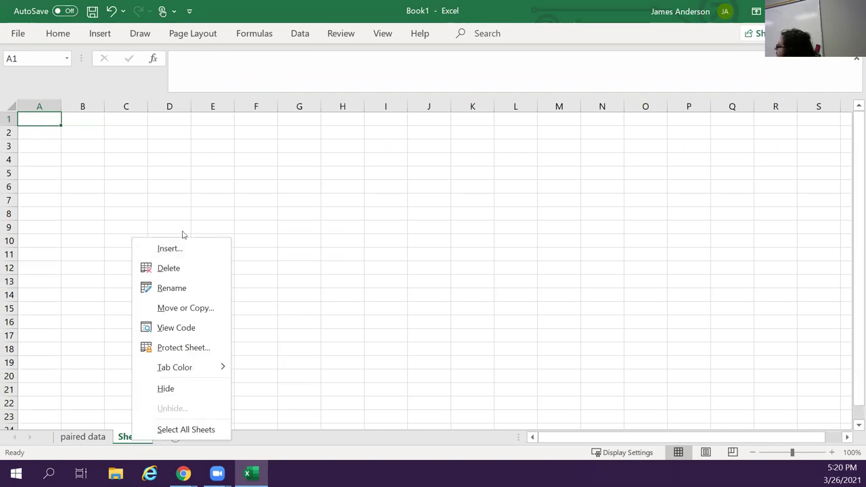
click(166, 288)
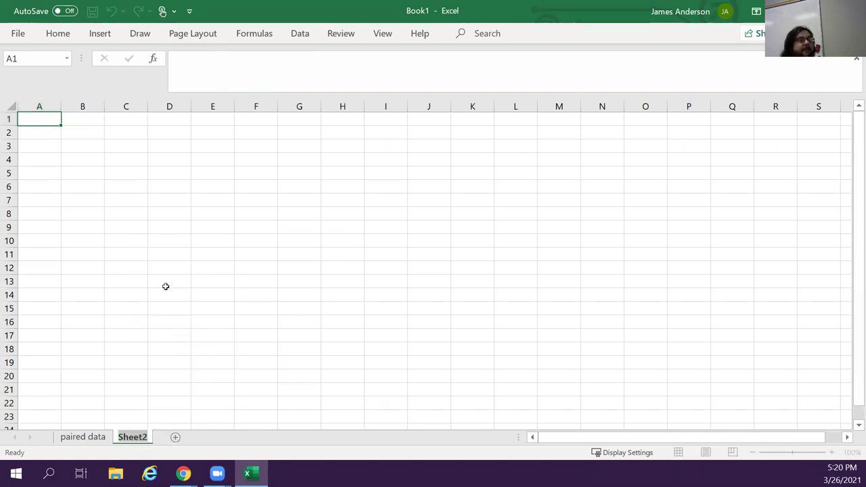
text(two sample)
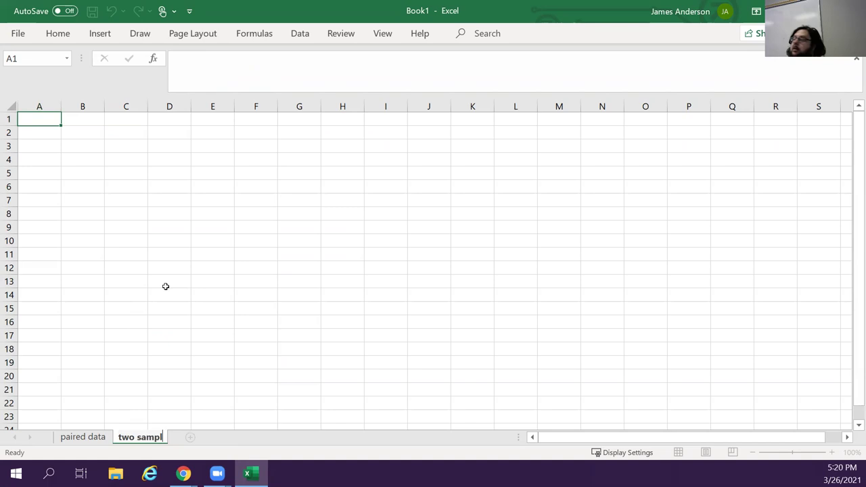
key(Return)
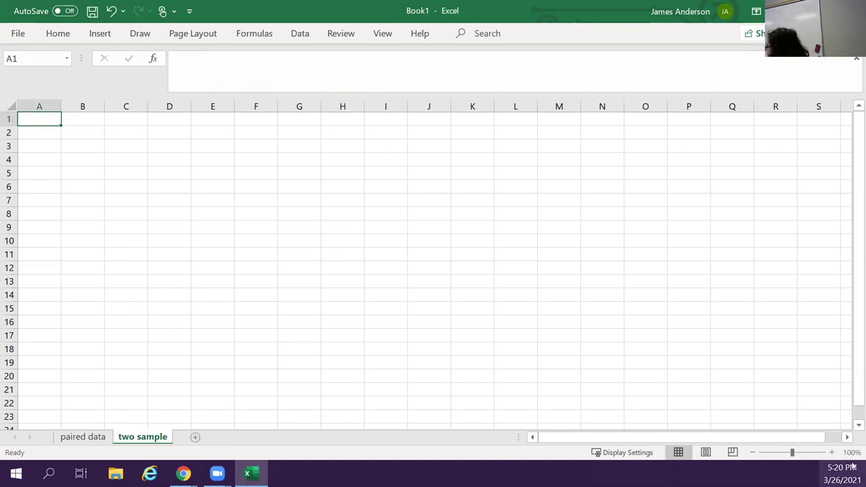
Paste the copied Women and Men data into the "two sample" sheet starting at A1.
click(804, 452)
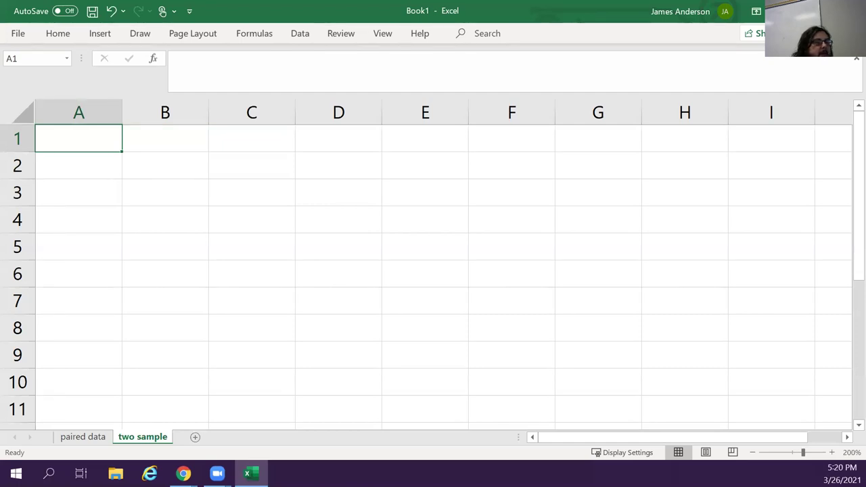
key(alt+Tab)
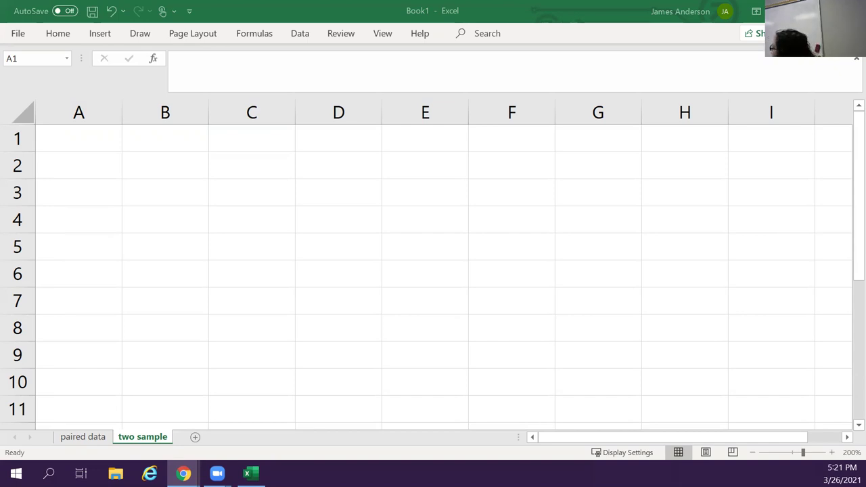
click(241, 195)
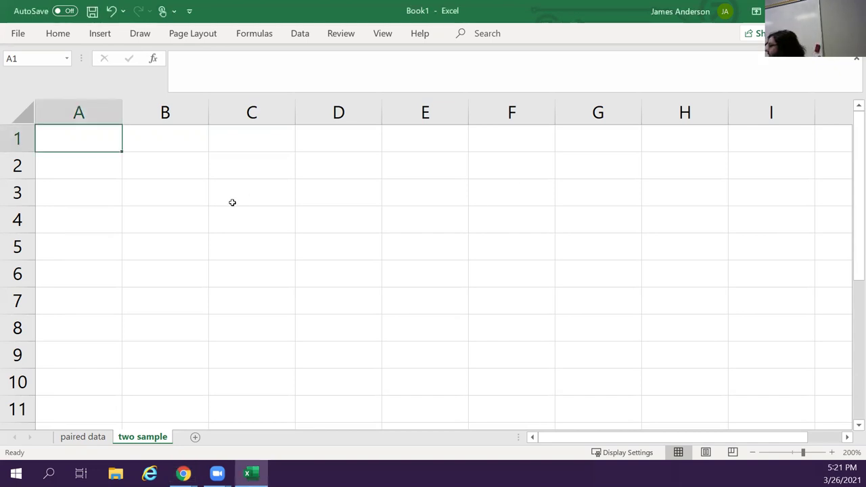
key(ctrl+v)
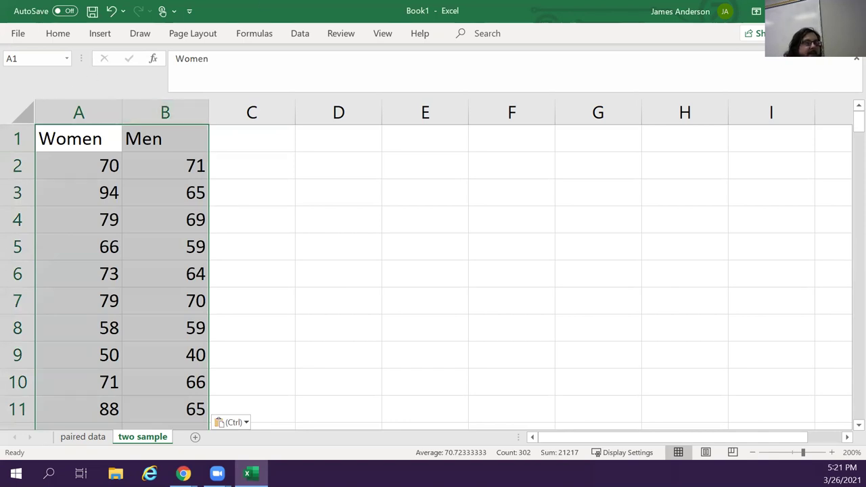
Label cell D1 of the "two sample" sheet "T Test".
key(alt+Tab)
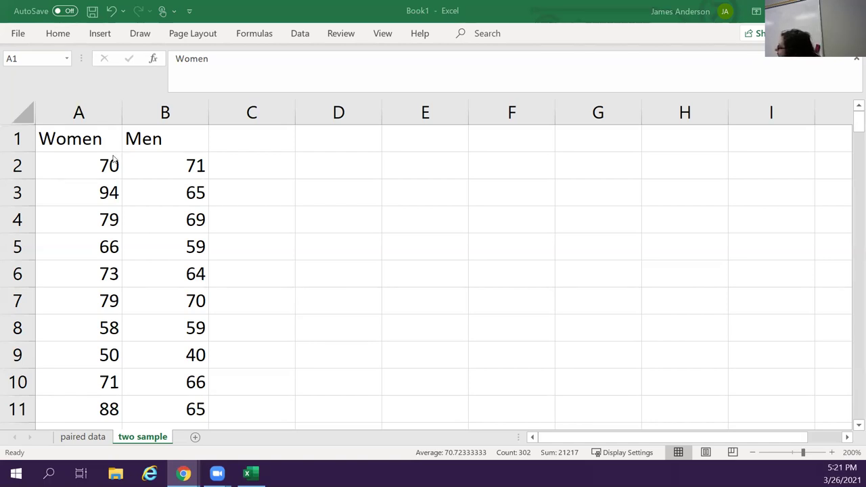
key(ctrl+v)
click(340, 140)
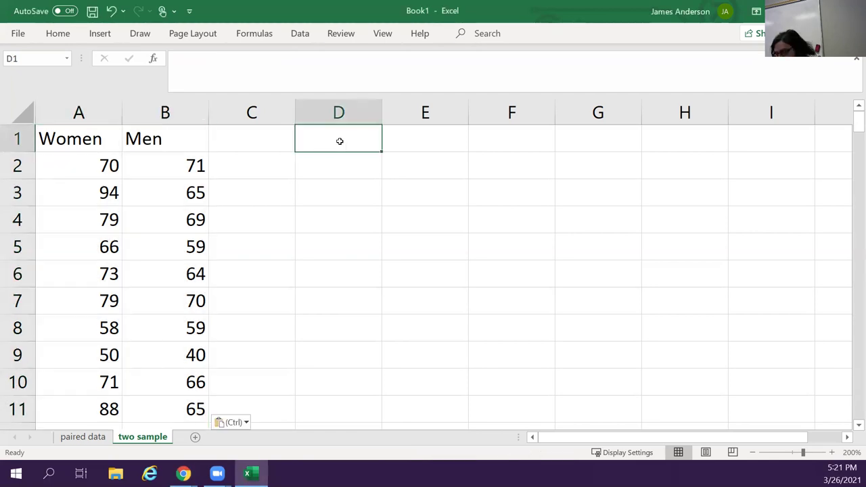
text(T Test)
key(Tab)
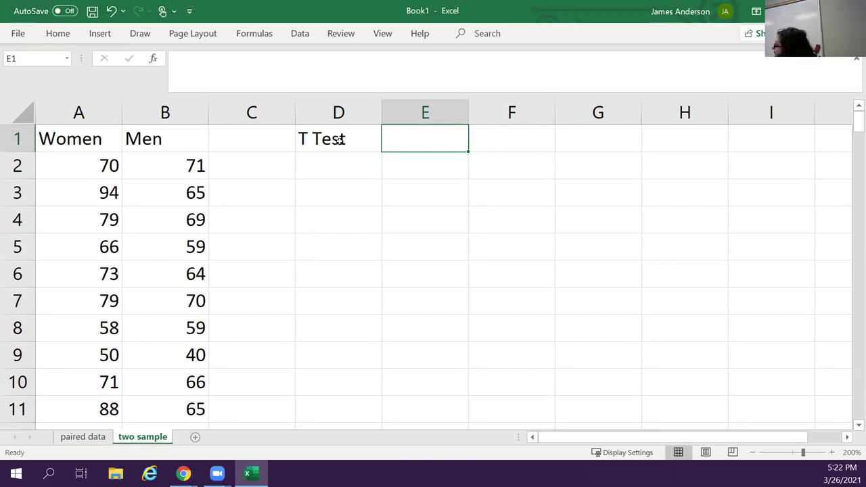
Begin a T.TEST formula in E1 with A2:A148 as the first array and B2:B148 as the second.
text(=t.te)
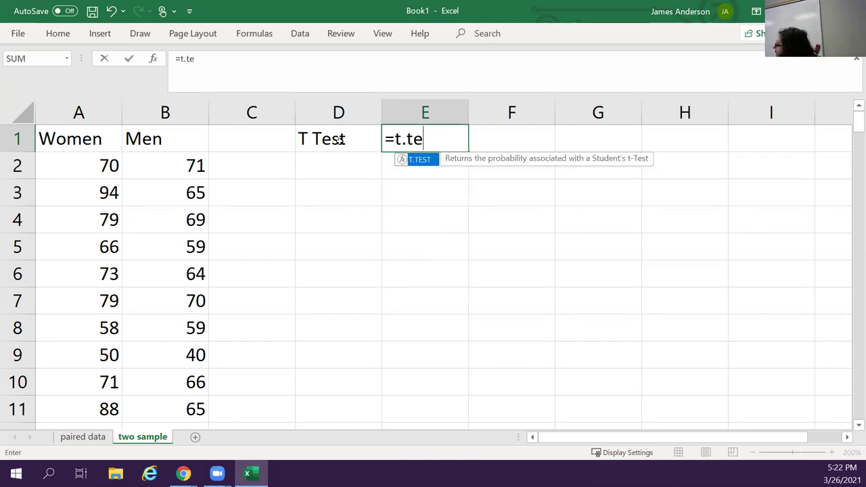
text(st()
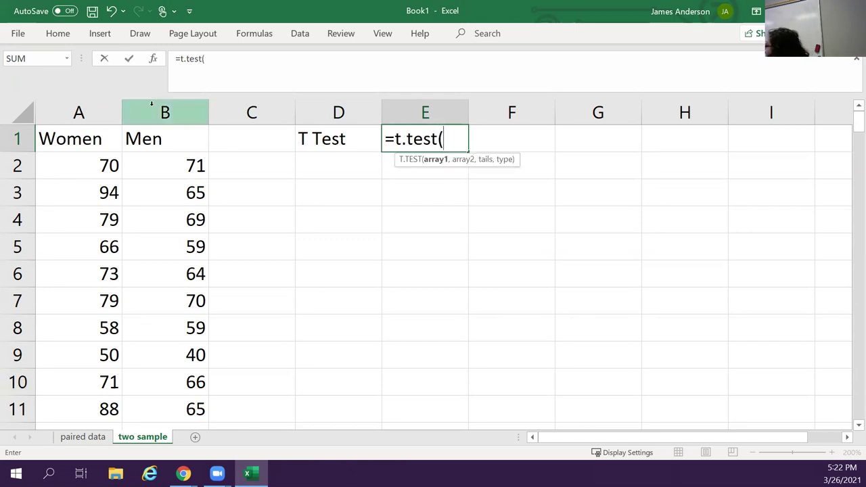
click(79, 155)
key(ctrl+shift+Down)
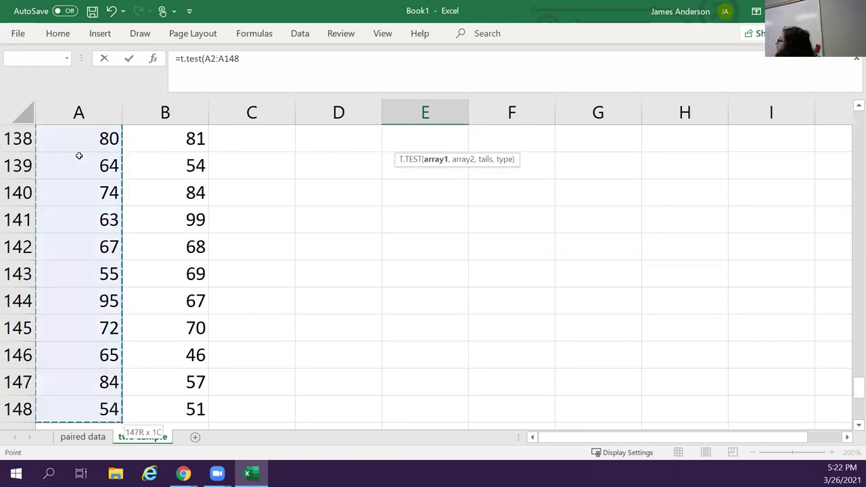
text(,)
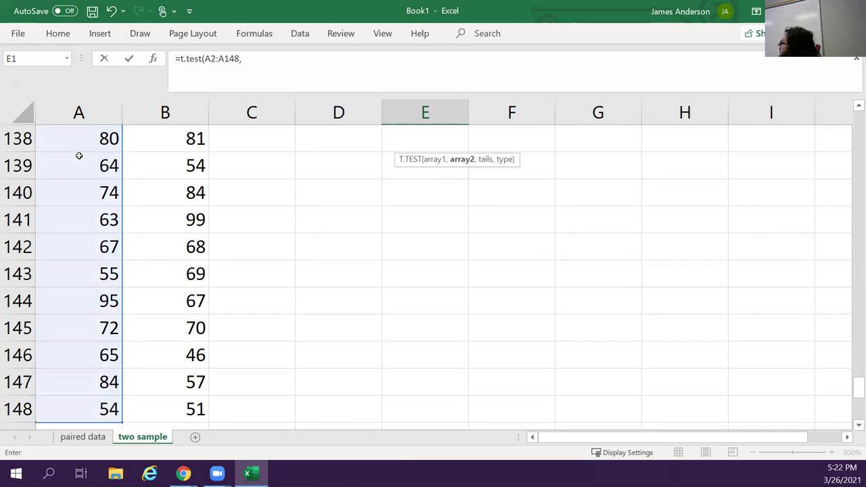
text(B2B)
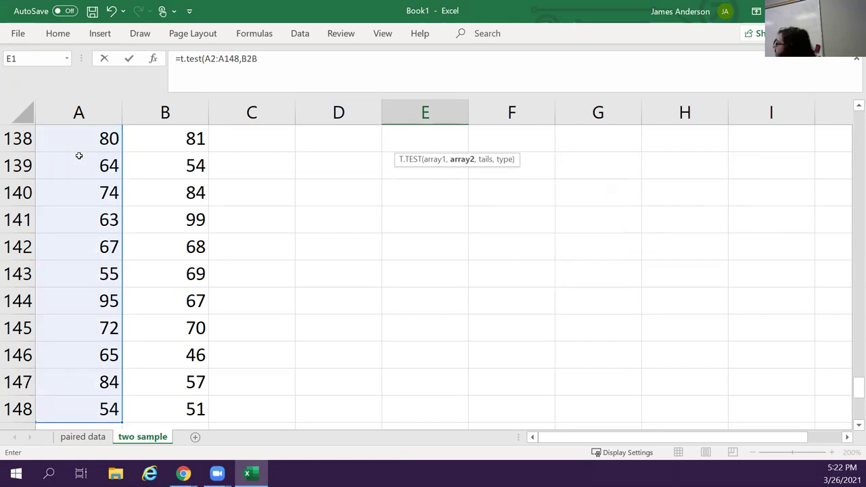
key(BackSpace)
text(:B)
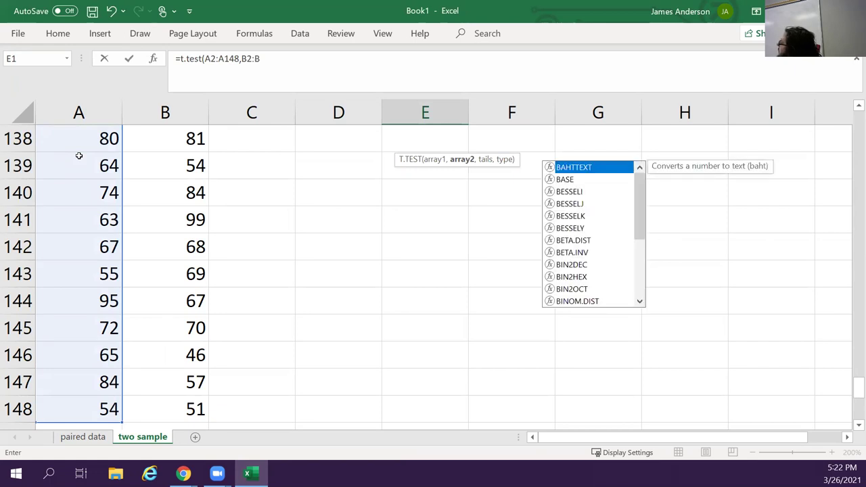
text(148)
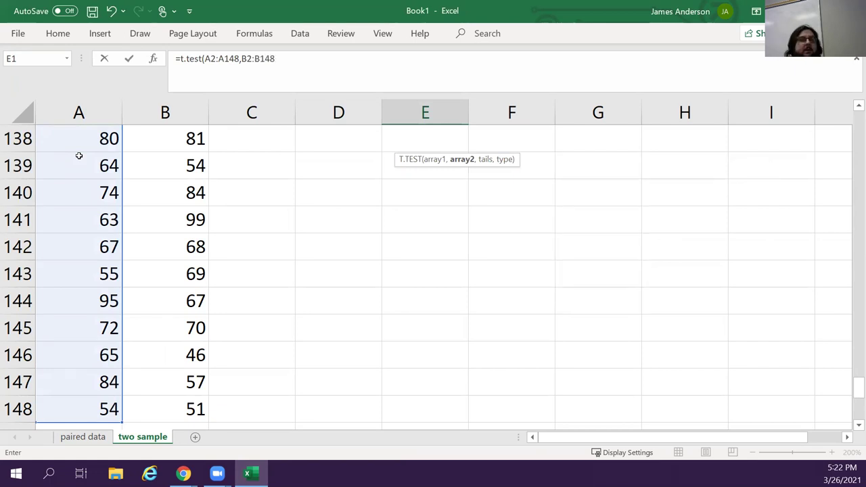
Finish the T.TEST formula in E1 with 2 tails and type 2, two-sample equal variance.
text(,)
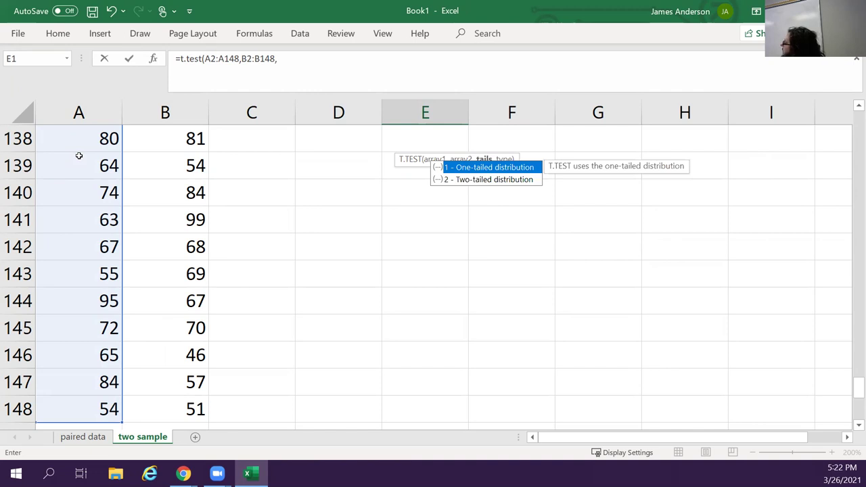
key(Down)
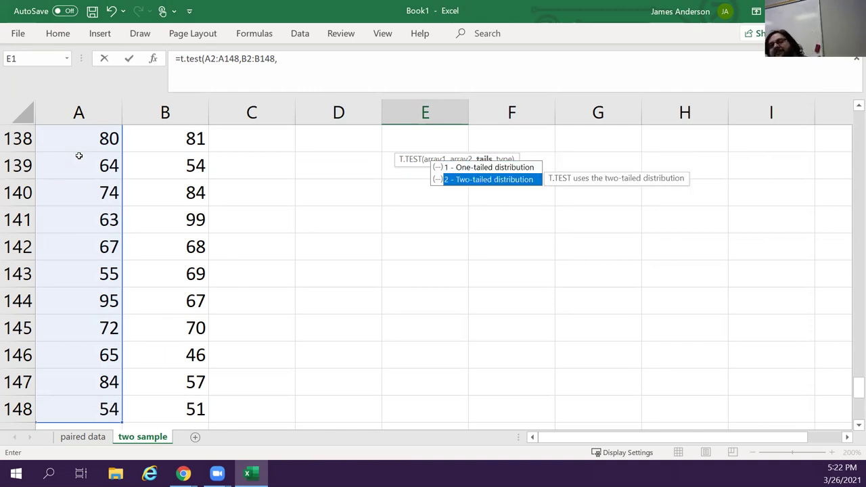
key(Tab)
text(,)
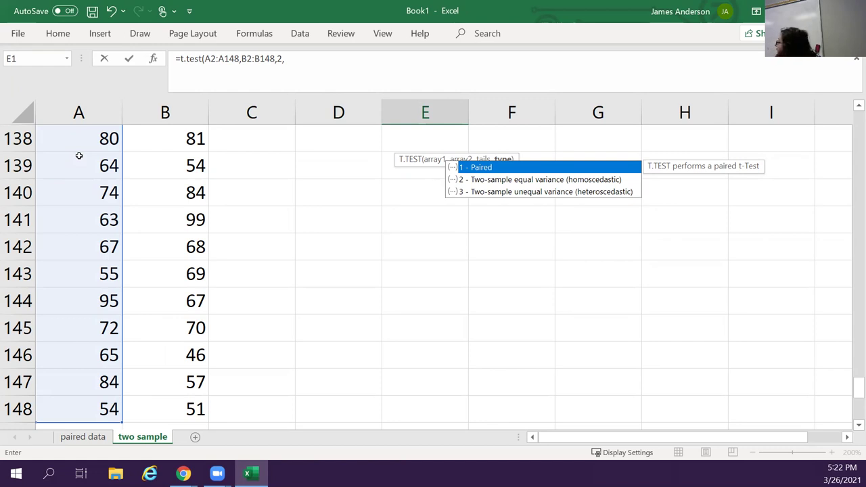
key(Down)
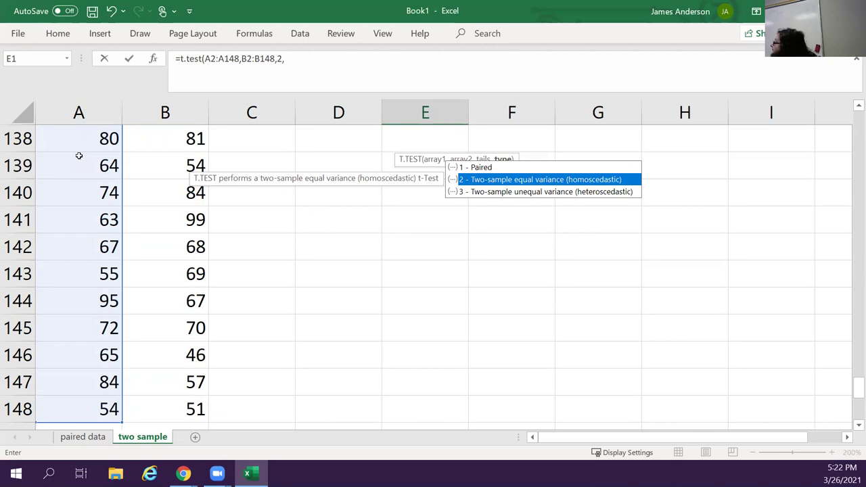
key(Tab)
key(Return)
key(Up)
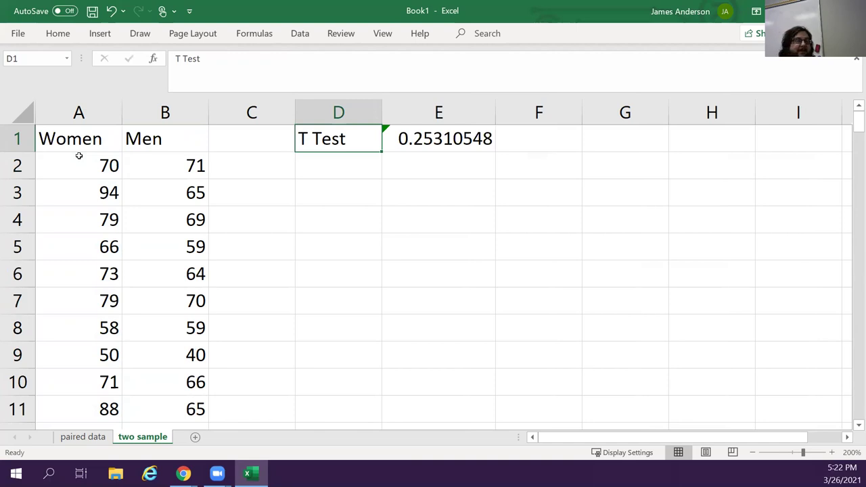
key(Down)
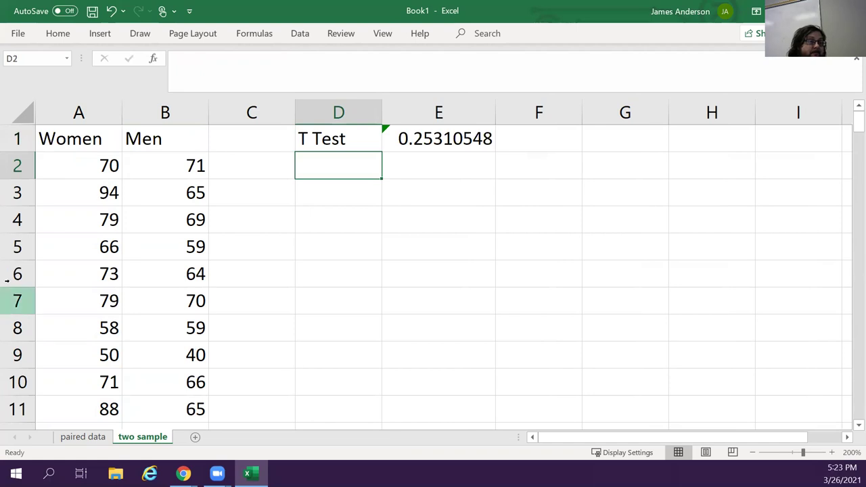
Enter the label "t value" in D2, below the "T Test" label.
key(alt+Tab)
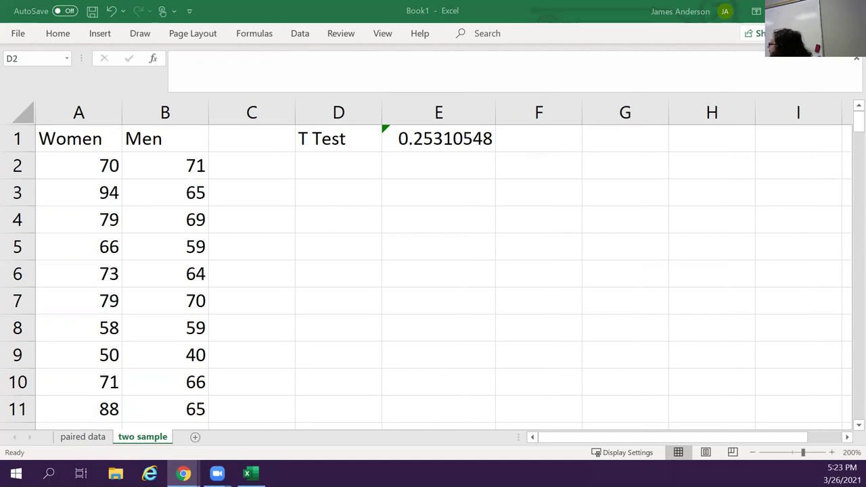
click(335, 171)
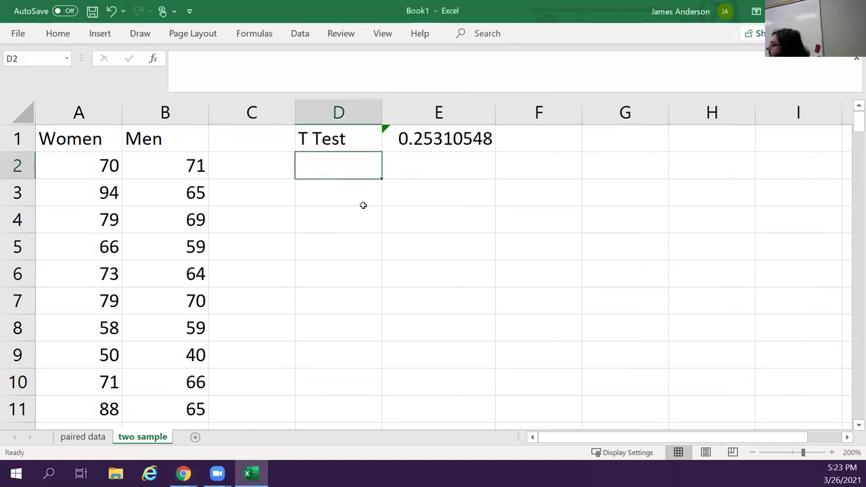
text(t sta)
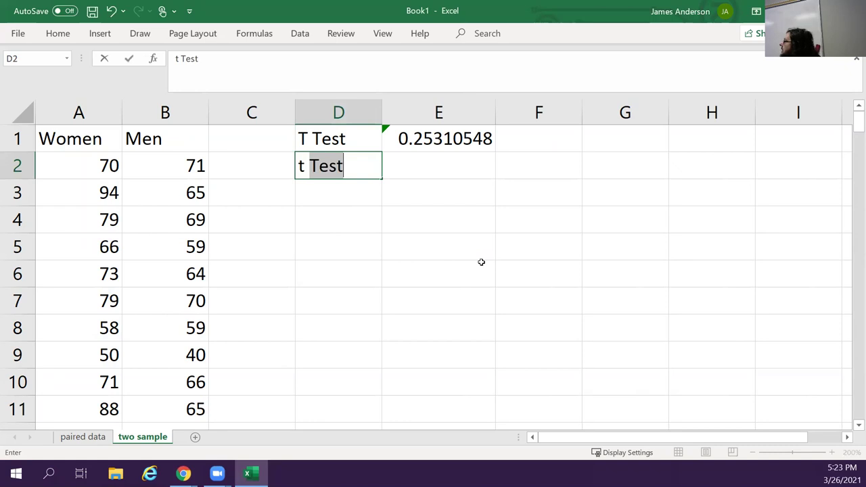
key(BackSpace)
key(BackSpace)
key(BackSpace)
text(value)
key(Tab)
Start a text note of the t formula in F2 with the numerator "(xbar1-xbar2)-(mu1-mu2)".
key(Right)
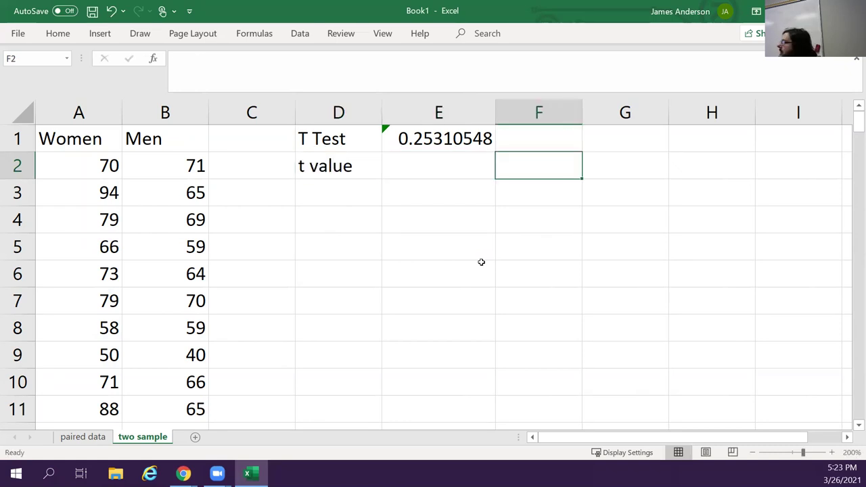
text(()
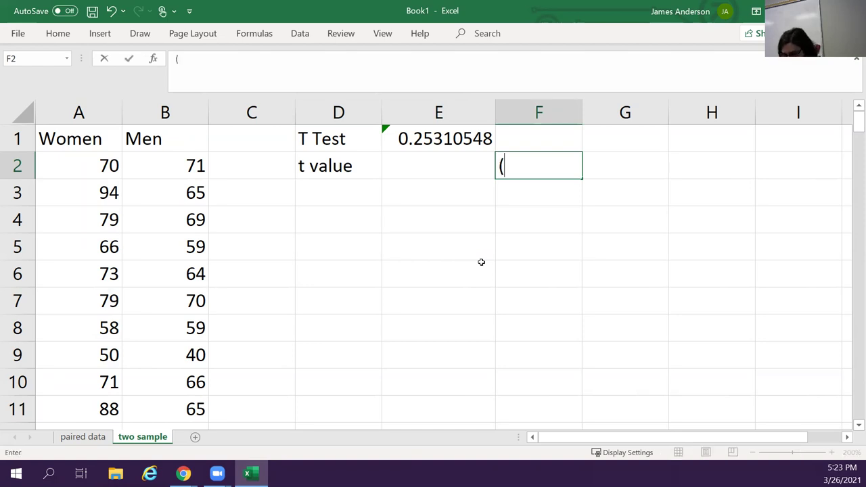
text(xbar)
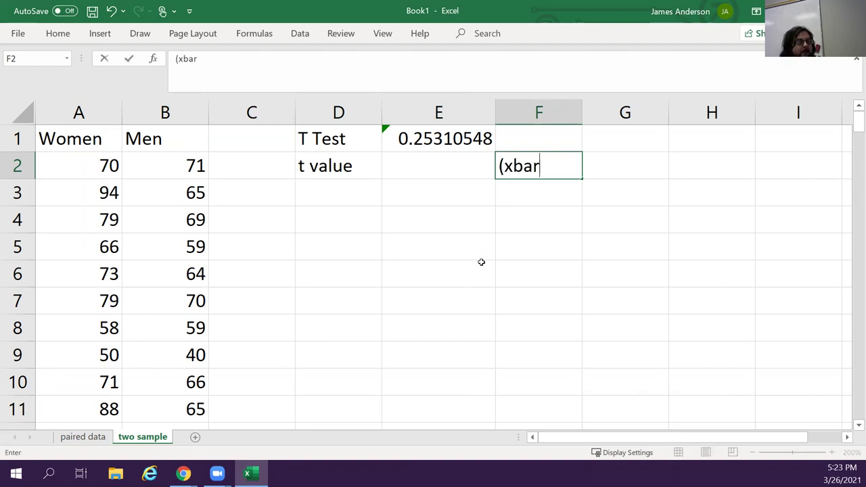
text(1-xbar2))
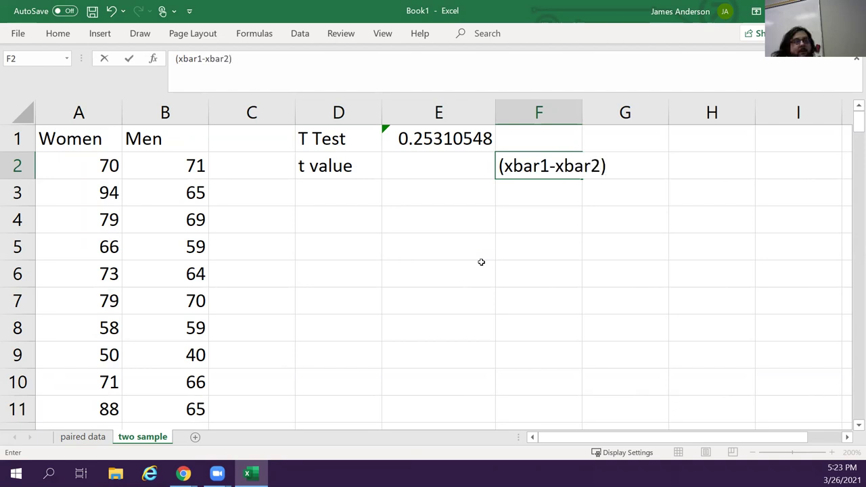
text(-(mu1-mu2))
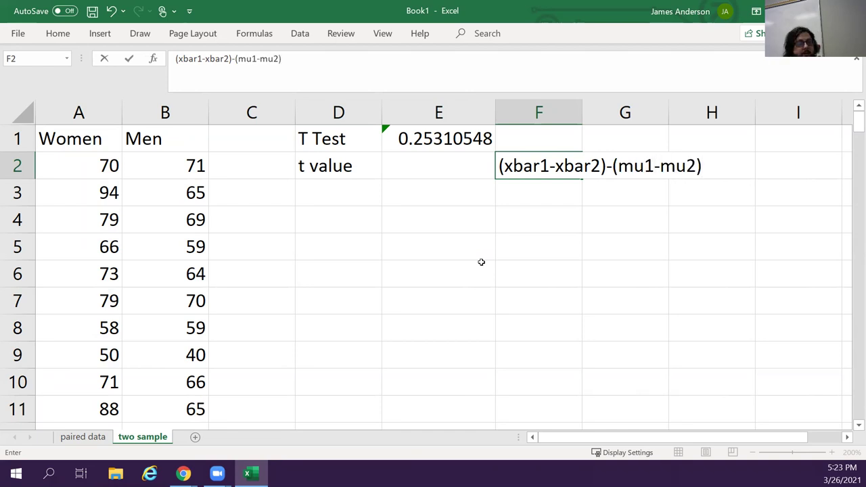
Complete the formula note in F2 with the denominator "/(sqrt(s21/n1+s22/n2)".
text(/(s)
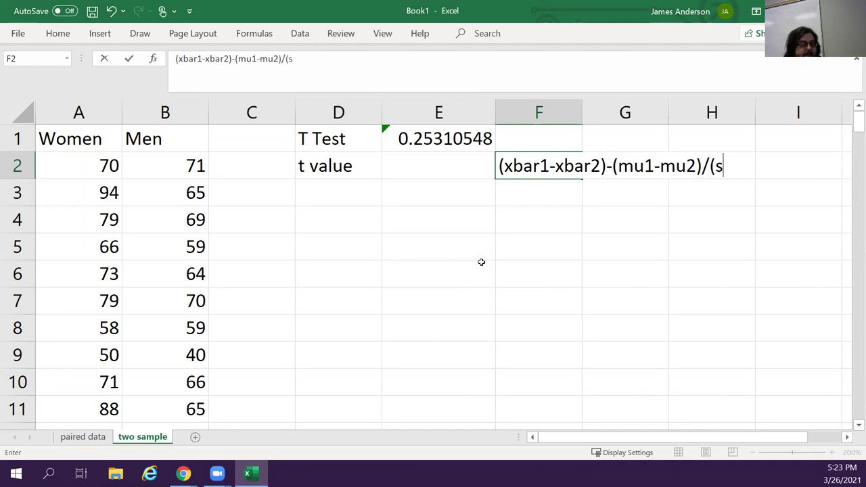
text(qrt()
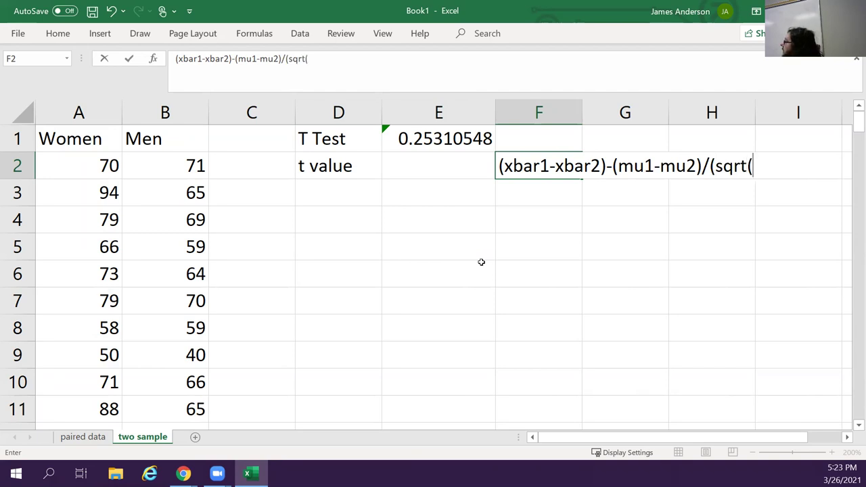
text(s2)
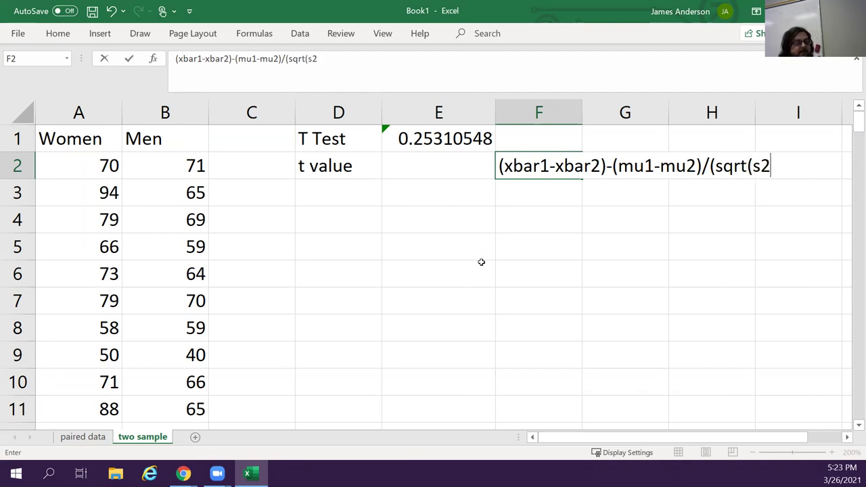
text(1/n1)
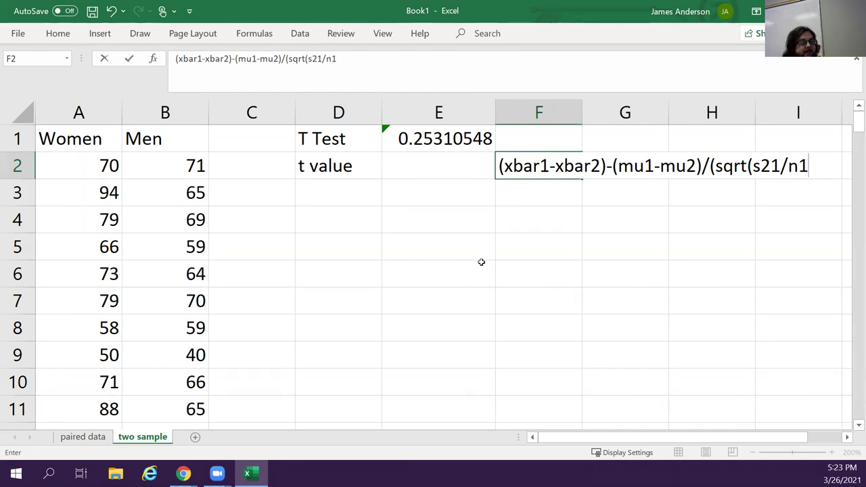
text())
key(BackSpace)
text(+s22)
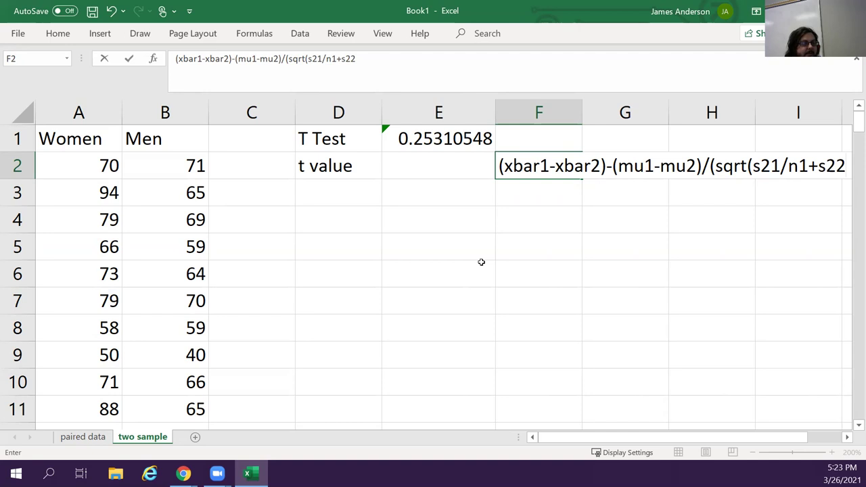
text(,n2))
key(BackSpace)
key(BackSpace)
key(BackSpace)
key(BackSpace)
text(/n1+s)
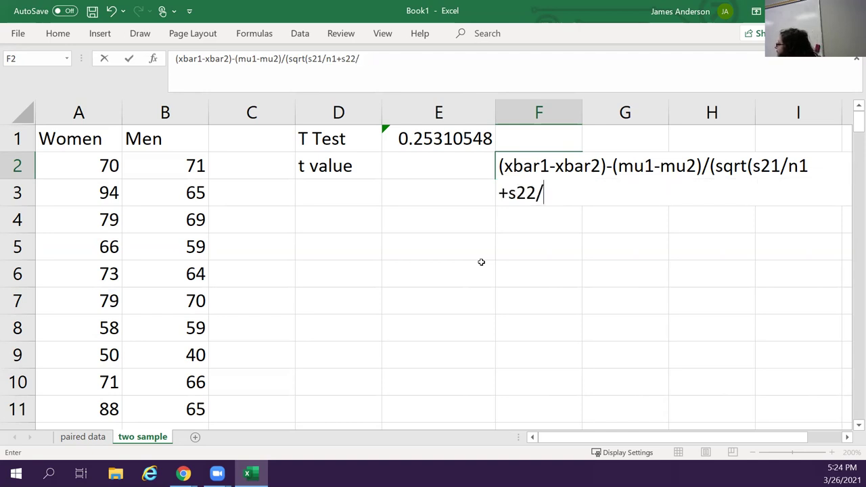
text(2)
key(BackSpace)
key(BackSpace)
key(BackSpace)
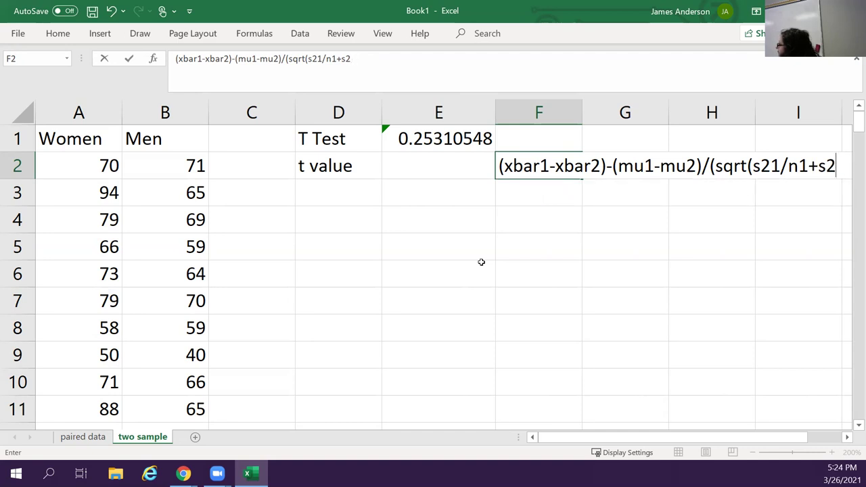
text(2/)
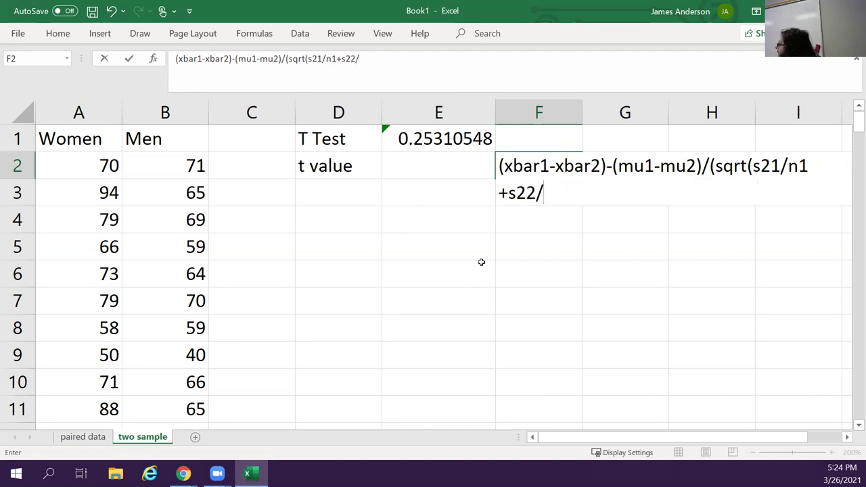
text(n2))
key(Return)
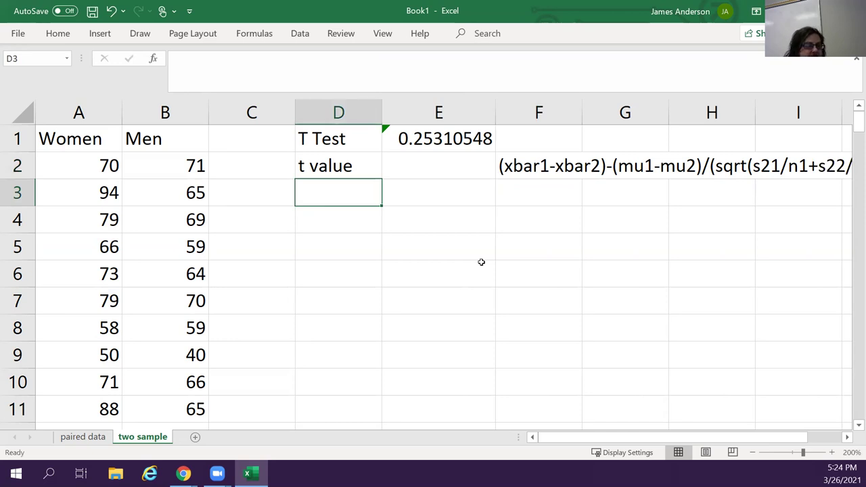
Enter the note "mu1-mu2=0" in F3, below the t formula note.
click(651, 166)
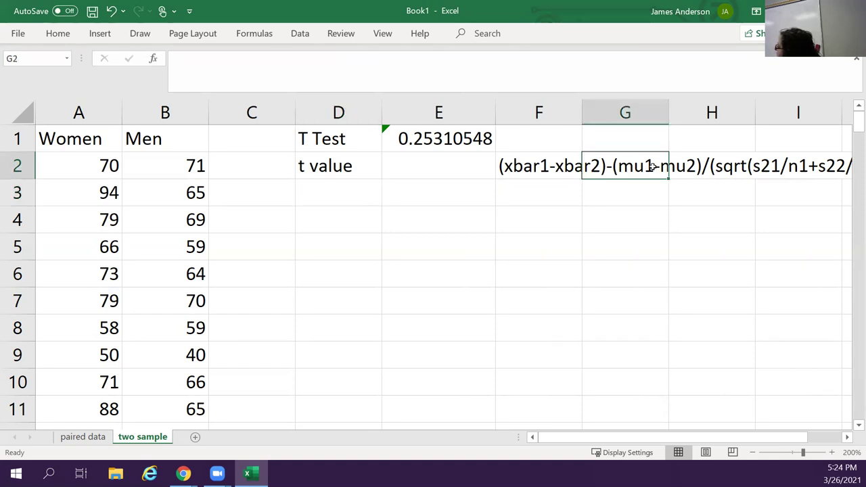
key(Down)
key(Left)
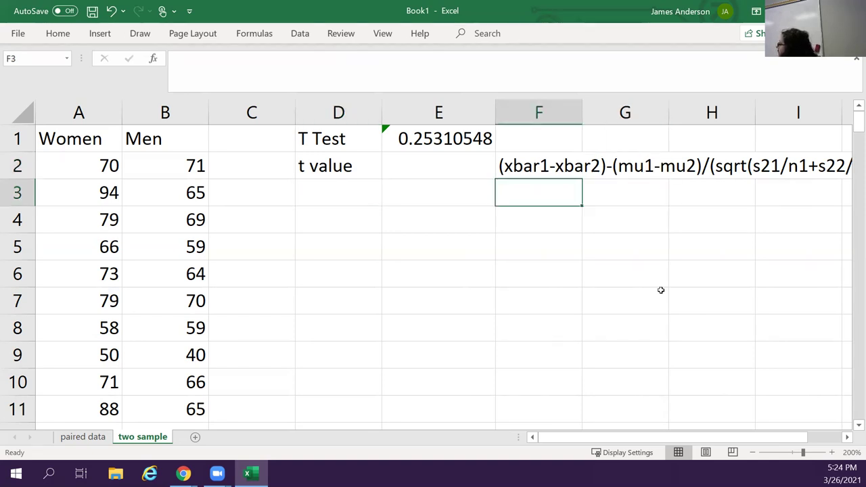
text(mu1-)
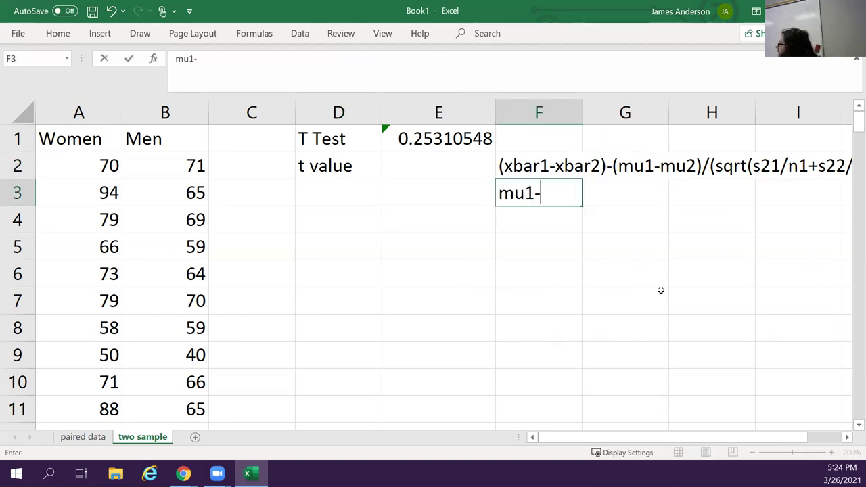
text(mu2=0)
key(Return)
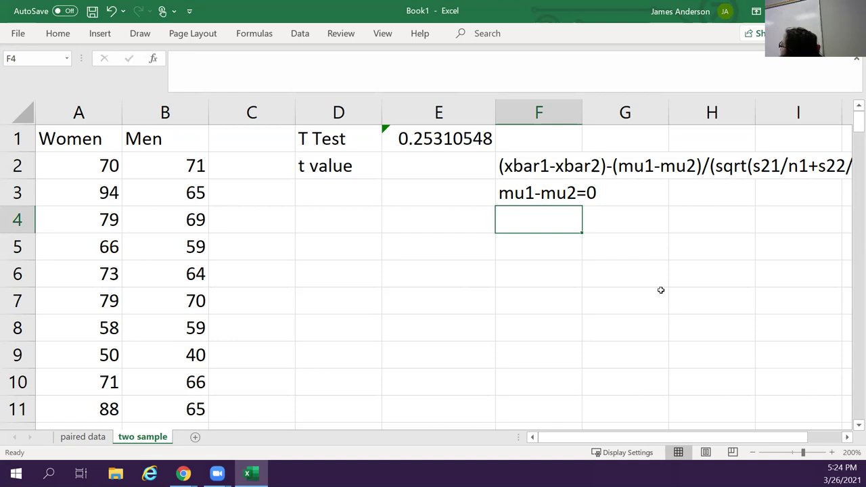
Enter the labels "xbar1" and "xbar2" in D3 and D4 for the two sample means.
key(Left)
key(Left)
key(Up)
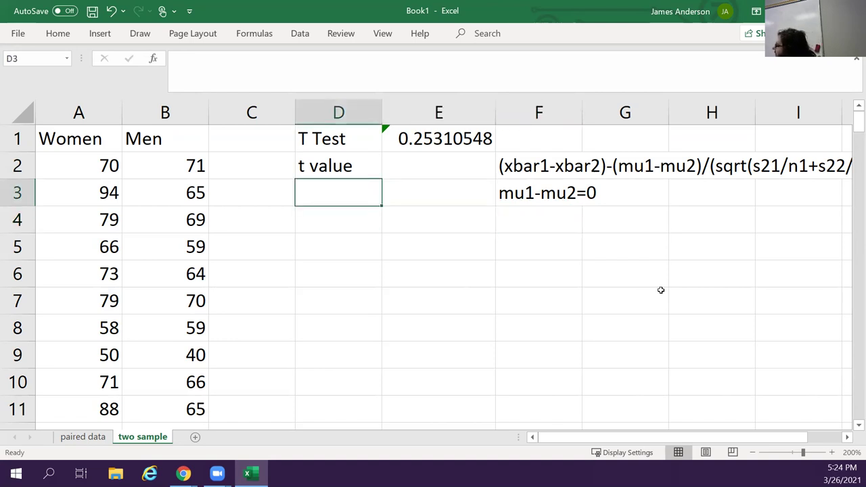
text(xbar1)
key(Return)
text(xbar2)
key(Return)
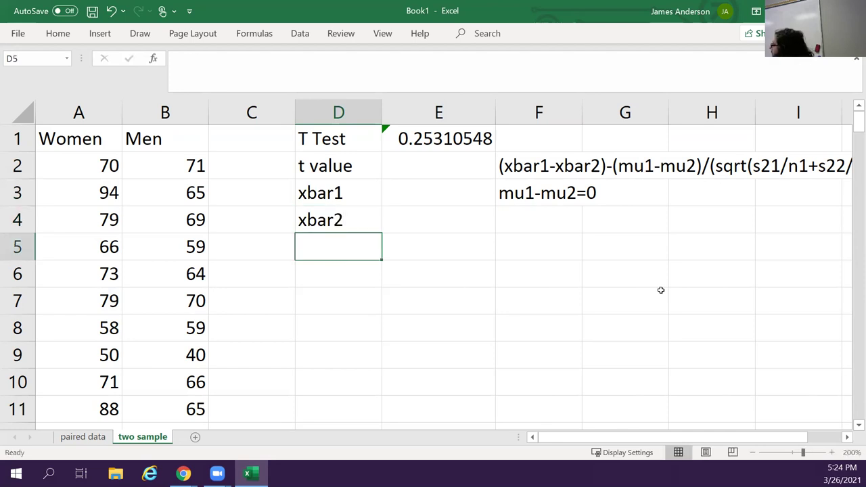
Enter the labels "s21" and "s22" in D5 and D6 for the two sample variances.
text(s)
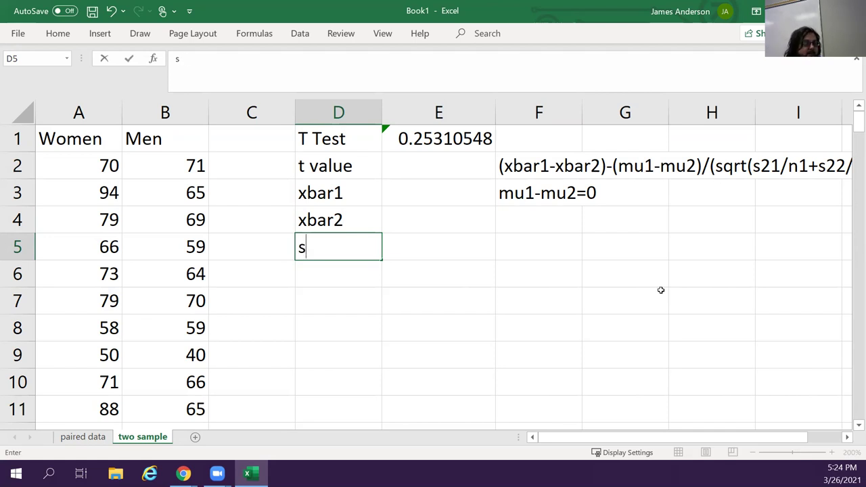
text(@)
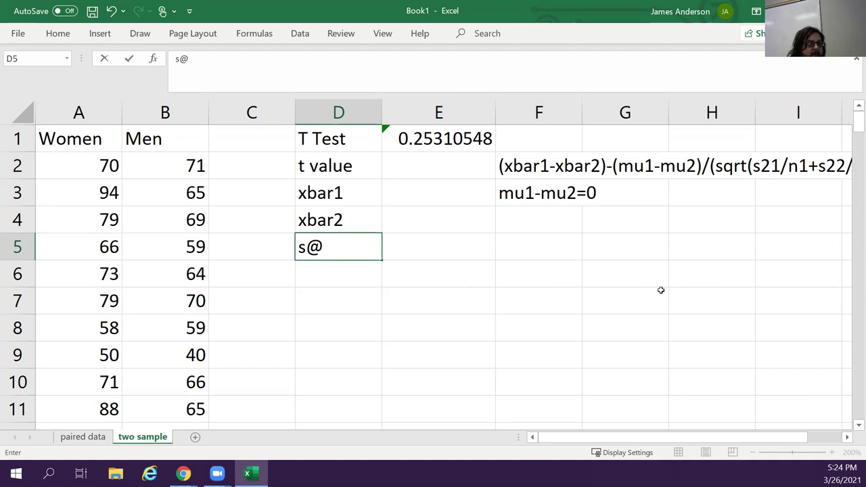
text(1)
key(BackSpace)
key(BackSpace)
text(21)
key(Return)
text(s22)
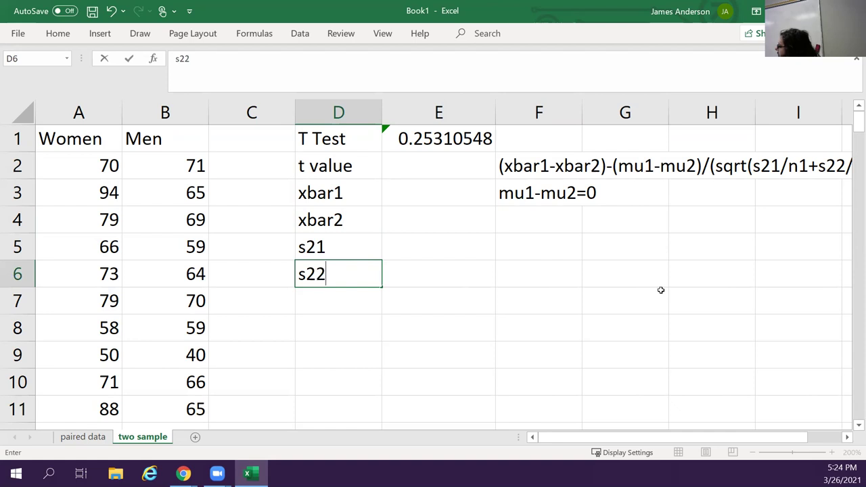
key(Return)
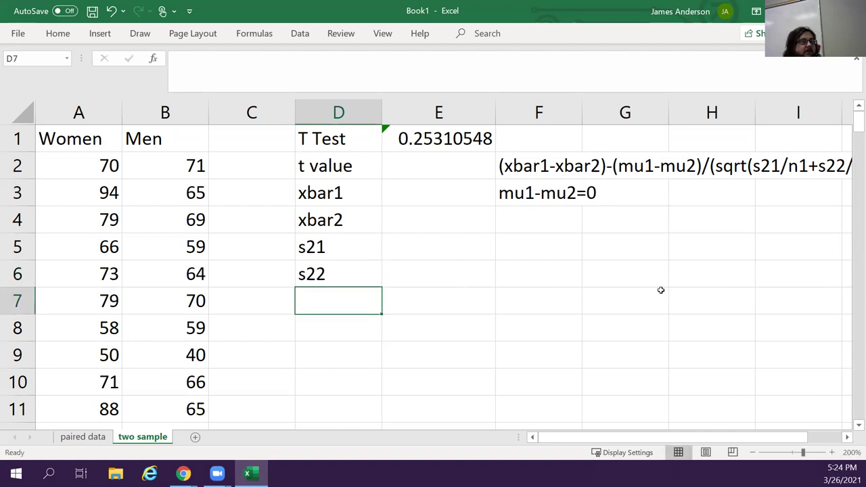
Enter the labels "n1" and "n2" in D7 and D8 for the two sample sizes.
key(Up)
key(Up)
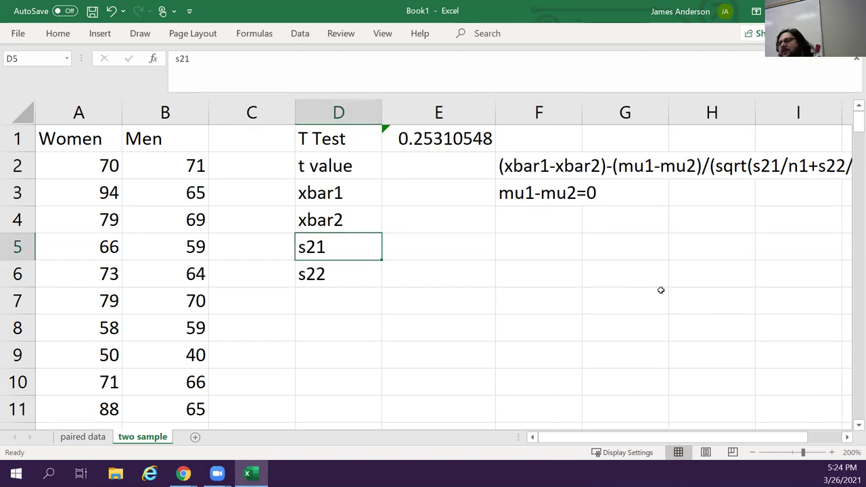
key(Down)
key(Down)
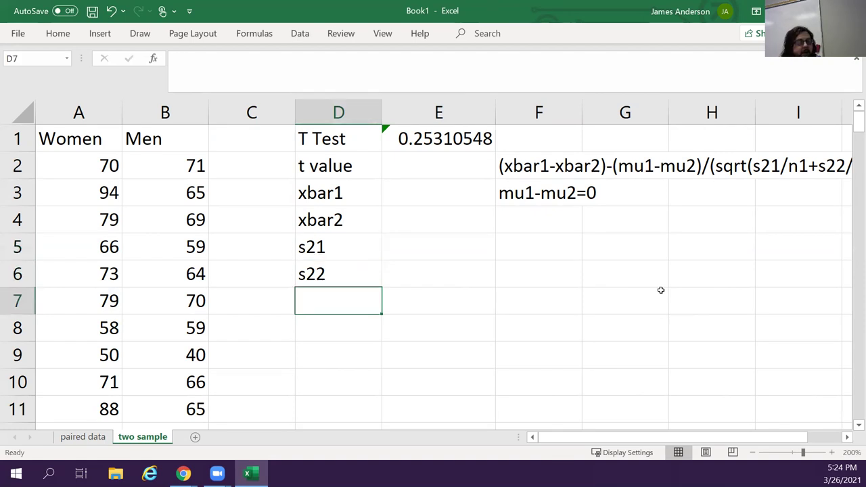
text(n1)
key(Return)
text(n2)
key(Tab)
Calculate the Women mean in E3 with an AVERAGE formula over A2:A148.
key(Up)
key(Up)
key(Up)
key(Up)
key(Up)
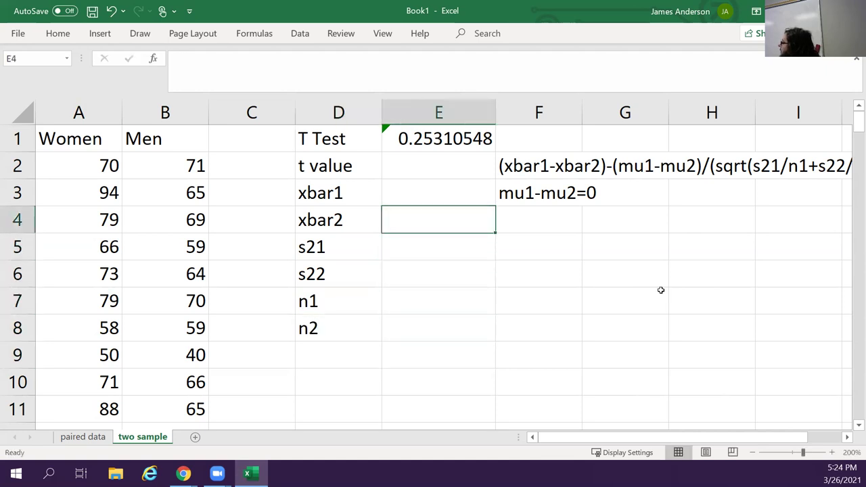
text(=average()
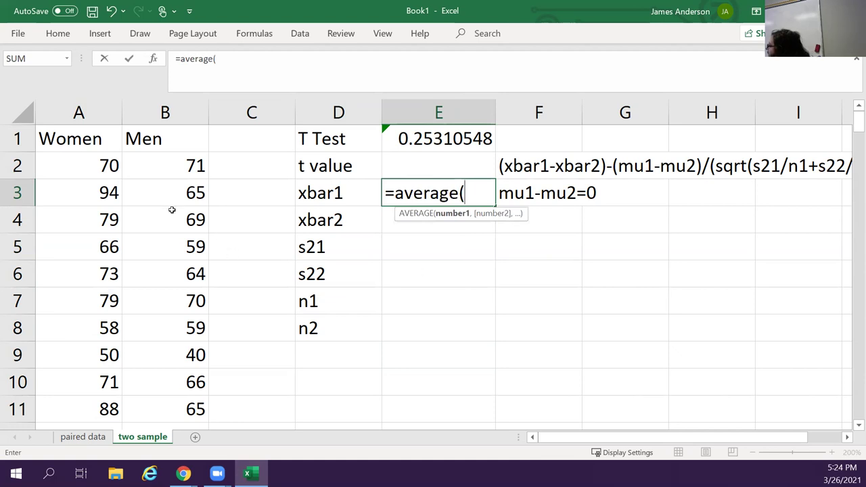
click(109, 164)
key(ctrl+shift+Down)
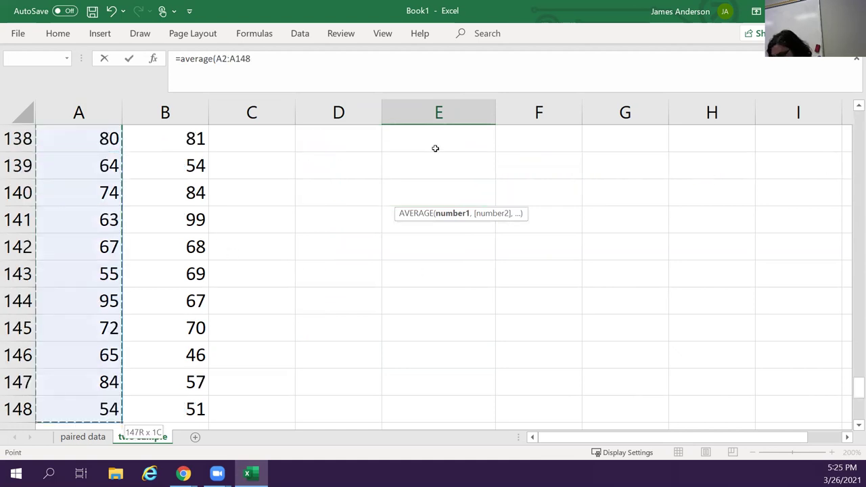
text())
key(Return)
key(Up)
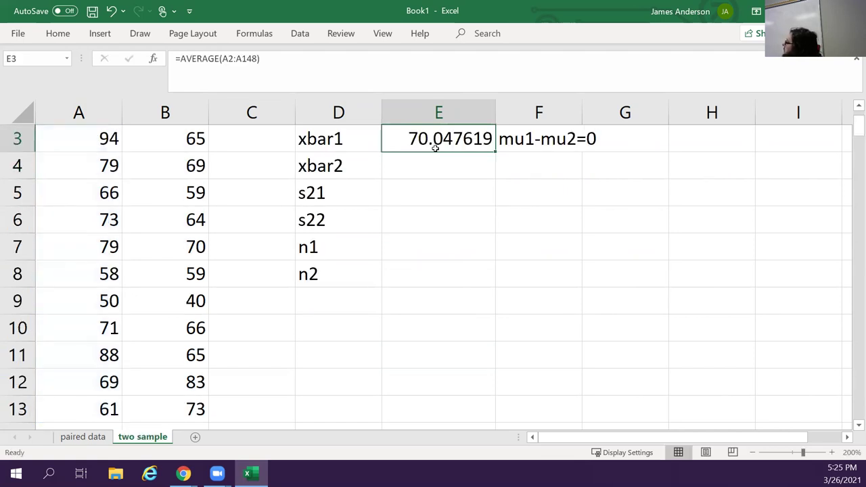
key(Up)
key(Up)
key(Down)
key(Down)
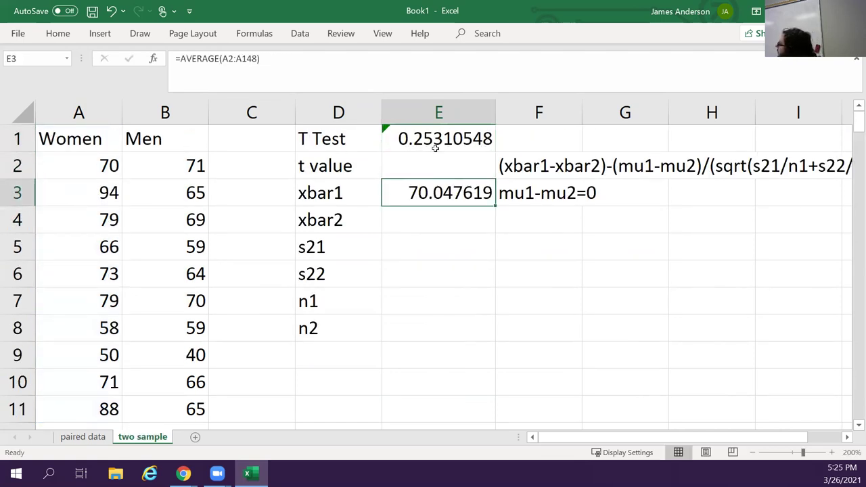
Calculate the Men mean in E4 with an AVERAGE formula over B2:B154.
key(Down)
text(=ave3r)
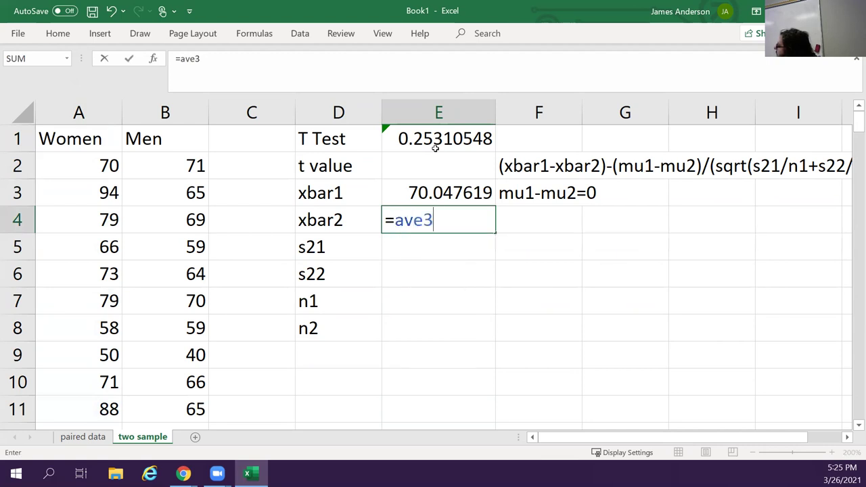
key(BackSpace)
key(BackSpace)
text(rage()
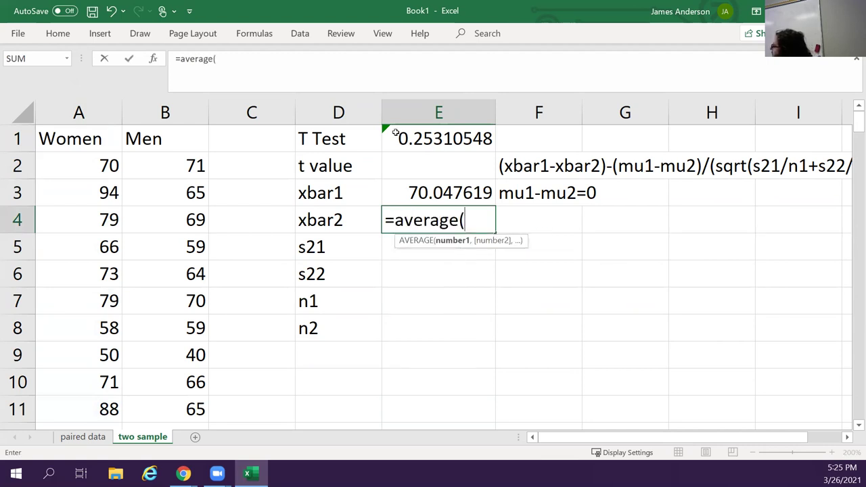
click(163, 157)
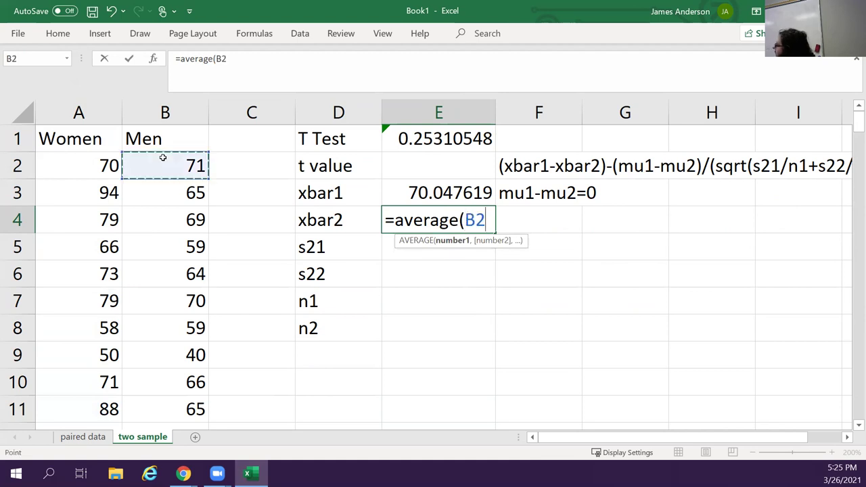
key(ctrl+shift+Down)
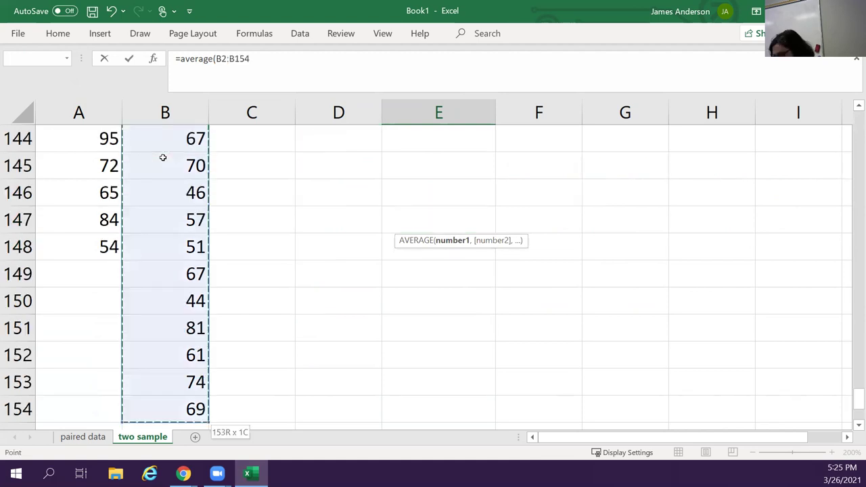
text())
key(Return)
key(Up)
key(Up)
key(Up)
key(Up)
key(Down)
key(Down)
key(Down)
key(Down)
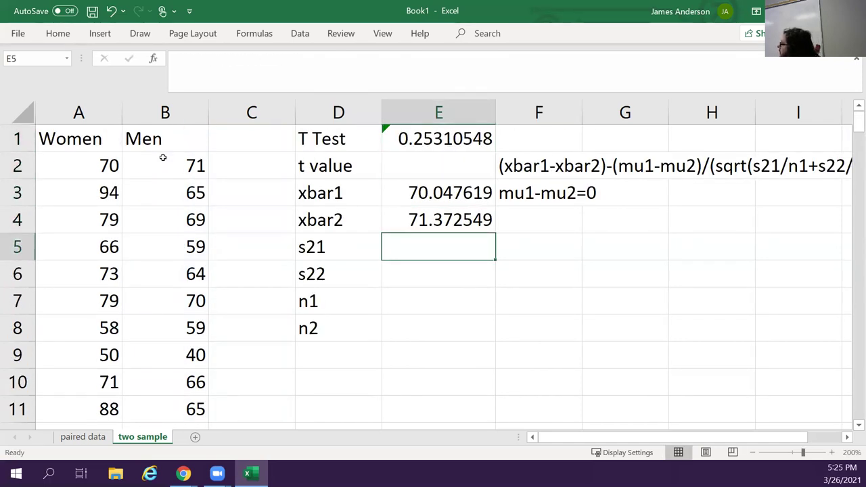
Start a sample variance formula in E5, beside the "s21" label, using the VAR function.
text(=s)
key(BackSpace)
text(var)
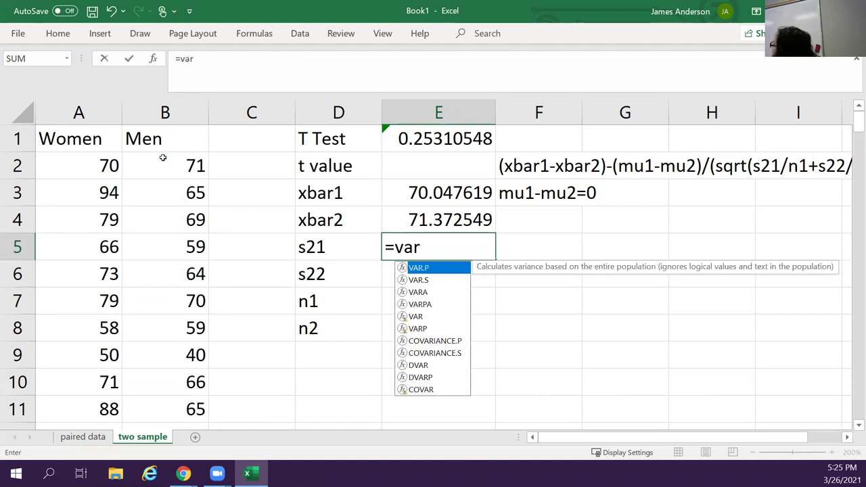
key(Down)
key(Down)
key(Down)
key(Down)
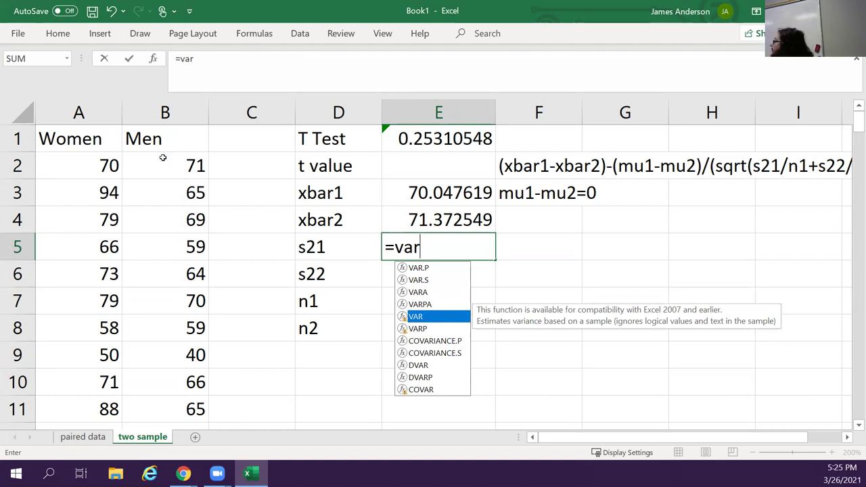
key(Tab)
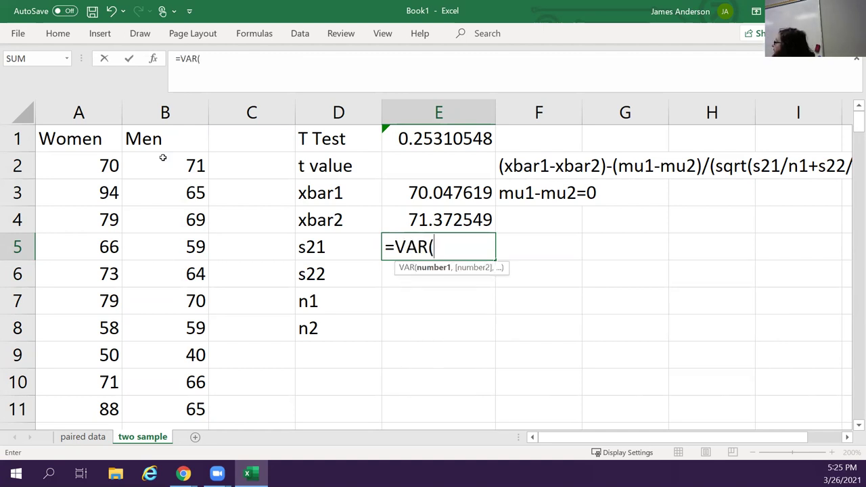
Complete the VAR formula in E5 with the Women data range A2:A148.
click(86, 161)
key(ctrl+shift+Down)
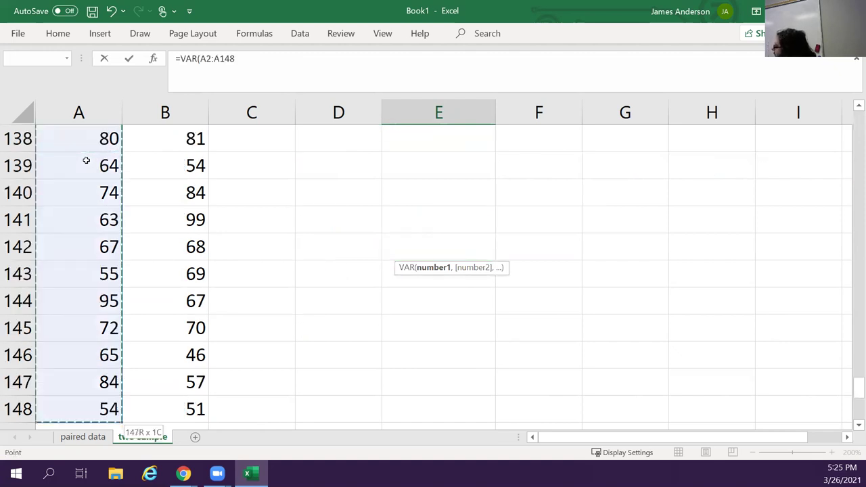
key(Return)
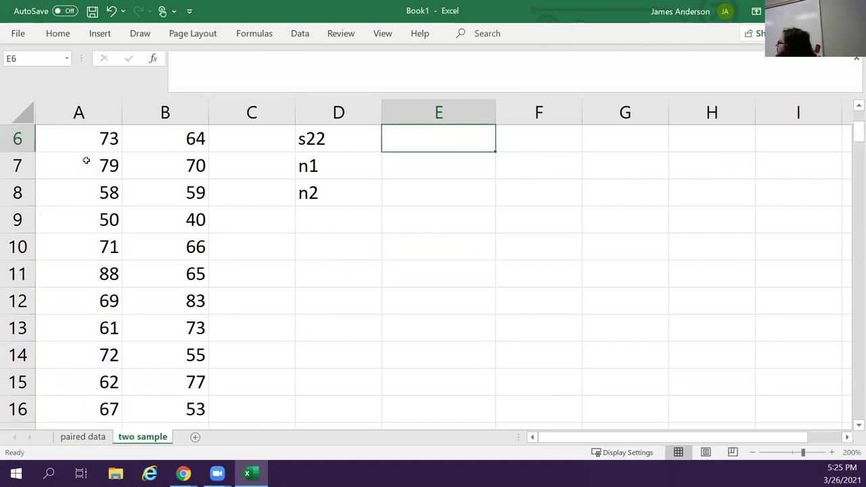
key(Up)
key(Up)
key(Up)
key(Down)
key(Down)
key(Down)
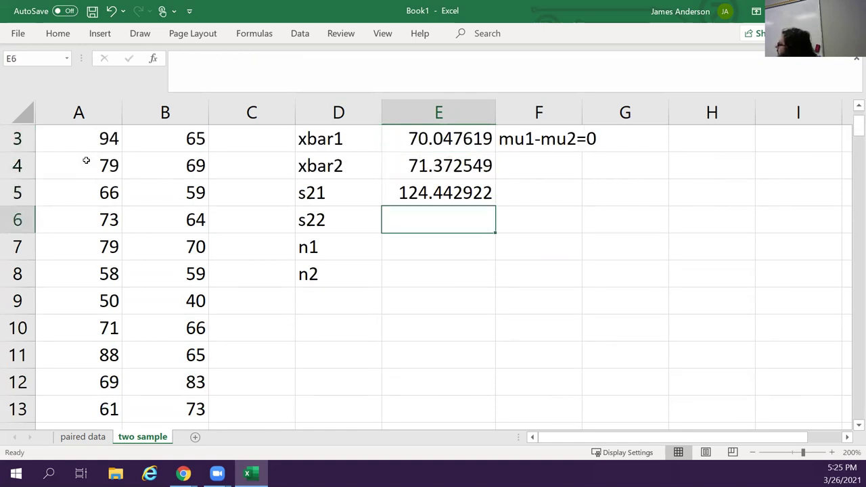
Calculate the Men sample variance in E6 with a VAR formula over B2:B154.
text(=var()
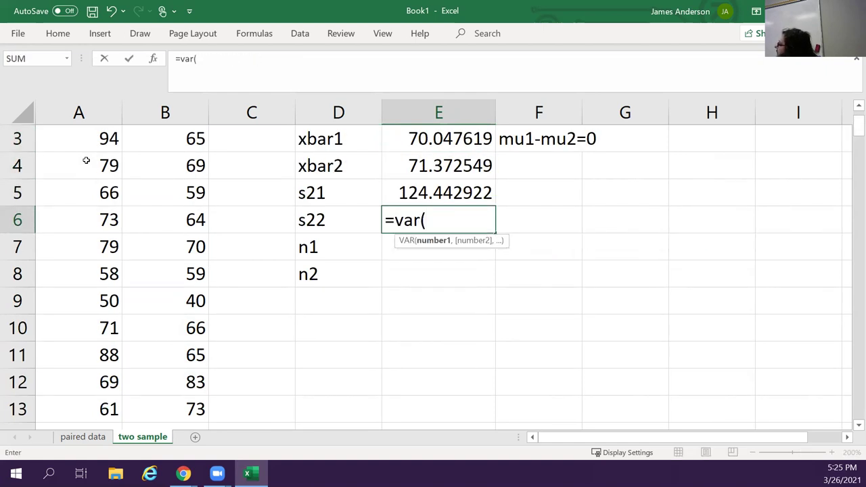
scroll(90, 186, up, 1)
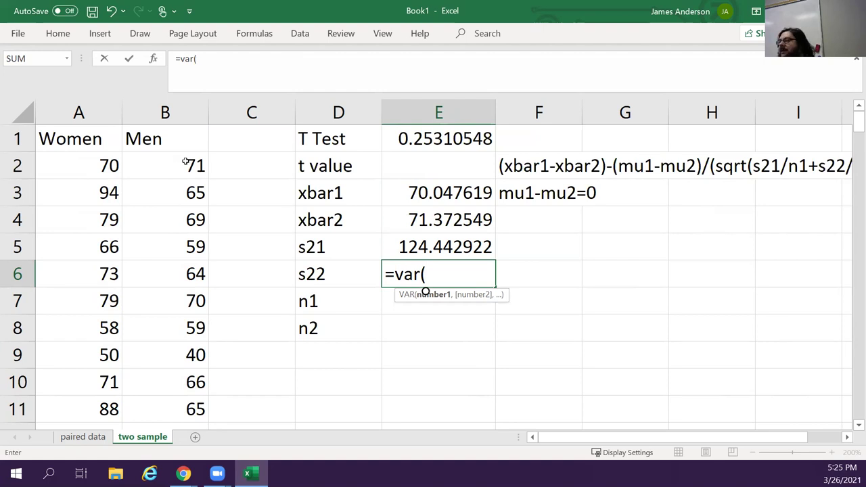
click(185, 161)
key(ctrl+shift+Down)
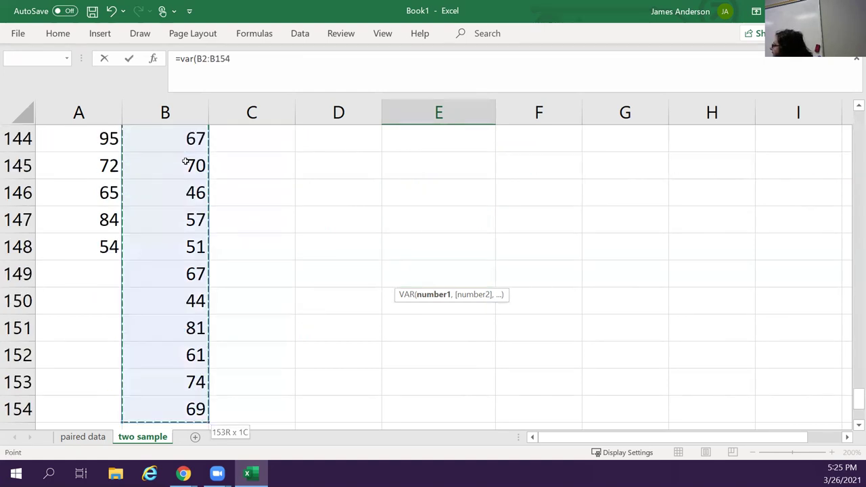
text())
key(Return)
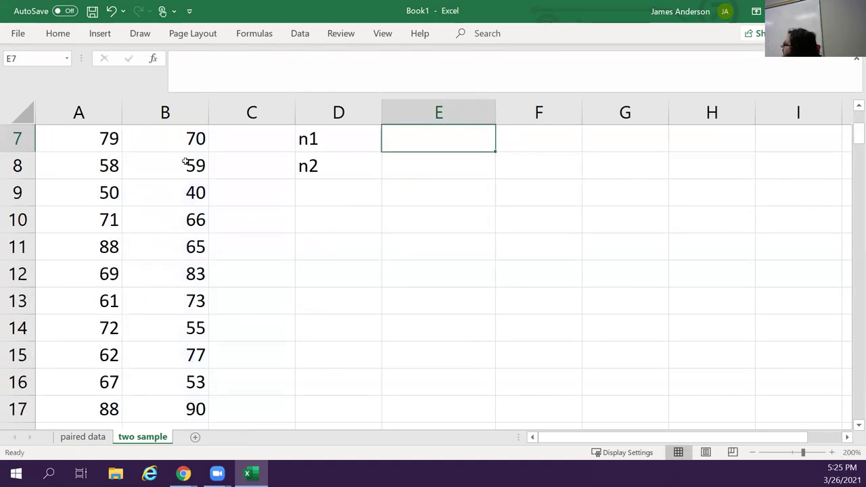
key(Up)
key(Up)
key(Up)
key(Up)
key(Down)
key(Down)
key(Down)
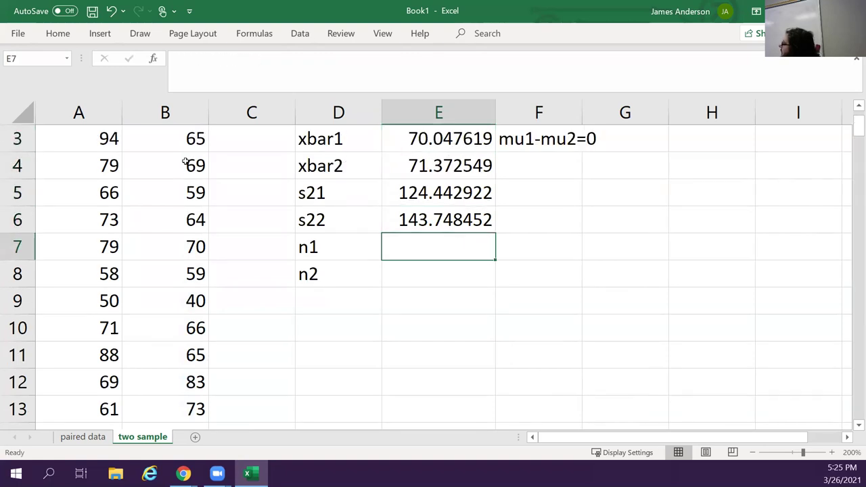
Count the Women sample in E7, beside the "n1" label, with a COUNT formula over A2:A148.
text(=count()
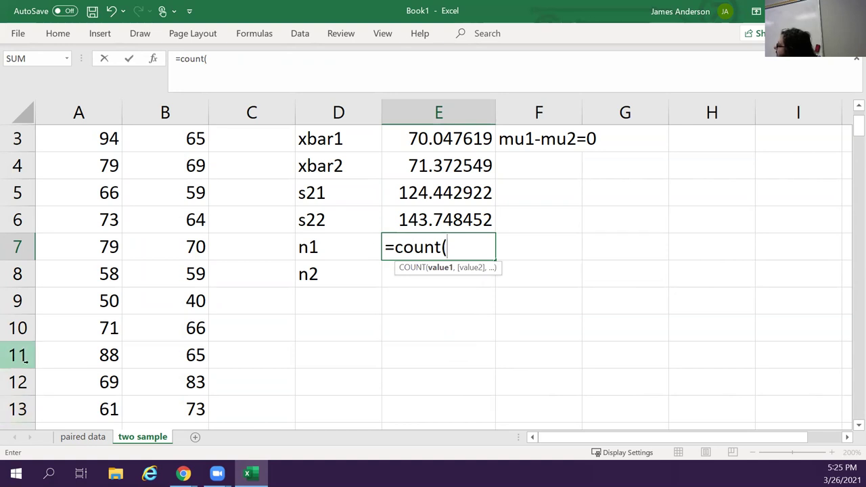
scroll(33, 305, up, 1)
click(65, 166)
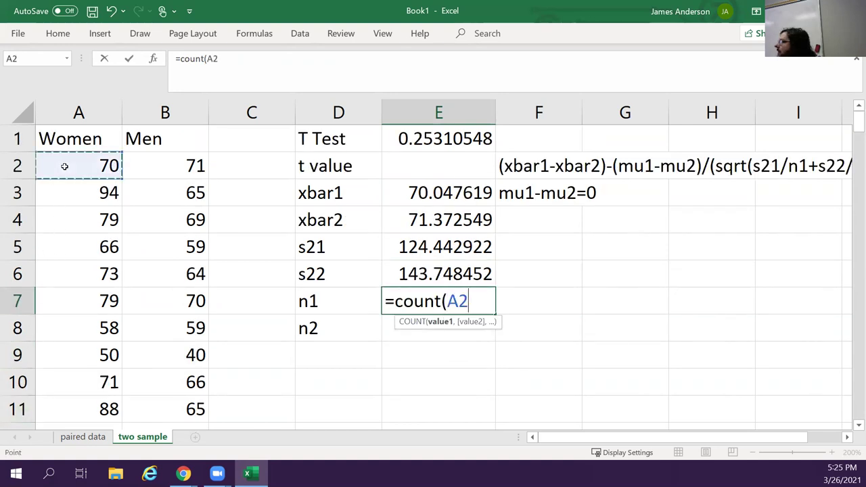
key(ctrl+shift+Down)
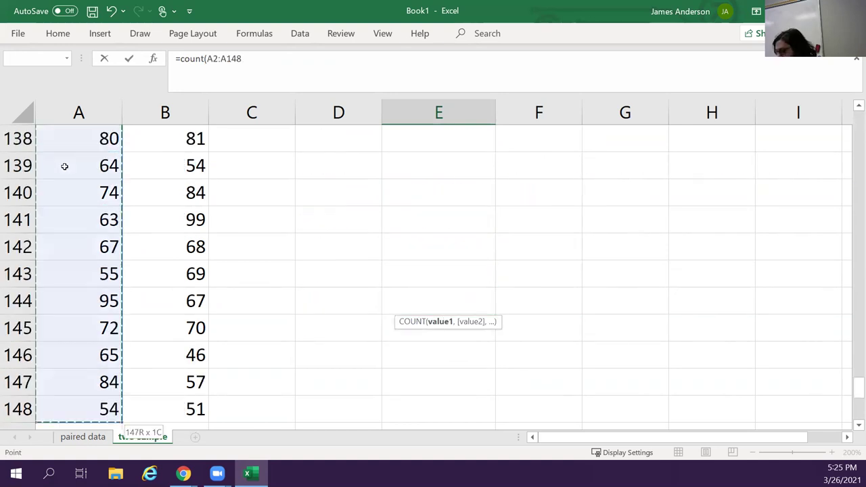
text())
key(Return)
key(Up)
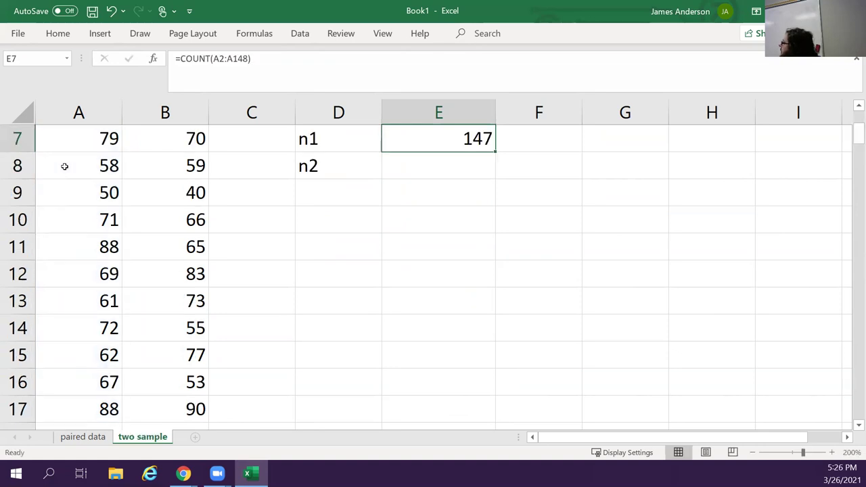
Count the Men sample in E8, beside the "n2" label, with a COUNT formula over B2:B154.
scroll(65, 166, up, 1)
key(Down)
text(=)
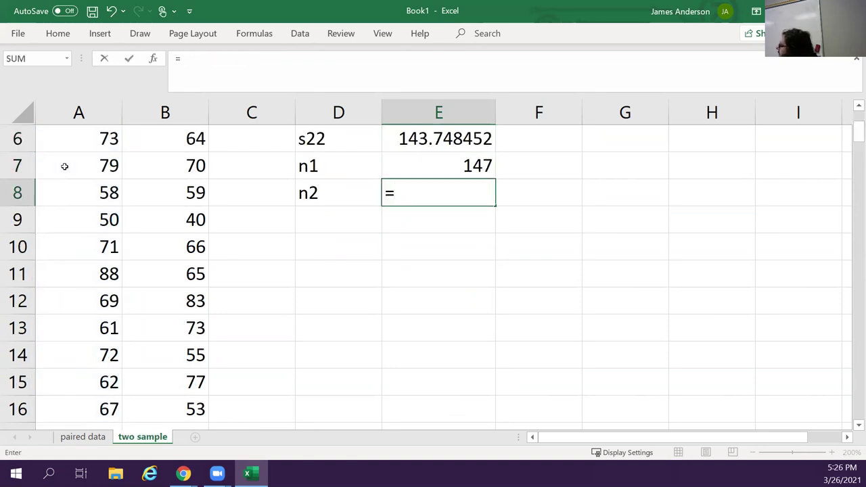
text(count()
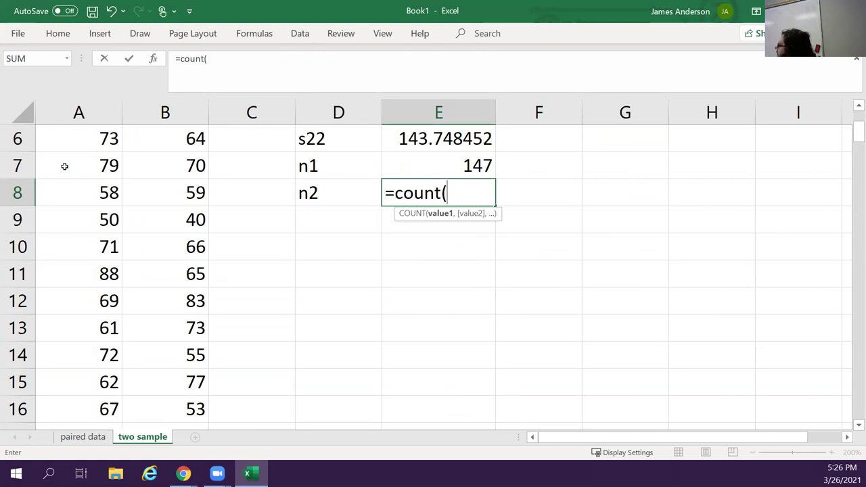
scroll(64, 166, up, 2)
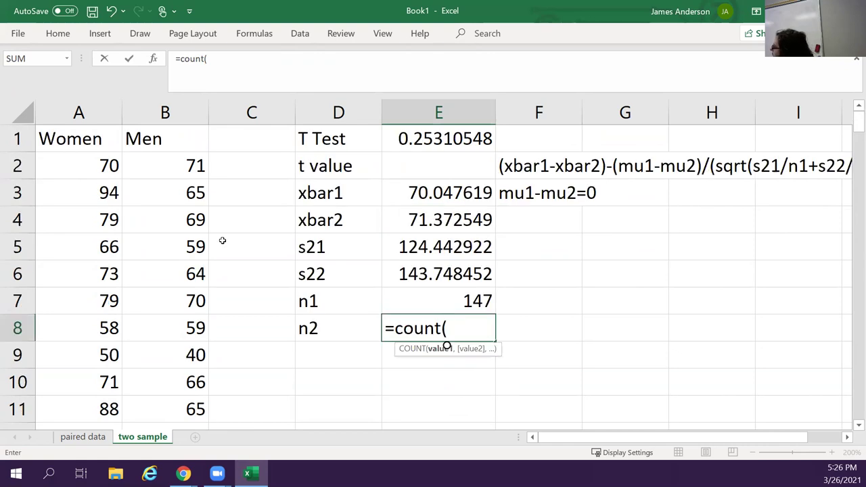
click(150, 159)
key(ctrl+shift+Down)
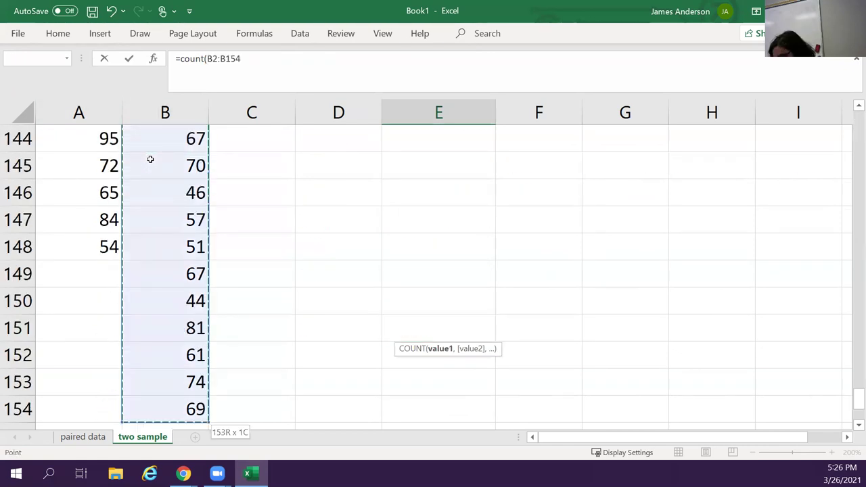
key(Return)
Compare the data ranges in the T.TEST formula in E1 with the range used by the COUNT formula in E7.
key(Up)
key(Up)
key(Up)
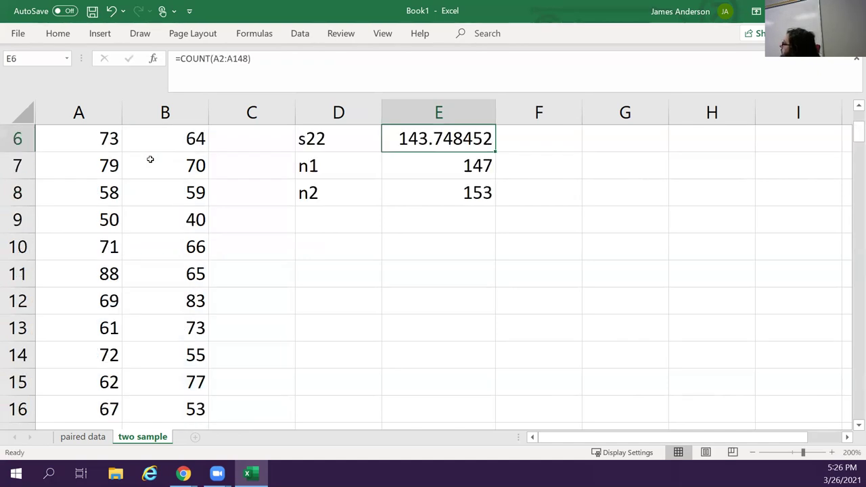
key(Up)
key(Up)
key(Up)
key(Up)
key(Up)
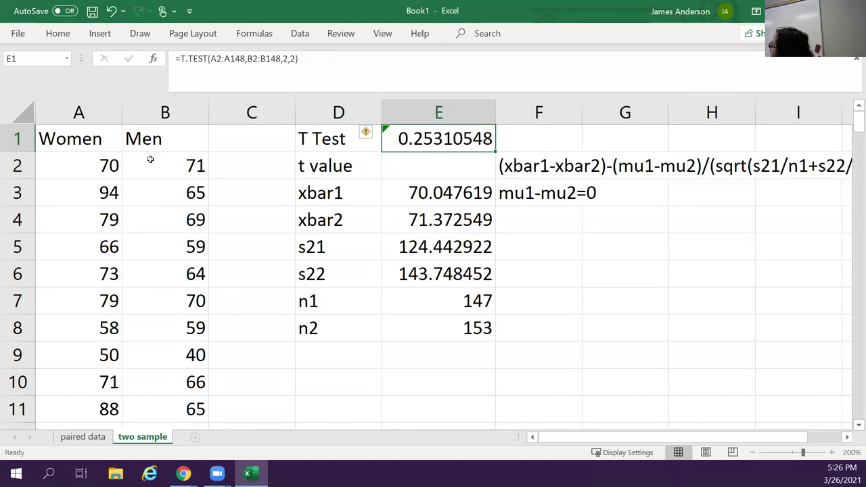
key(F2)
key(Left)
key(Left)
key(Left)
key(Left)
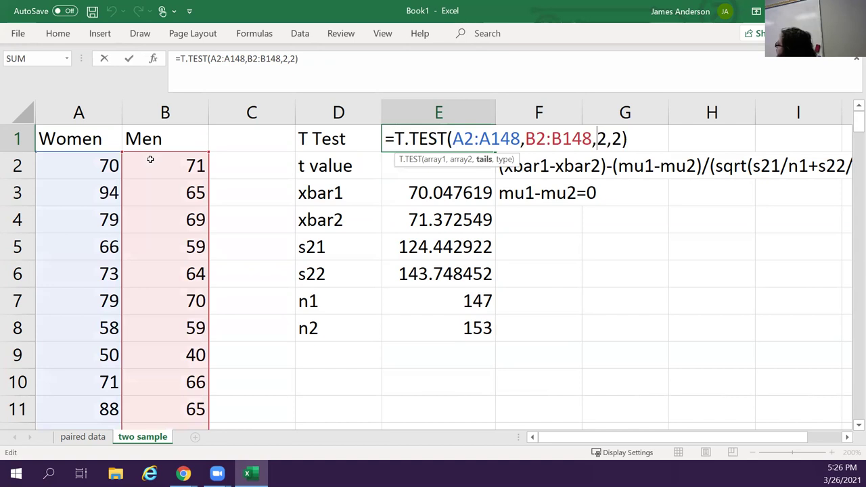
key(ctrl+Return)
key(Down)
key(Down)
key(Down)
key(Down)
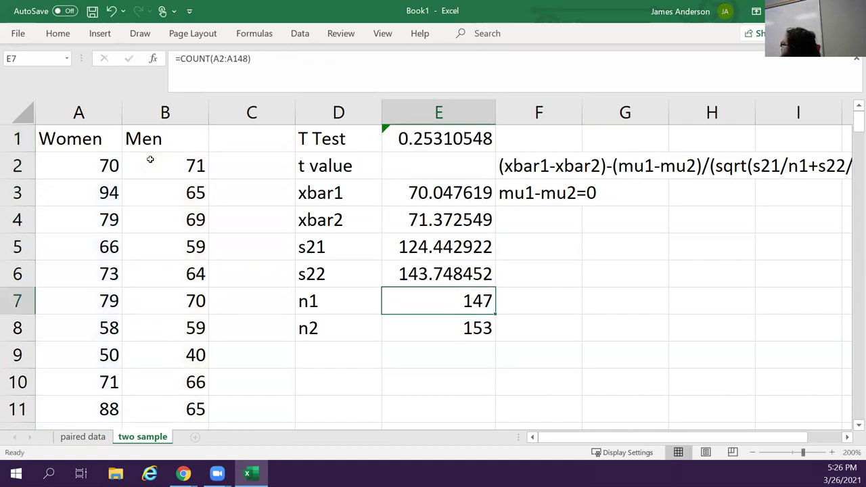
Correct the second array of the T.TEST formula in E1 to the full Men range B2:B154.
key(Up)
key(Up)
key(Up)
key(Up)
key(Up)
key(Up)
key(Up)
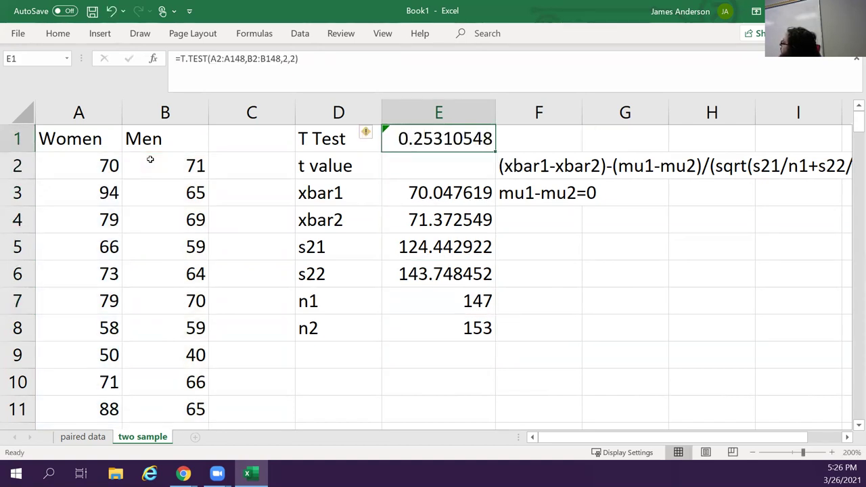
key(F2)
key(Left)
key(Left)
key(Left)
key(Left)
key(Left)
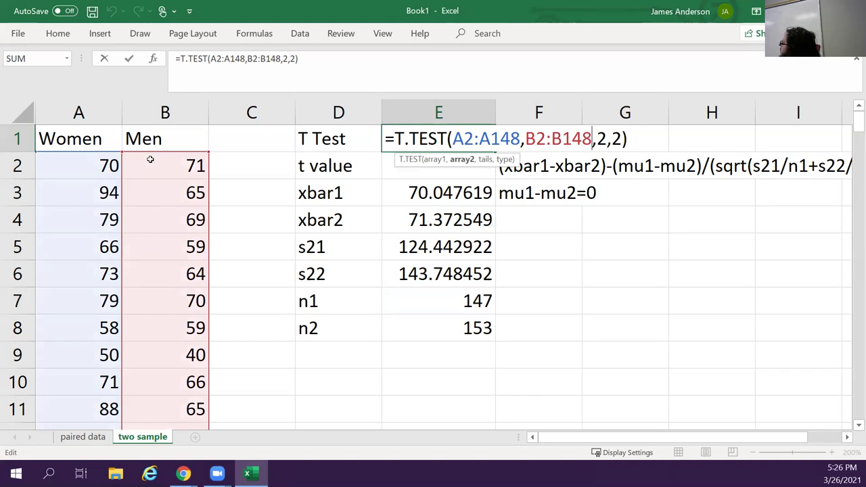
key(BackSpace)
key(BackSpace)
text(54)
key(Return)
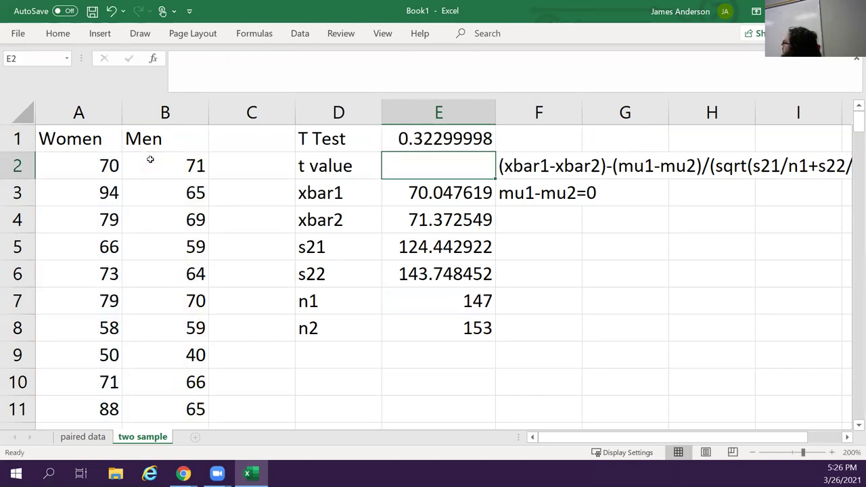
key(Up)
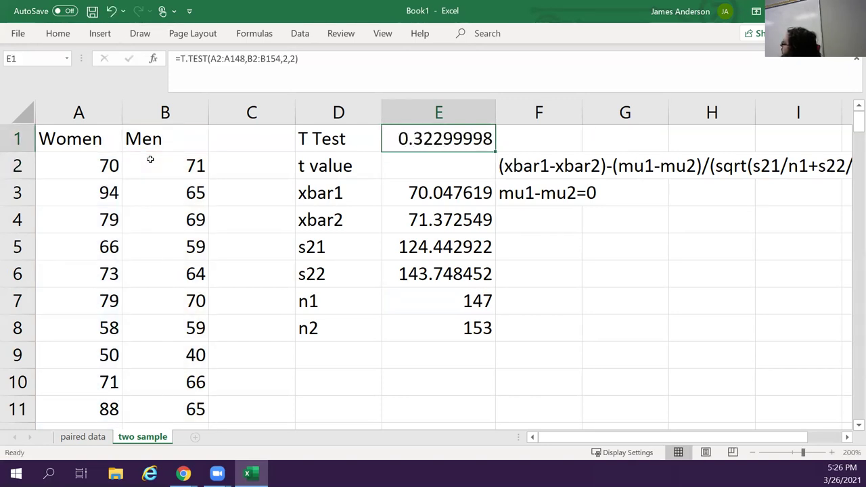
Enter the label "difference in means" in D9 and auto-fit column D to its contents.
key(Down)
key(Down)
key(Down)
key(Down)
key(Down)
key(Down)
key(Down)
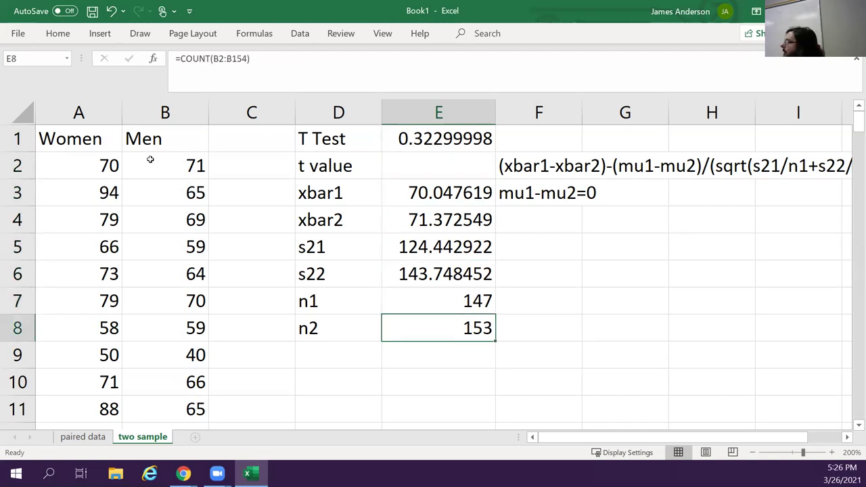
key(Left)
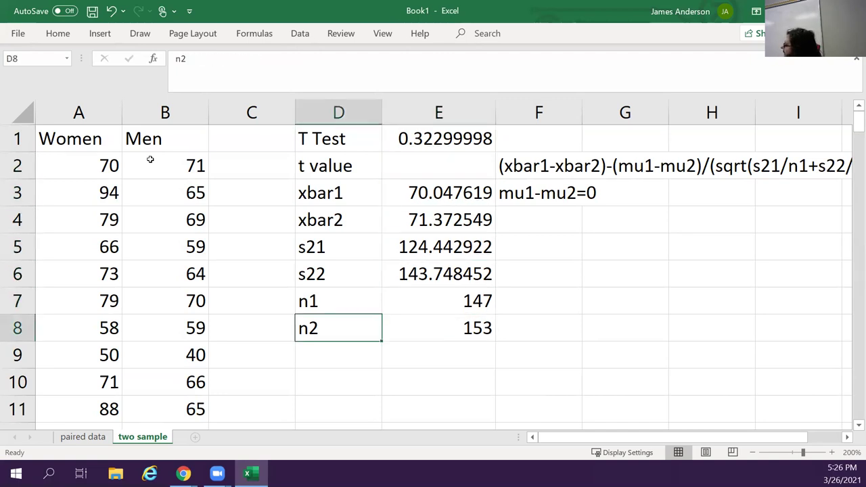
key(Down)
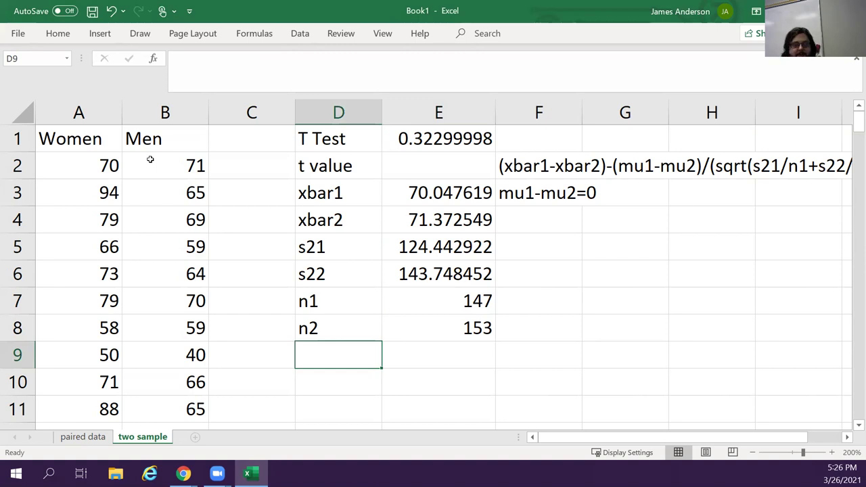
text(difference)
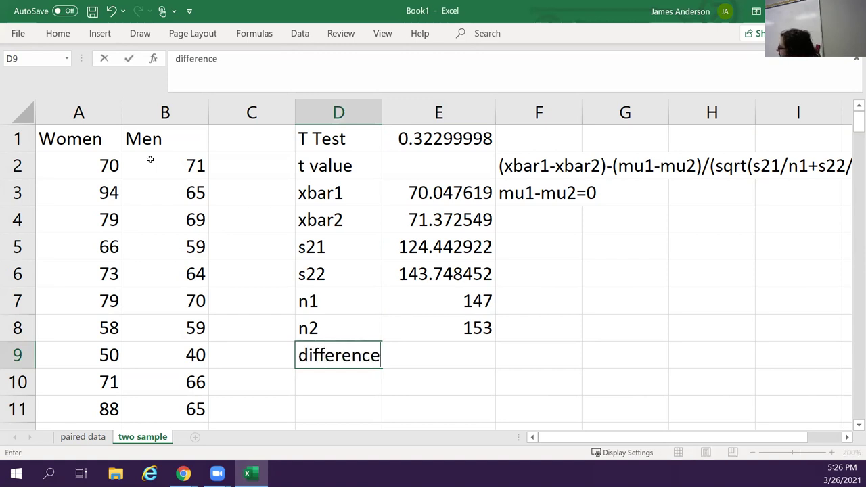
text( in means)
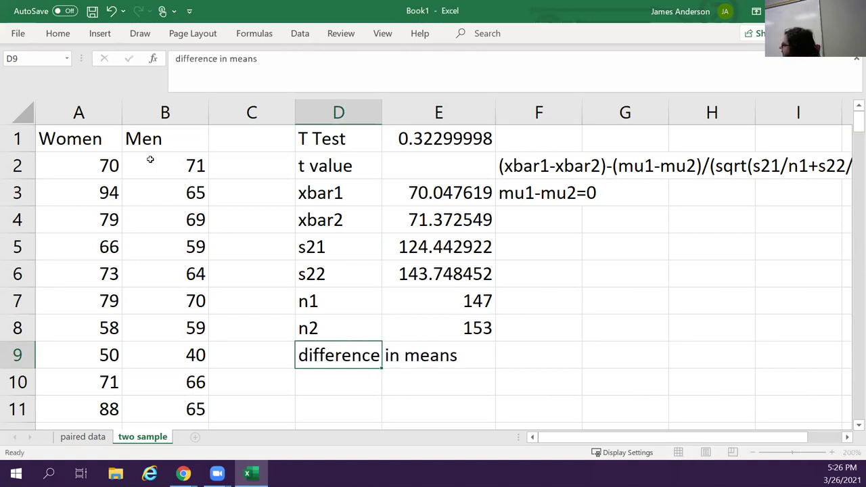
key(Tab)
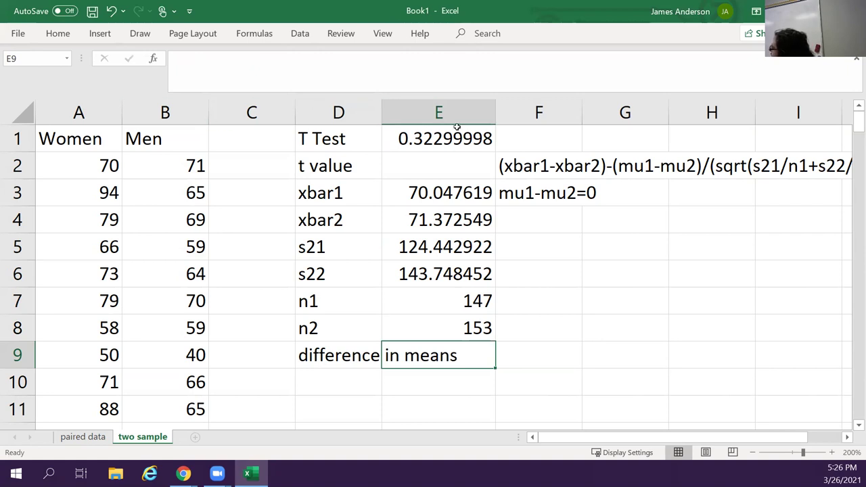
double_click(381, 115)
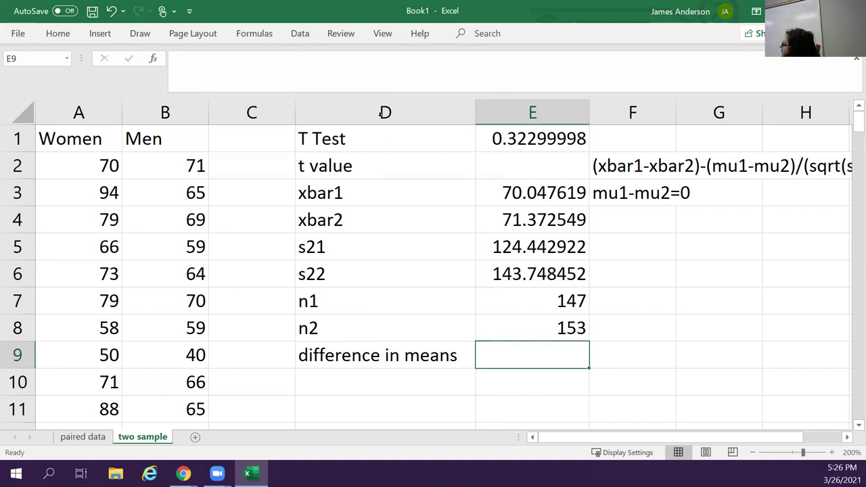
Calculate the difference in means in E9 by subtracting xbar2 in E4 from xbar1 in E3.
text(=)
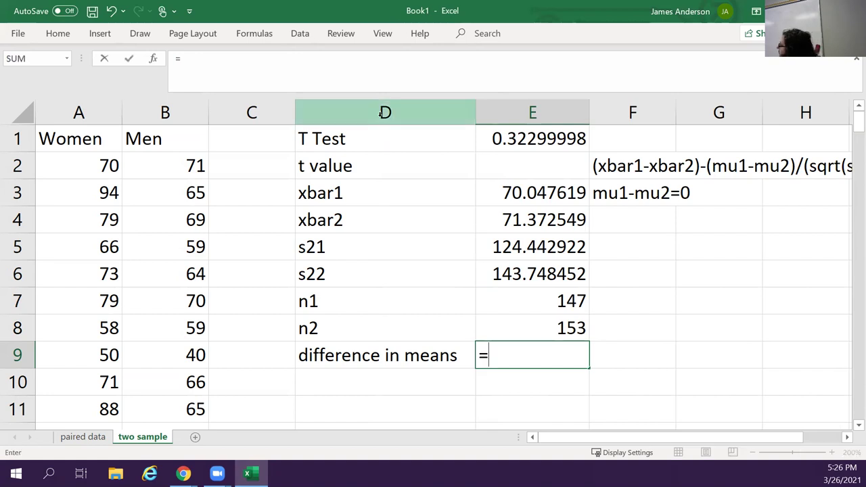
click(502, 185)
text(-)
click(552, 218)
key(Return)
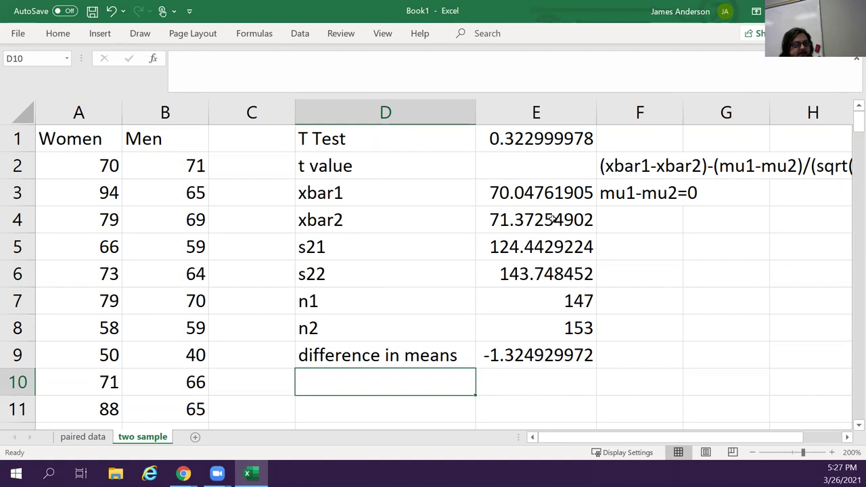
Label D10 "s21/n1" and calculate the Women variance divided by its count in E10 with =E5/E7.
text(s2)
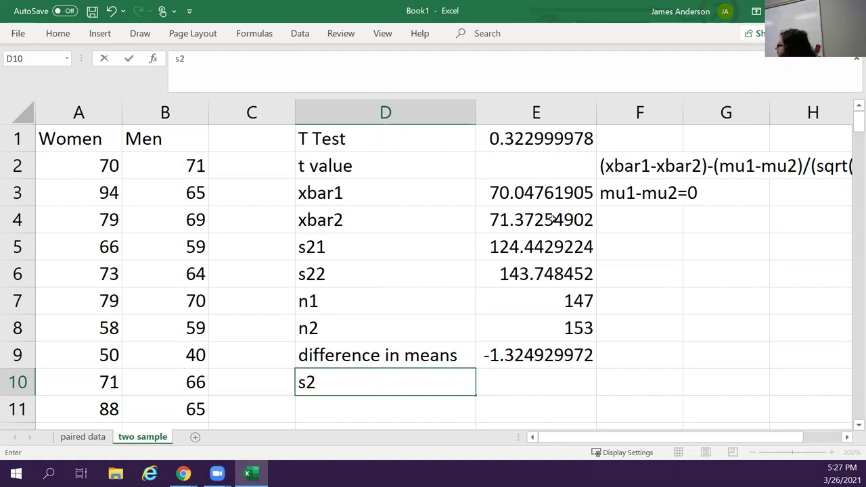
text(1/n1)
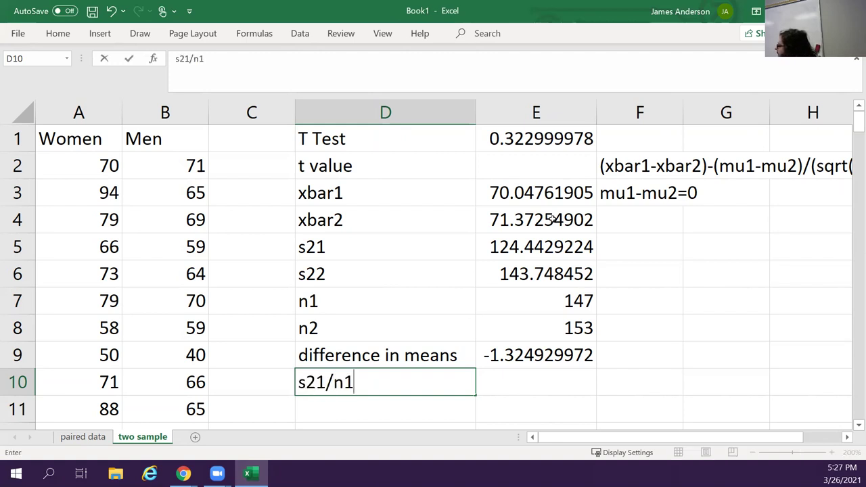
key(Tab)
text(=)
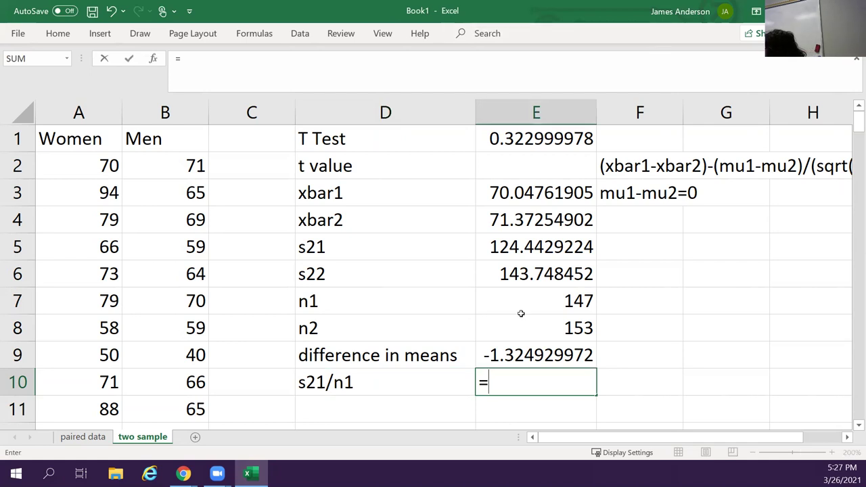
click(504, 249)
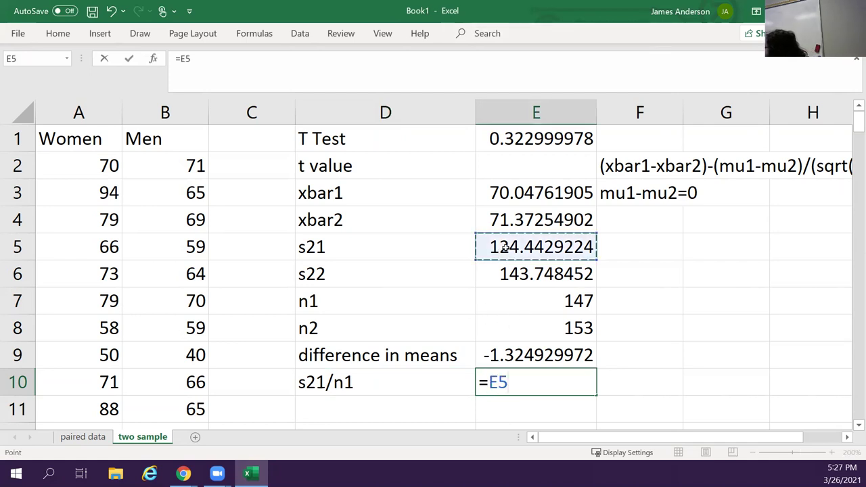
text(/)
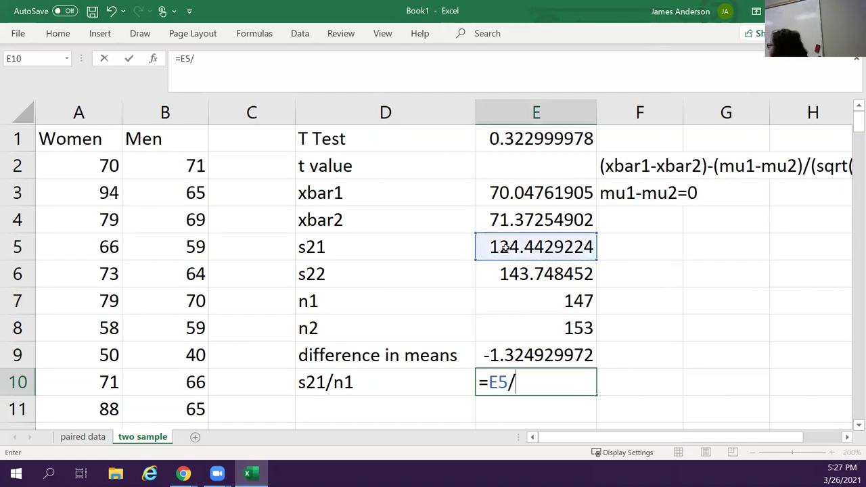
click(549, 296)
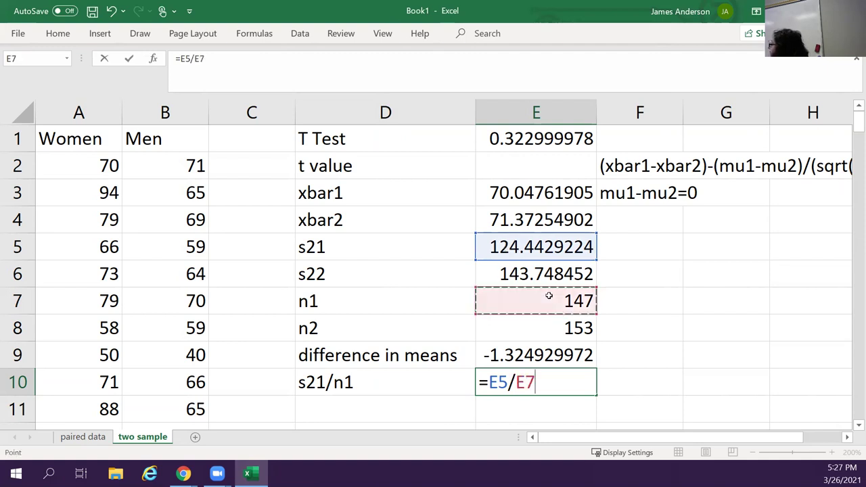
key(Return)
Label D11 "s22/n2" and calculate the Men variance divided by its count in E11 with =E6/E8.
text(s2)
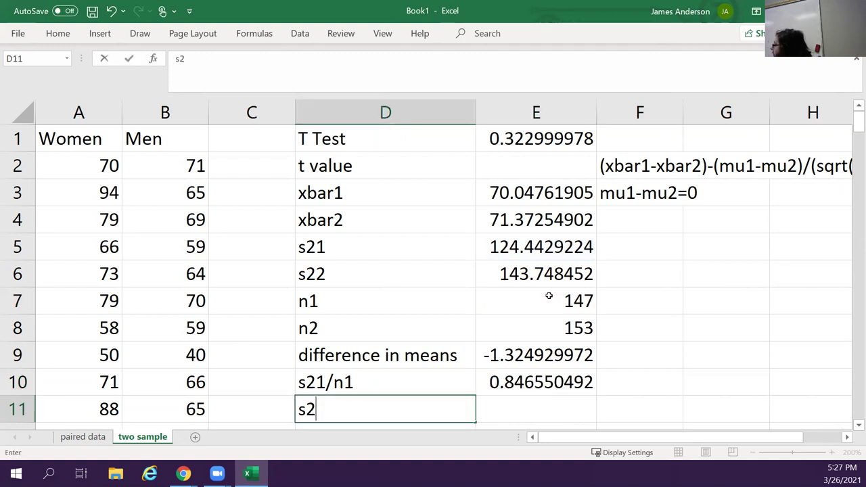
text(2/n2)
key(Tab)
text(=)
click(562, 274)
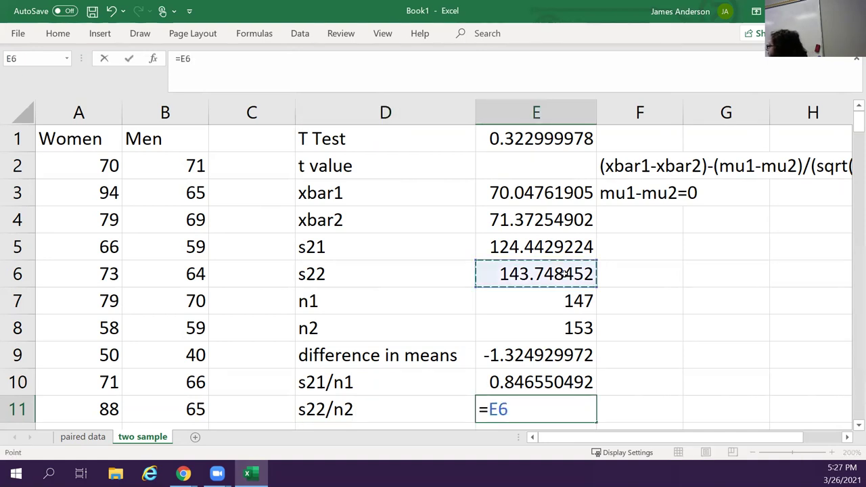
text(/)
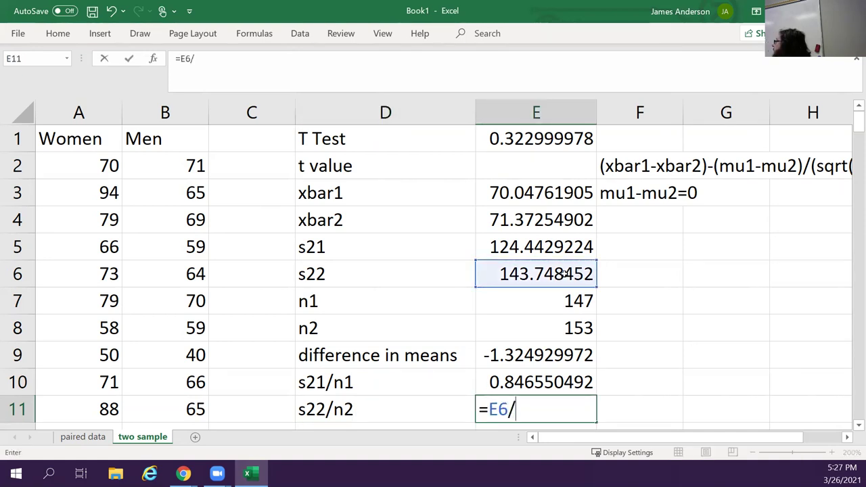
click(576, 328)
key(Return)
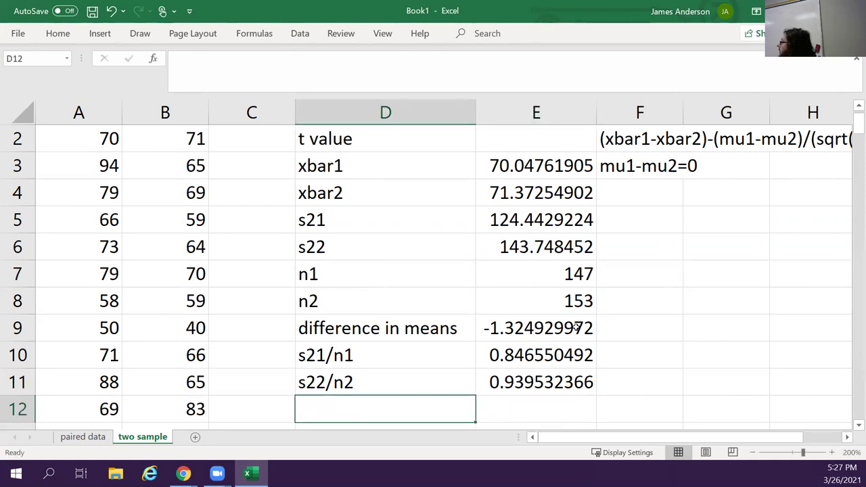
Label D12 "bottom" and calculate the square root of the sum of the two variance terms in E12 with =sqrt(E10+E11).
text(bottom)
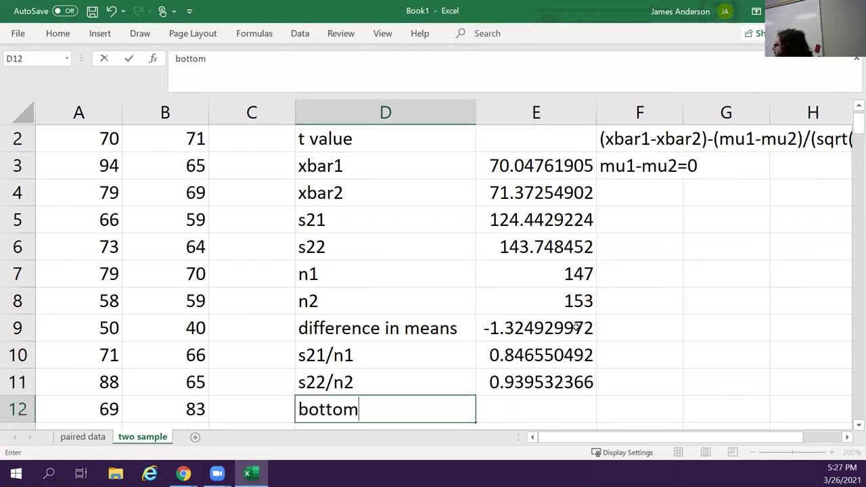
key(Tab)
text(=)
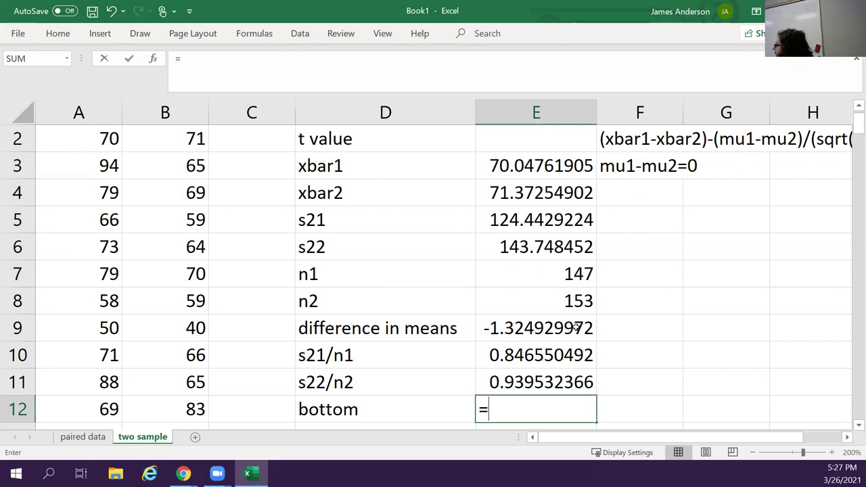
text(sqrt()
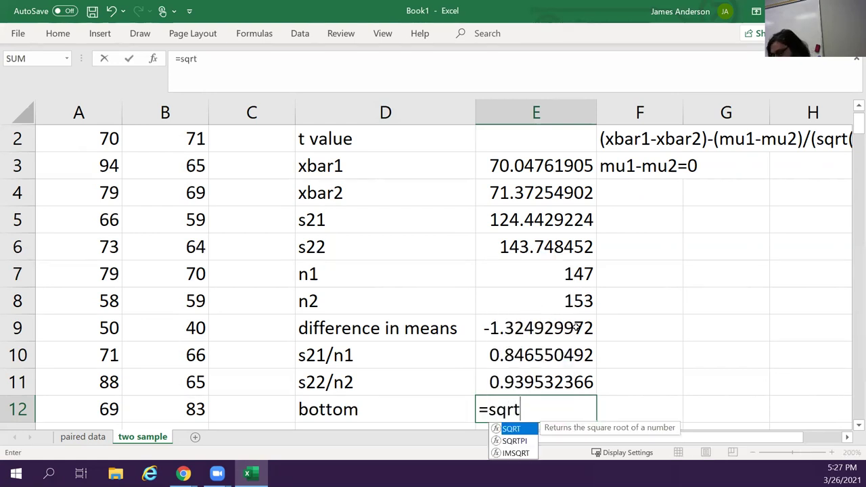
click(534, 347)
text(/)
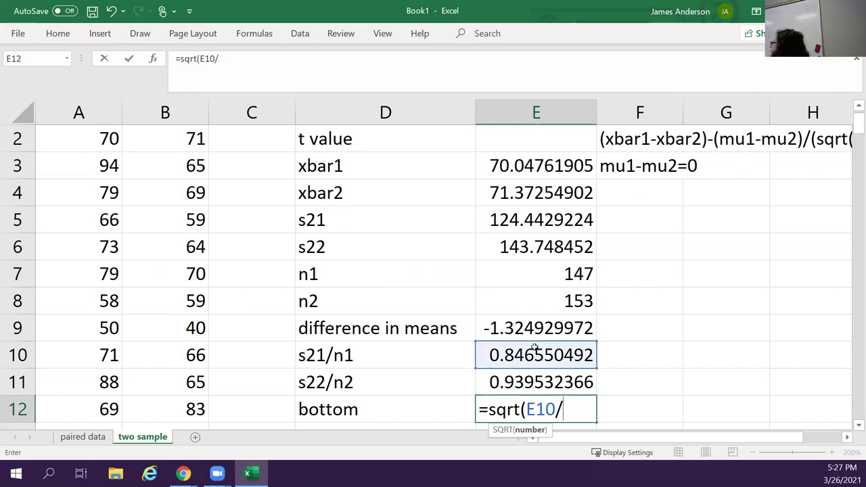
click(524, 381)
key(BackSpace)
key(BackSpace)
key(BackSpace)
key(BackSpace)
text(+)
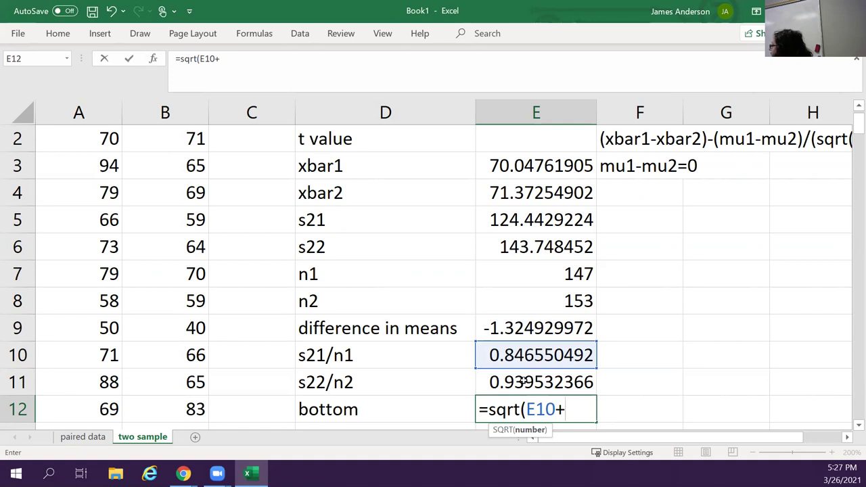
click(525, 382)
text())
key(Return)
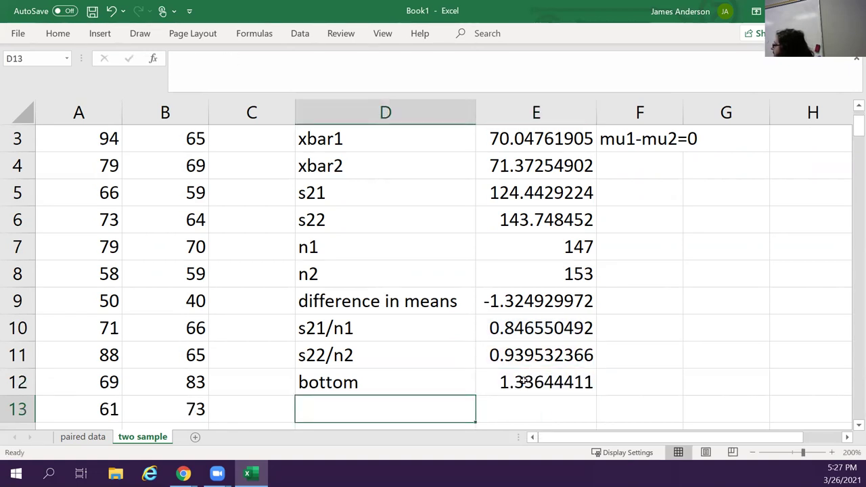
Start the t value formula in E2 as a division with the difference in means in E9 as the numerator, =E9/.
key(Up)
key(Up)
key(Up)
key(Up)
key(Up)
key(Up)
key(Up)
key(Up)
key(Up)
key(Up)
key(Up)
key(Up)
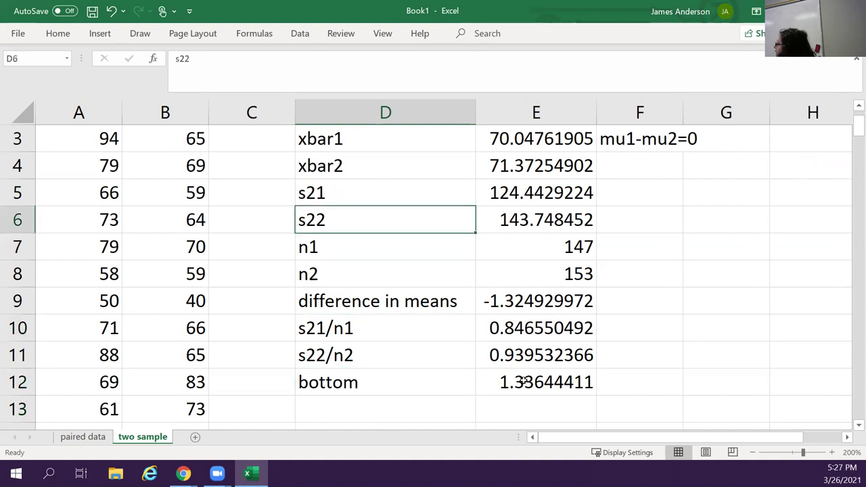
key(Right)
key(Down)
text(=)
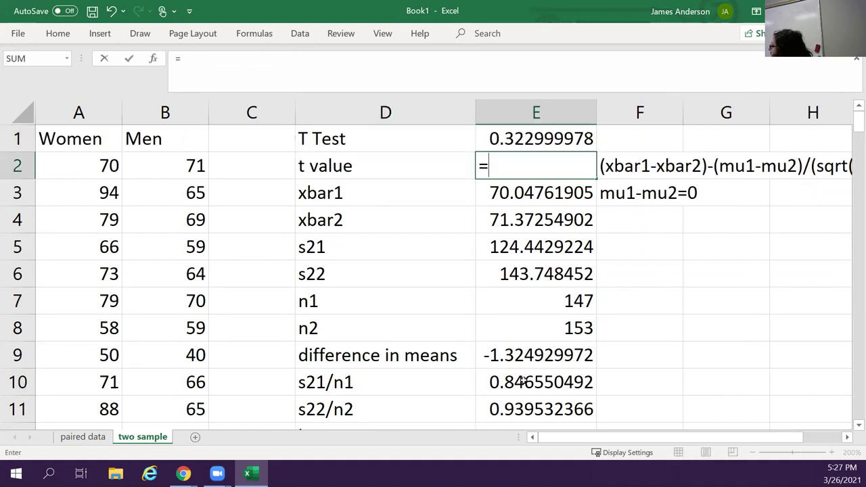
click(530, 356)
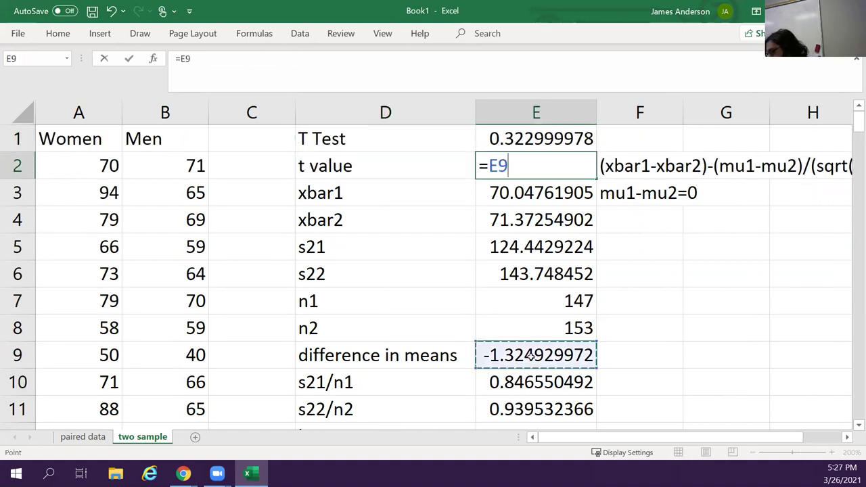
text(/)
scroll(531, 355, down, 3)
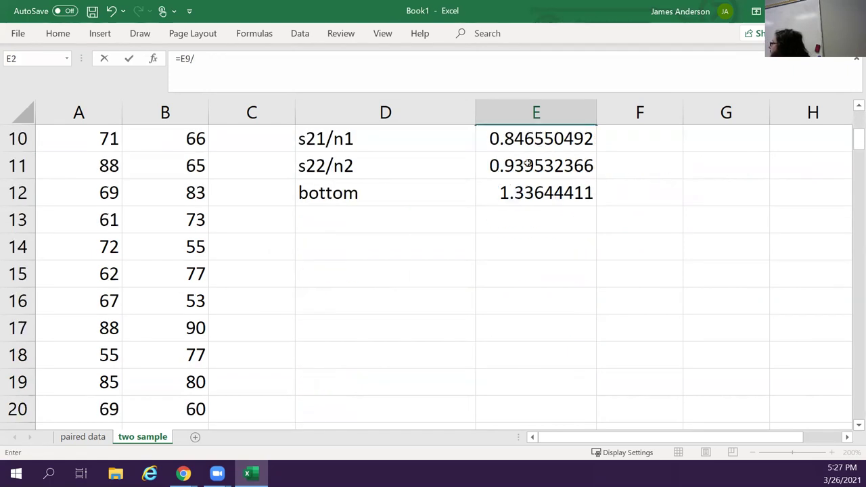
Complete the t value formula in E2 as =E9/E12, dividing the difference in means by the bottom term.
click(532, 195)
key(Return)
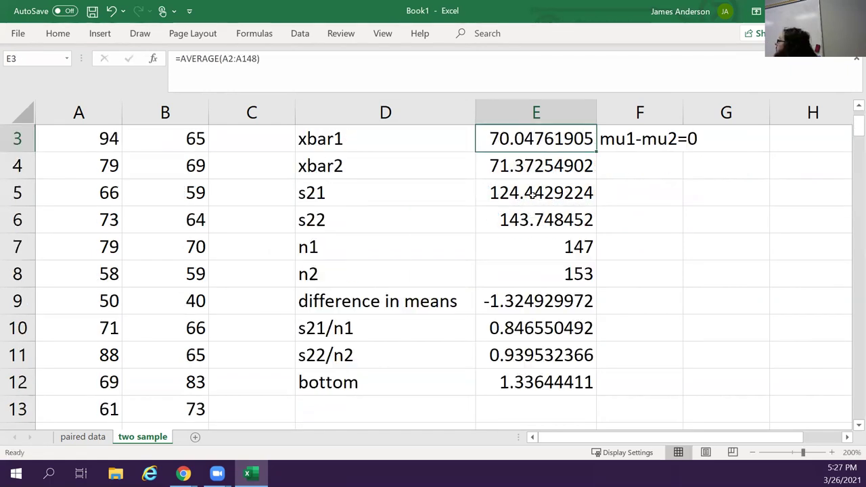
key(Up)
key(Up)
key(Down)
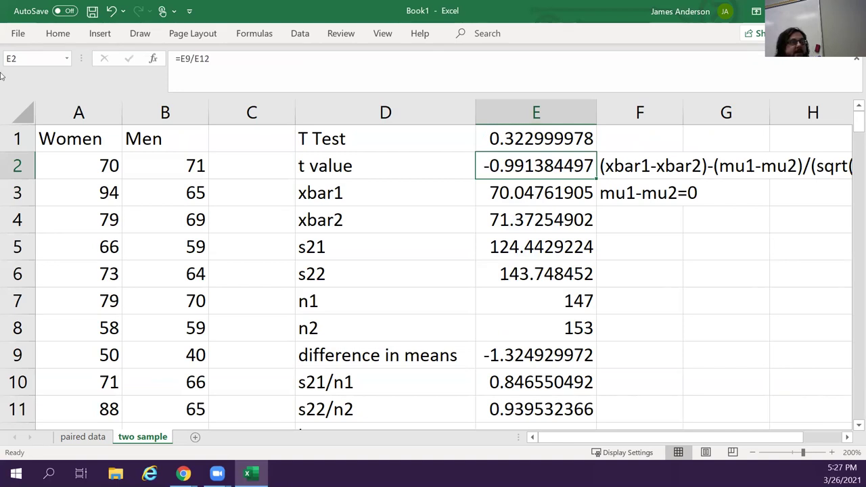
key(alt+Tab)
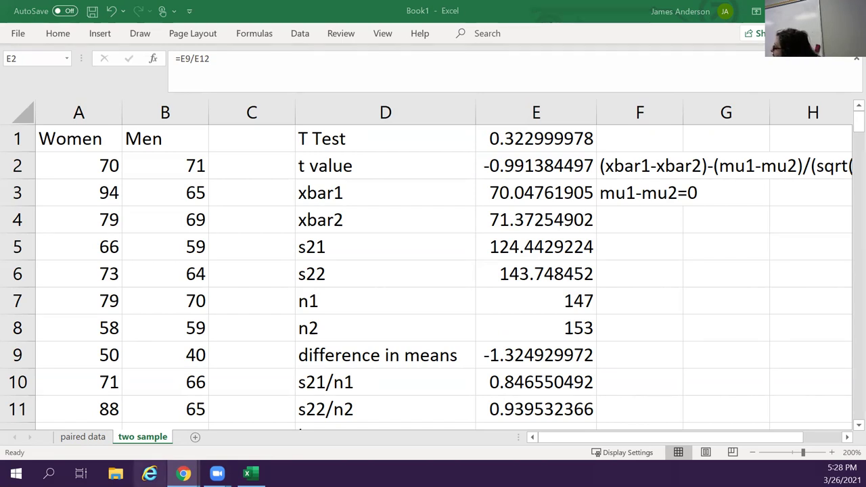
click(563, 140)
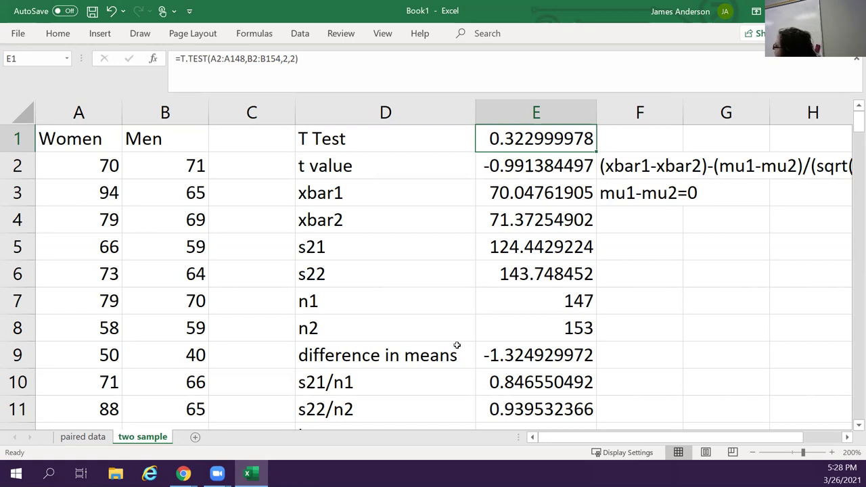
text(000)
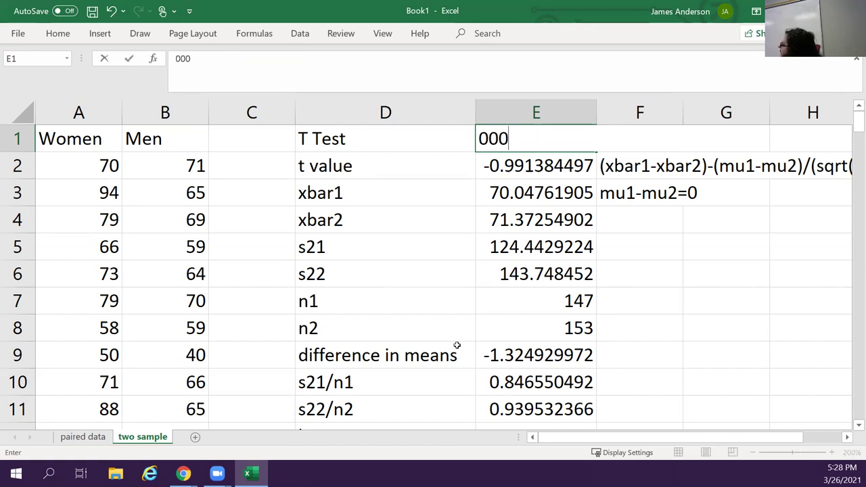
key(Escape)
Check where the Men and Women data columns end on the two sample sheet, and return to the header row.
key(Left)
key(Left)
key(Left)
key(Down)
key(ctrl+Down)
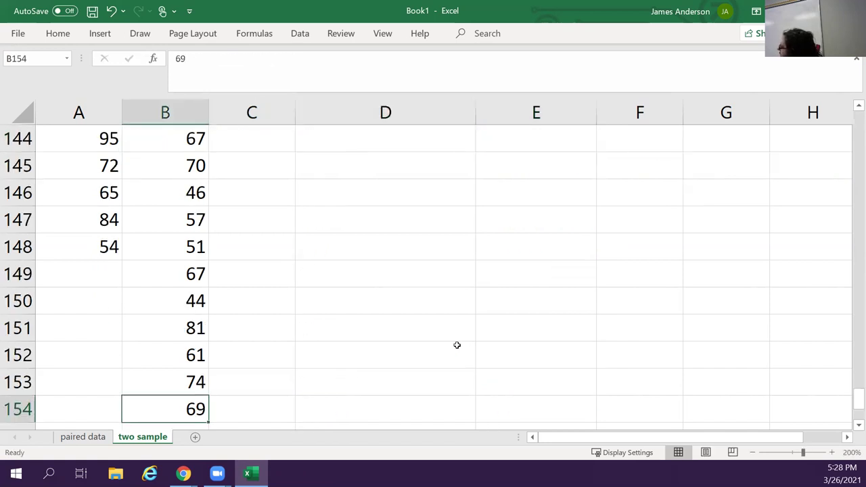
key(Left)
key(Up)
key(Up)
key(Up)
key(Up)
key(Up)
key(Up)
key(Up)
key(ctrl+Up)
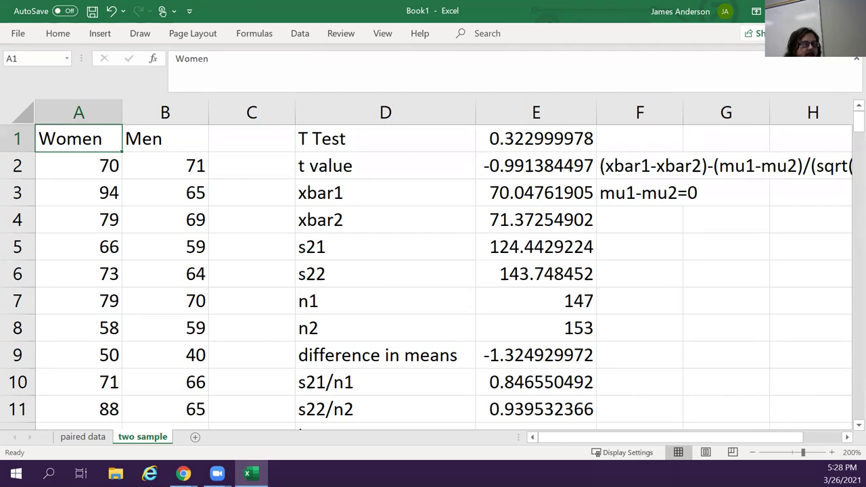
key(alt+Tab)
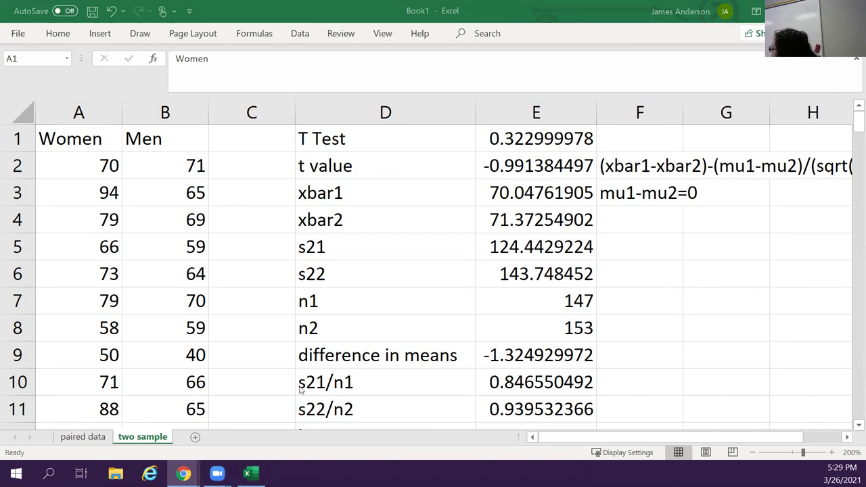
Add a new worksheet and name it "two sample proportion test".
click(172, 441)
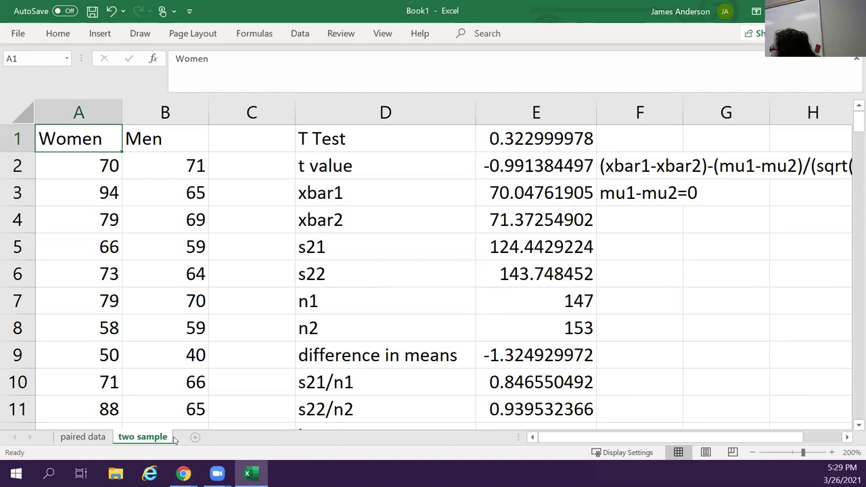
click(174, 440)
right_click(192, 438)
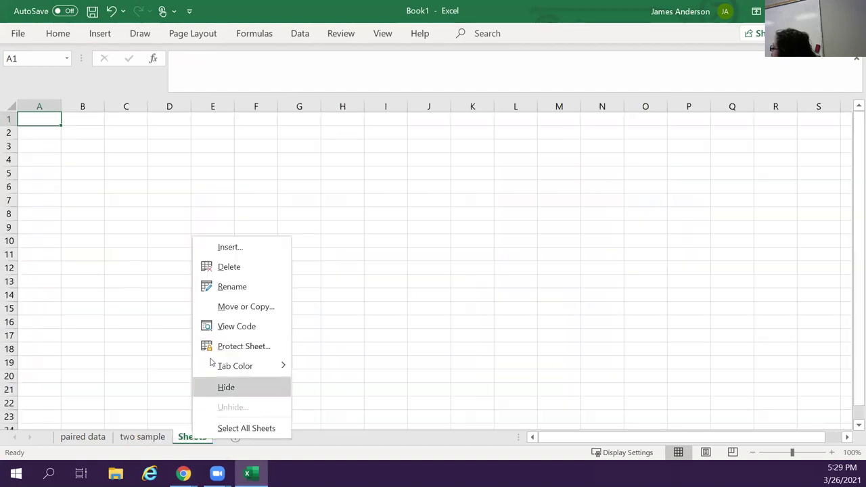
click(211, 283)
text(two sample)
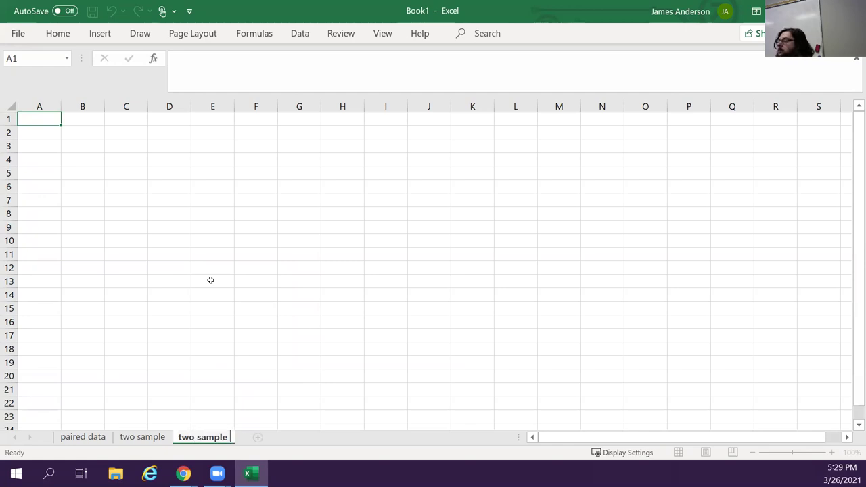
text( proportion test)
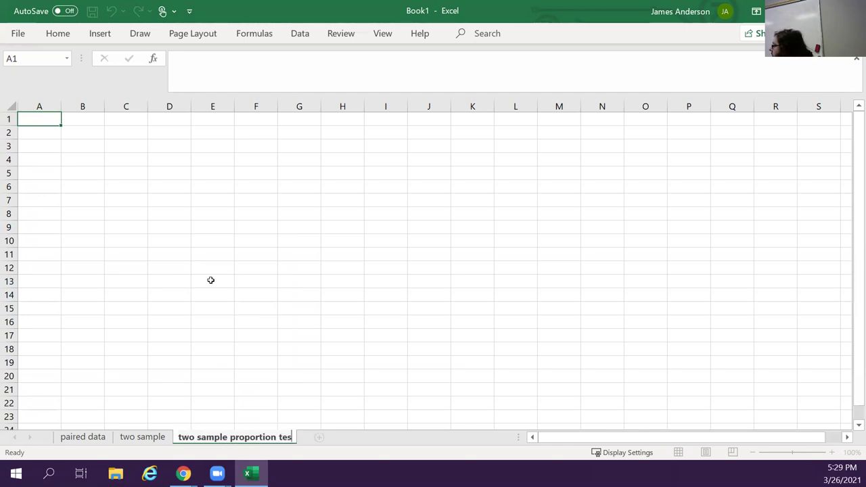
key(Return)
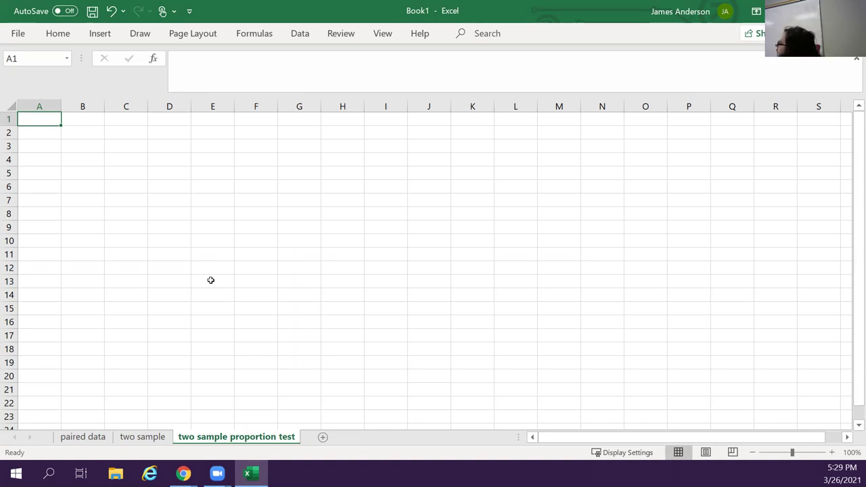
Enlarge the sheet view to 180% and enter the labels phat1, phat2, p1 and p2 in cells A1 to A4.
drag(794, 454, 801, 453)
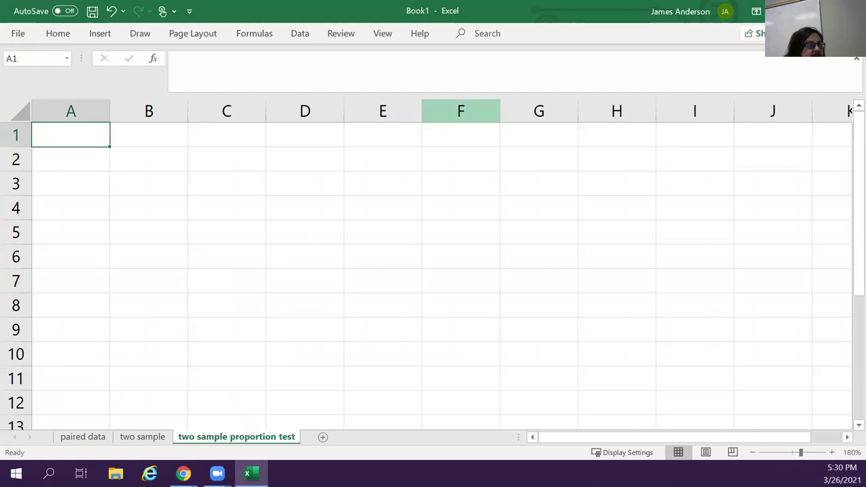
key(alt+Tab)
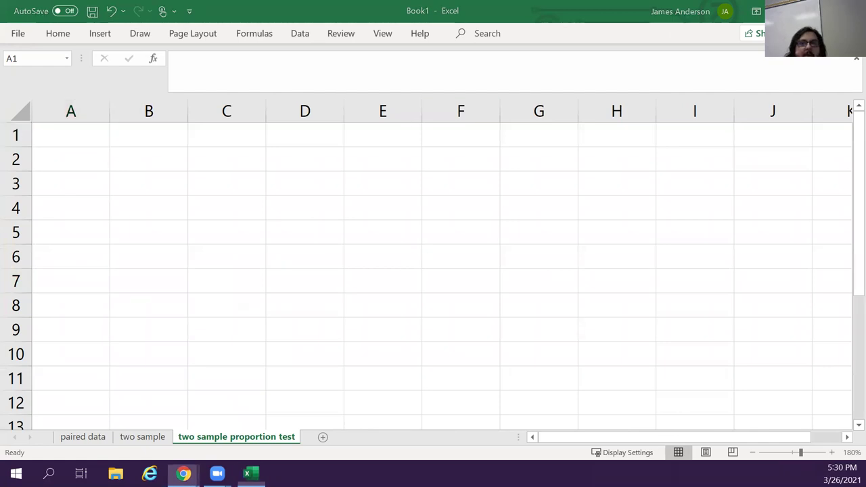
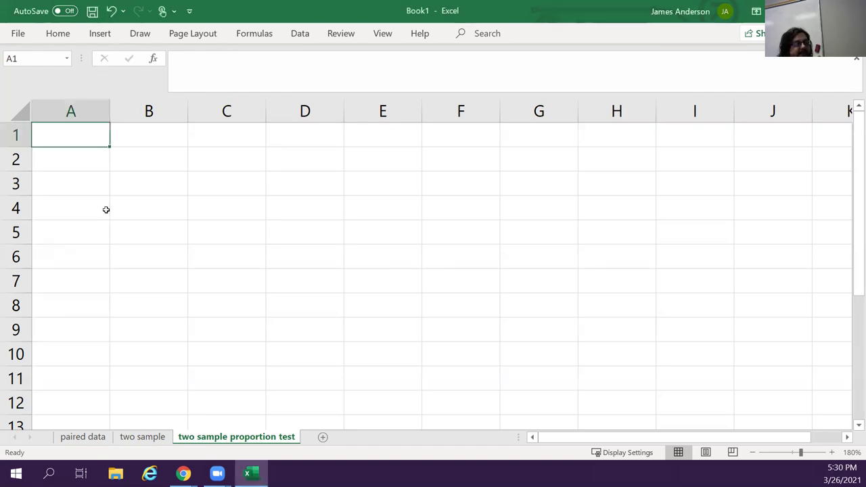
text(phat1)
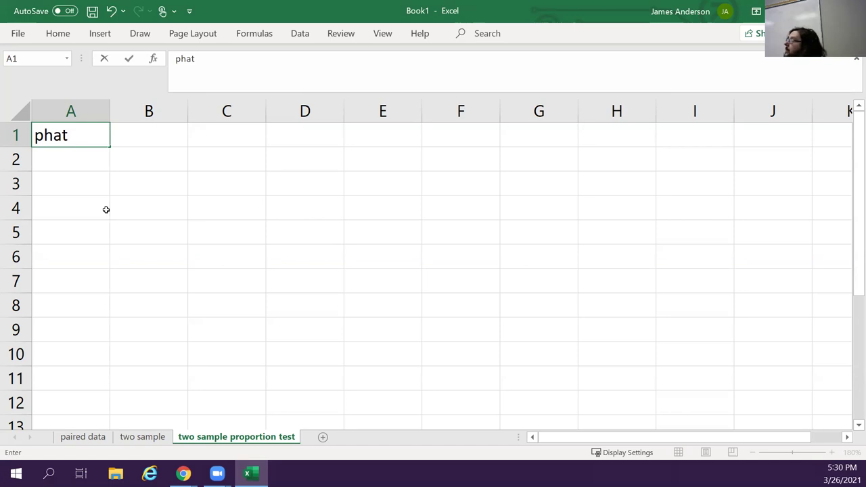
key(Return)
text(phat2)
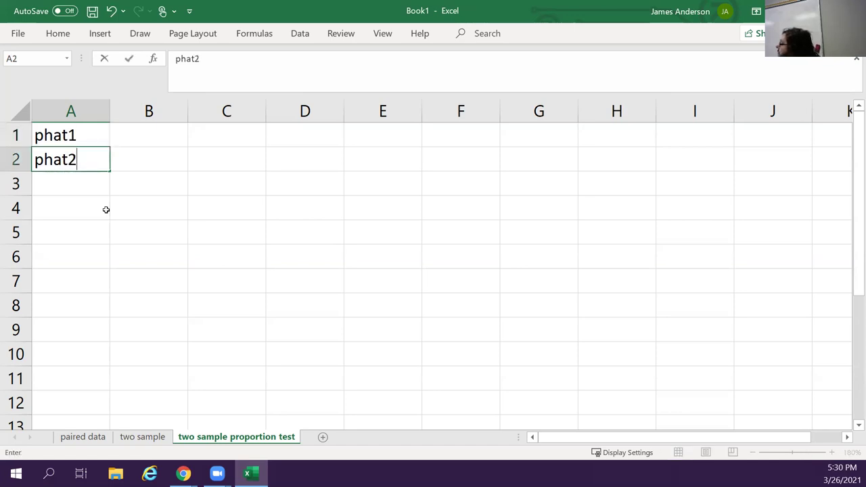
key(Return)
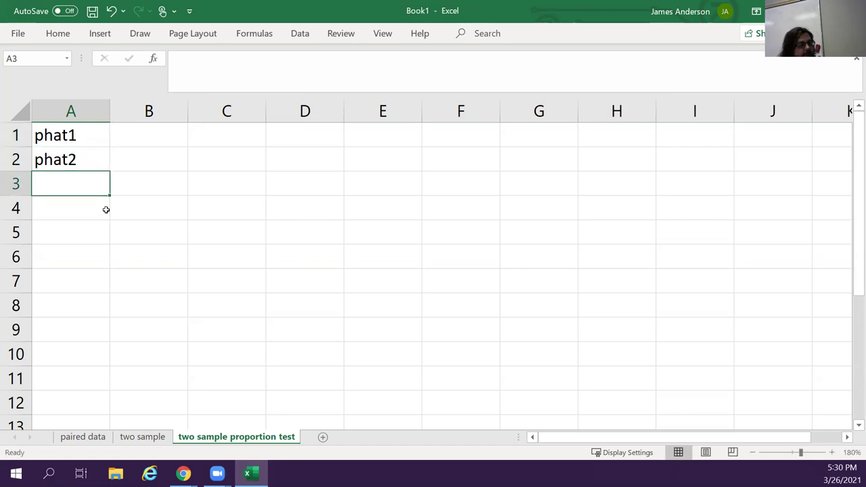
text(p1)
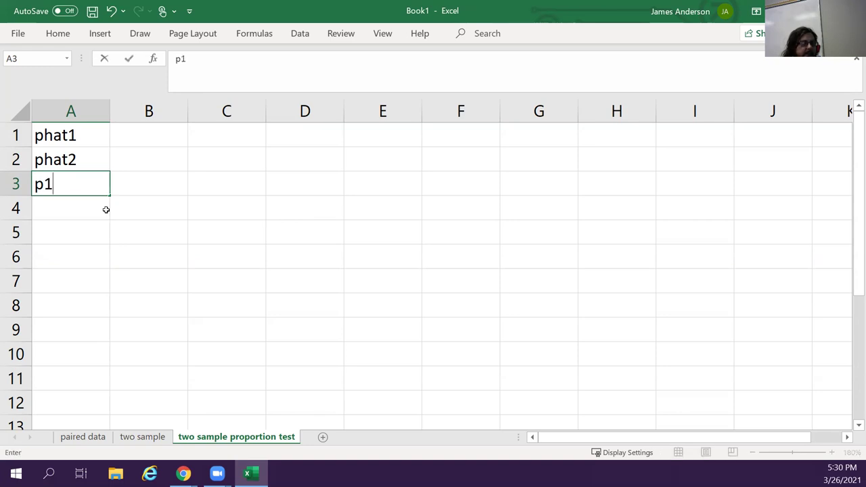
key(Return)
text(p2)
key(Return)
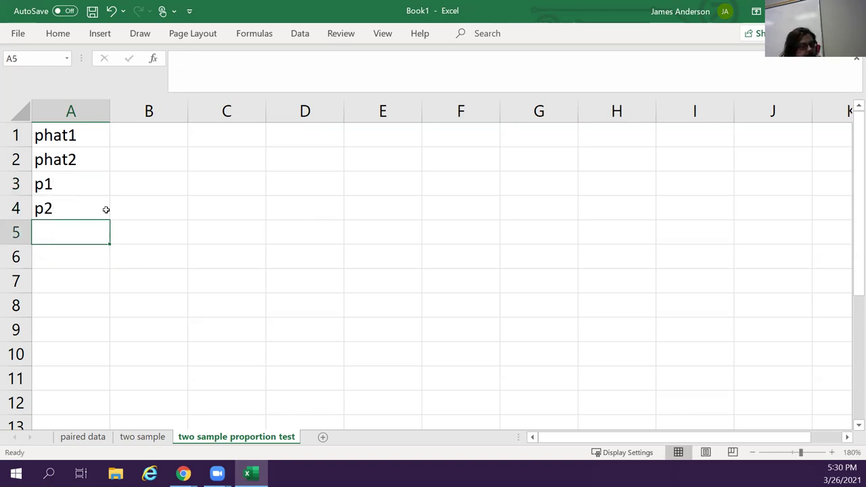
Enter the labels pbar, qbar, n1 and n2 in cells A5 to A8.
text(pbar)
key(Return)
text(qbar)
key(Return)
text(n1)
key(Return)
text(n2)
key(Return)
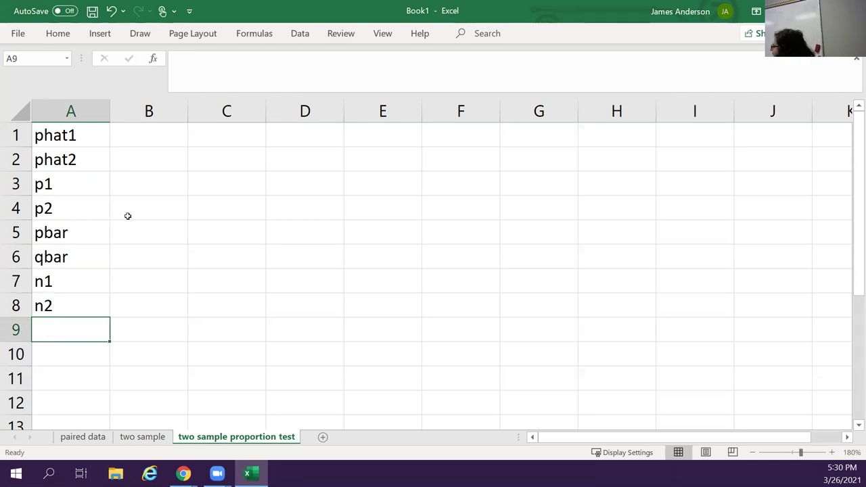
Label A9 as pbar and write its formula note x1+x2/n1+n2 in C9, with the view enlarged to 248%.
click(809, 453)
text(pbar)
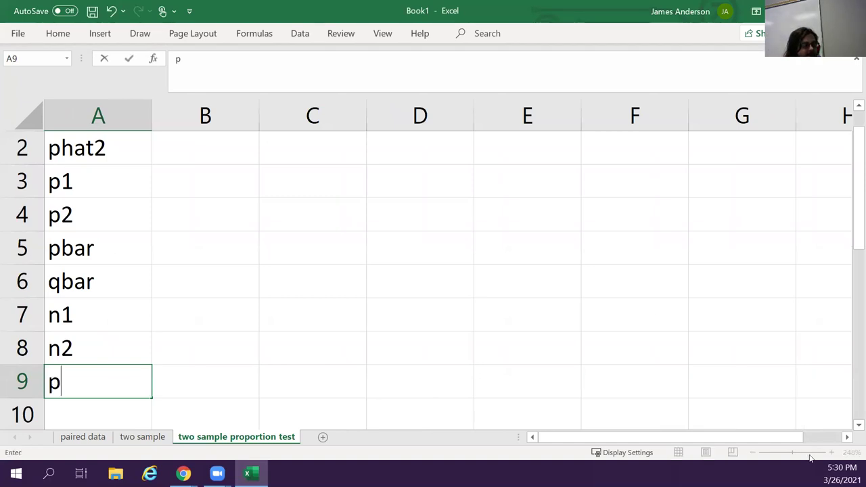
key(Tab)
key(Tab)
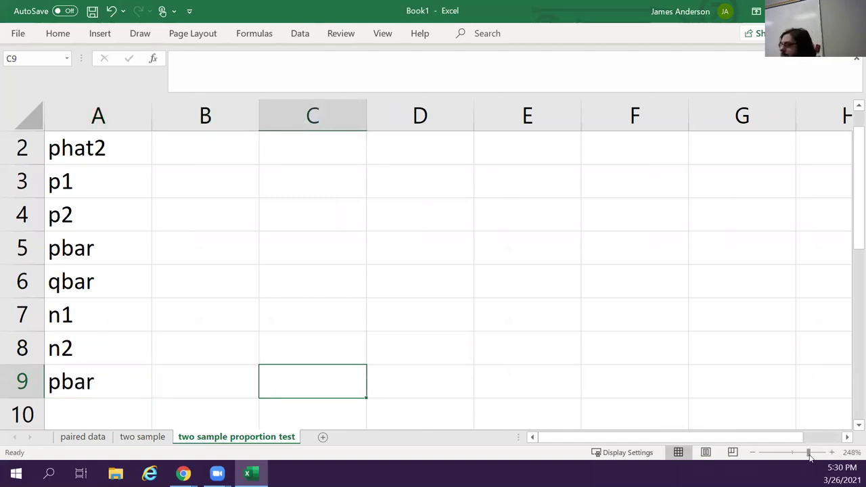
text(x1+)
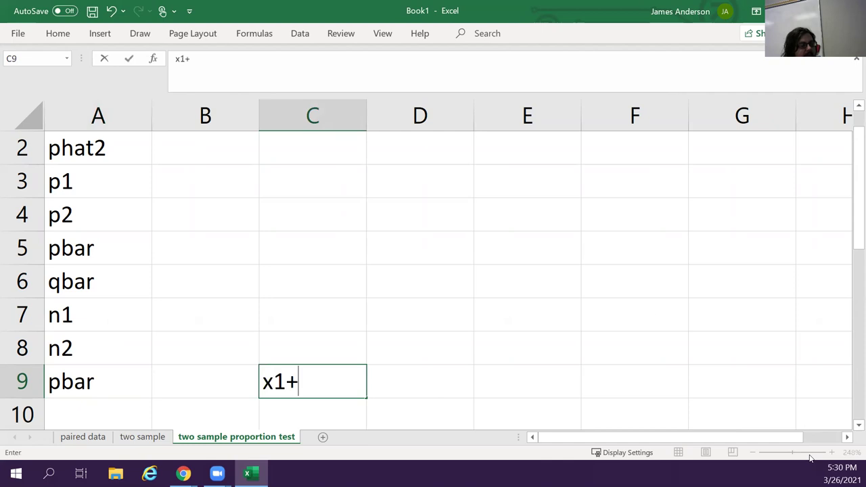
text(x2/n1)
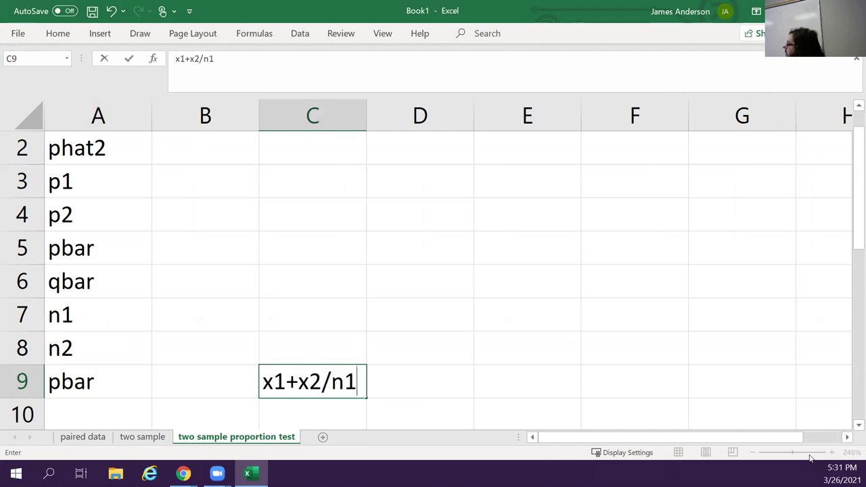
text(+n2)
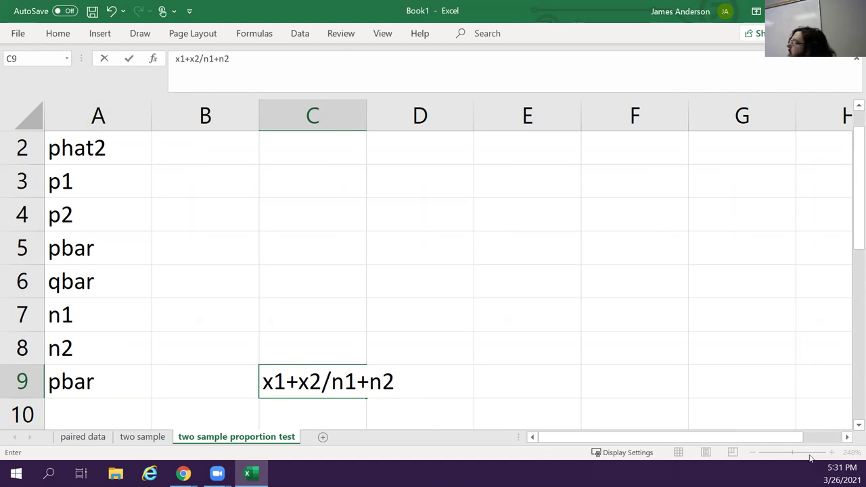
key(Return)
Label A10 as qbar and write the note 1-par in C10.
text(qbar)
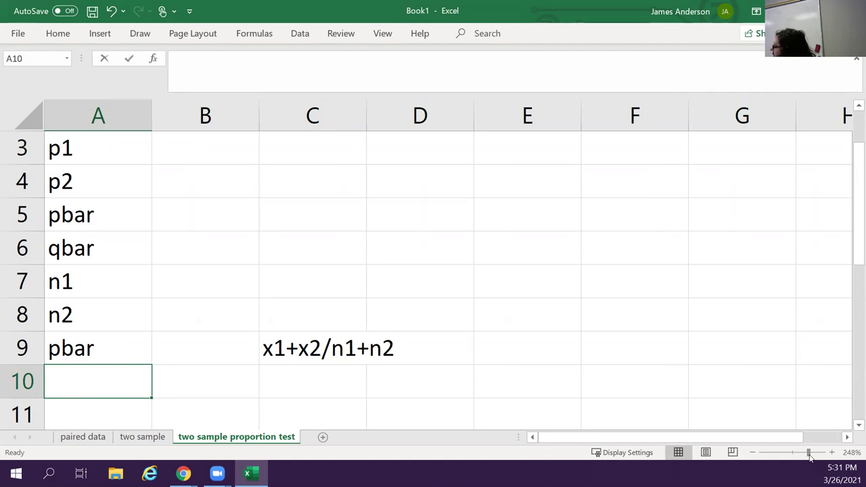
key(Tab)
key(Tab)
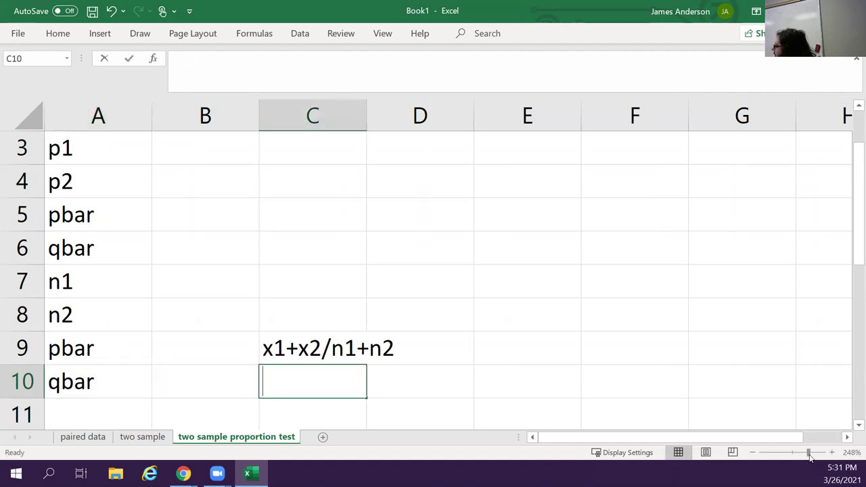
text(1-par)
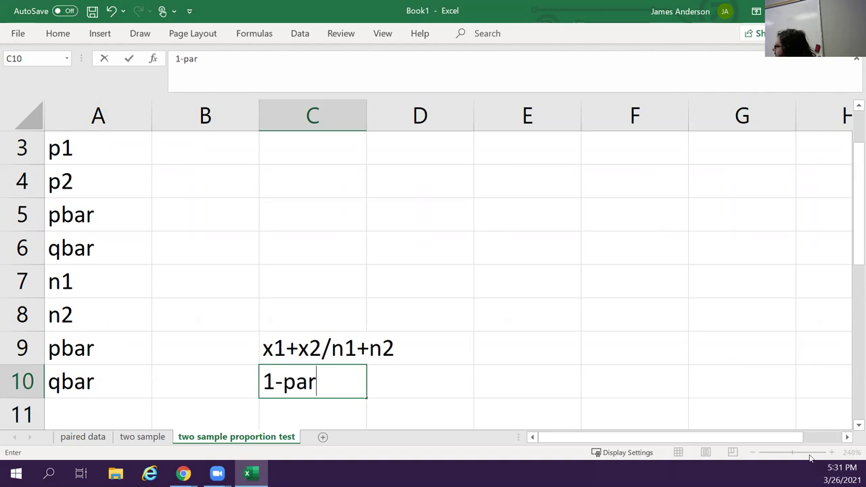
key(Return)
Review the labels entered down column A and the formula notes beside pbar and qbar.
key(Up)
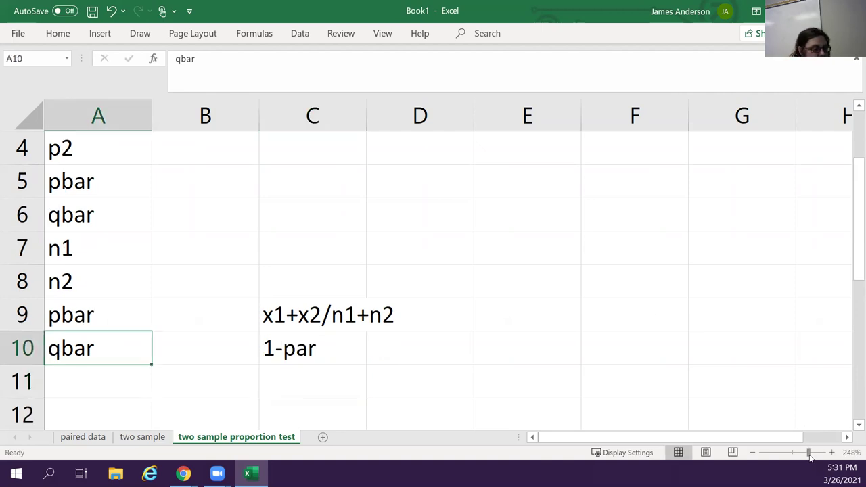
key(Up)
key(Up)
key(Up)
key(Up)
key(Up)
key(Up)
key(Up)
key(Up)
key(Up)
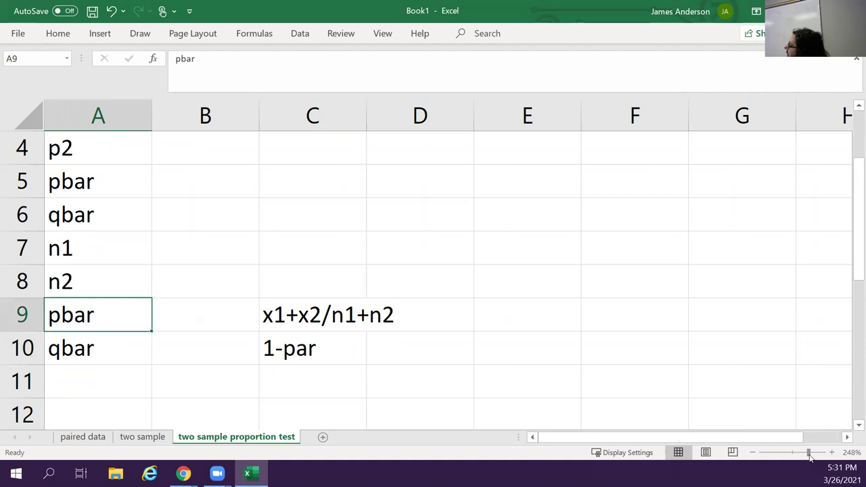
key(Down)
key(Down)
key(Down)
key(Down)
key(Down)
key(Down)
key(Down)
key(Down)
key(Down)
key(Down)
key(Down)
key(Down)
key(Down)
key(Down)
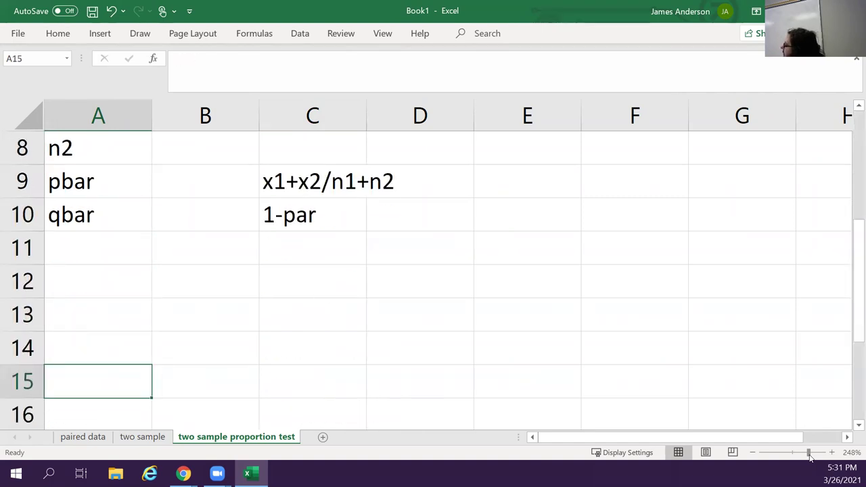
Label cell A11 as z score.
key(Up)
key(Up)
key(Up)
key(Up)
text(z sc)
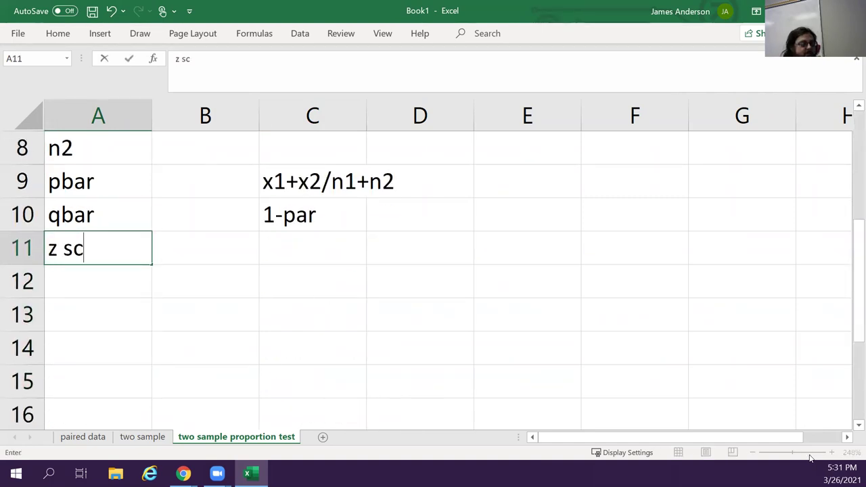
text(ore)
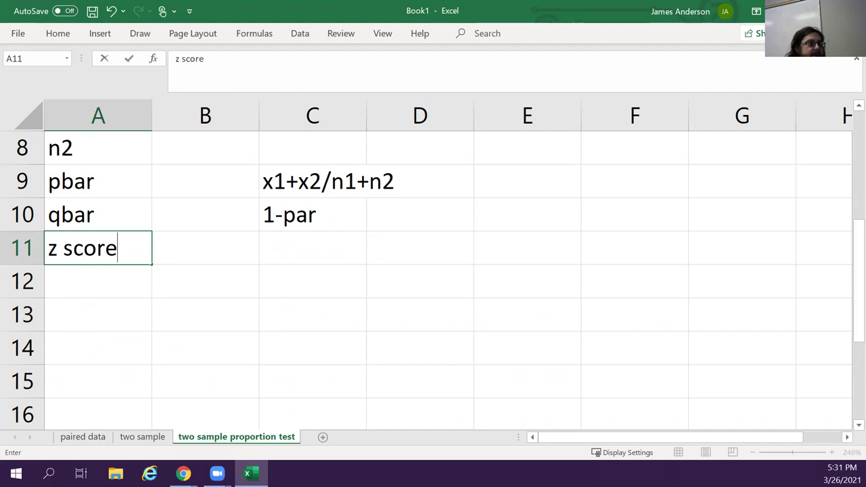
click(183, 474)
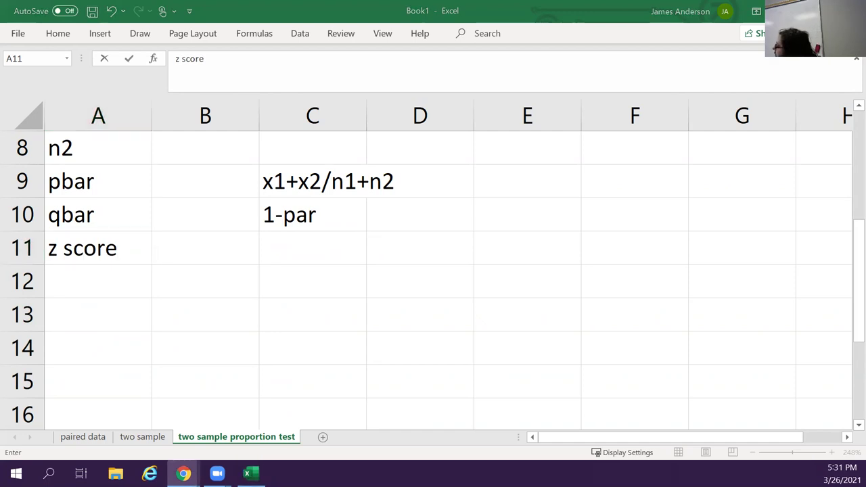
key(alt+Tab)
Review the labels down column A from phat1 to z score for missing inputs.
key(Up)
key(Up)
key(Up)
key(Up)
key(Up)
key(Up)
key(Up)
key(Up)
key(Up)
key(Up)
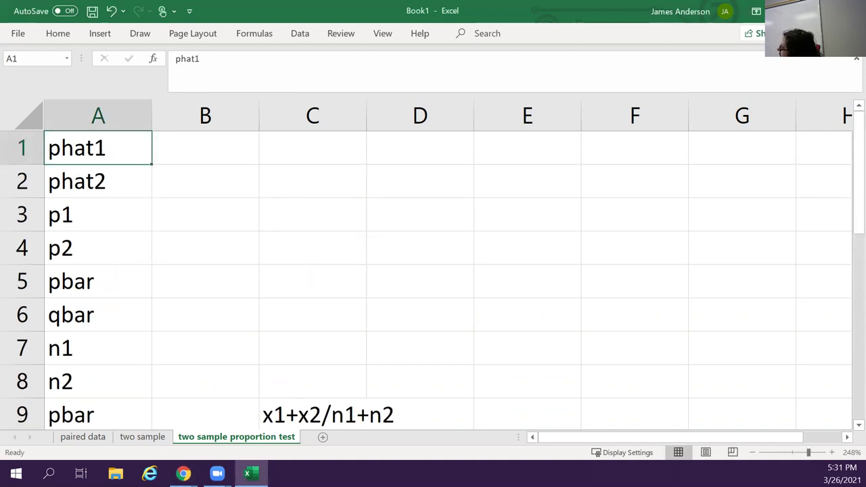
key(Down)
key(Down)
key(Down)
key(Down)
key(Down)
key(Down)
key(Down)
key(Down)
key(Down)
key(Down)
key(Down)
key(Down)
key(Up)
key(Up)
key(Up)
key(Up)
key(Up)
key(Up)
key(Up)
key(Up)
key(Up)
key(Up)
key(Up)
key(Up)
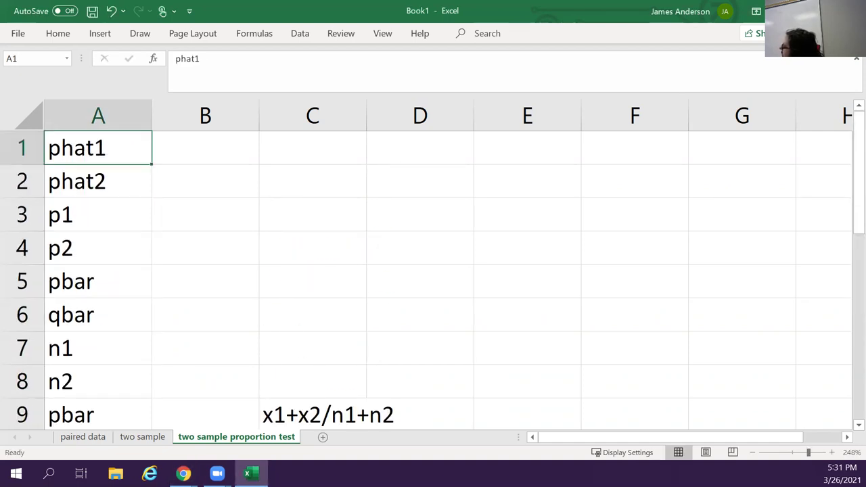
Move the block A1:C11 down two rows so that it starts at A3.
key(ctrl+shift+Down)
key(shift+Right)
key(shift+Right)
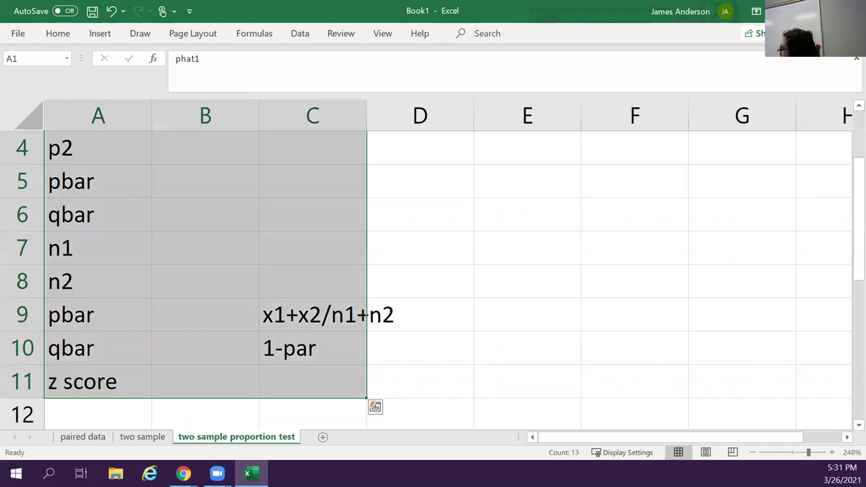
key(ctrl+x)
key(Down)
key(Down)
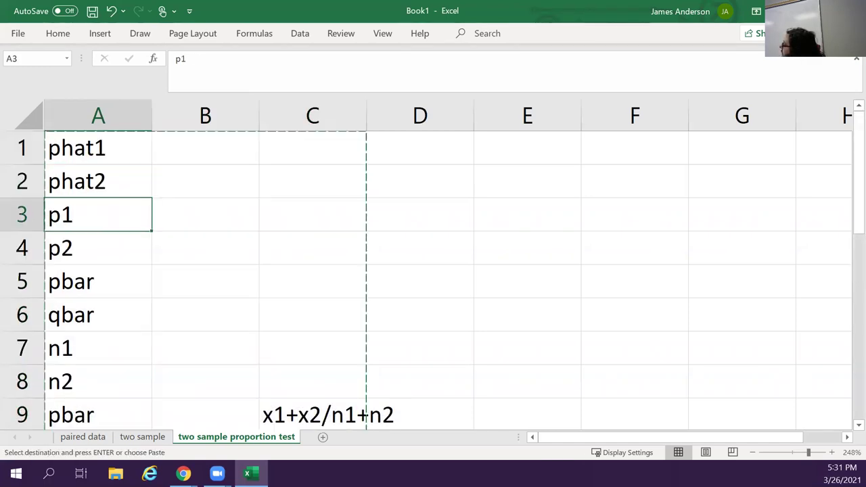
key(Return)
Label A1 as x1 and write the note "successes" in quotation marks in C1.
key(Up)
key(Up)
text(x1)
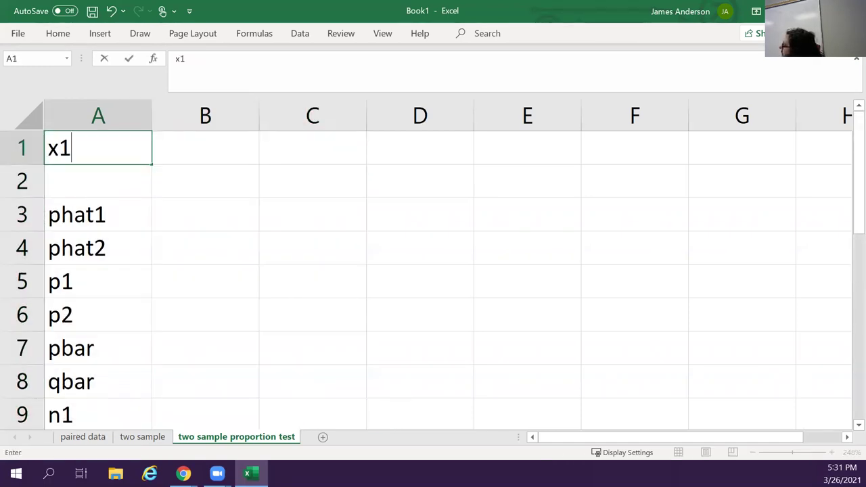
key(Tab)
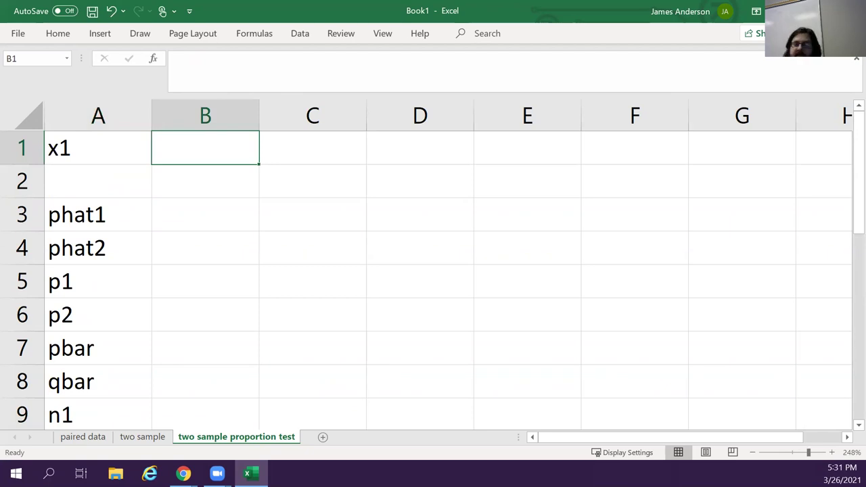
text(succee)
key(BackSpace)
key(BackSpace)
key(BackSpace)
key(BackSpace)
key(BackSpace)
key(BackSpace)
key(Tab)
text("successes")
key(Return)
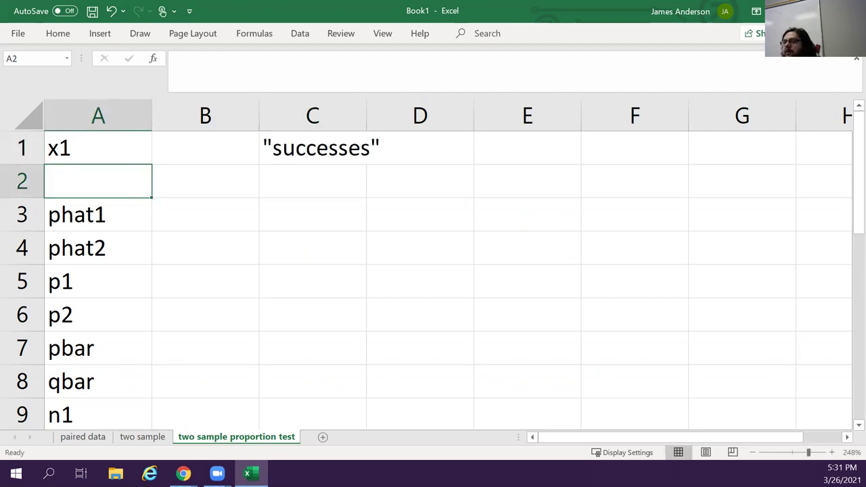
Label A2 as x2 and write the note "successes" in quotation marks in C2.
text(x2)
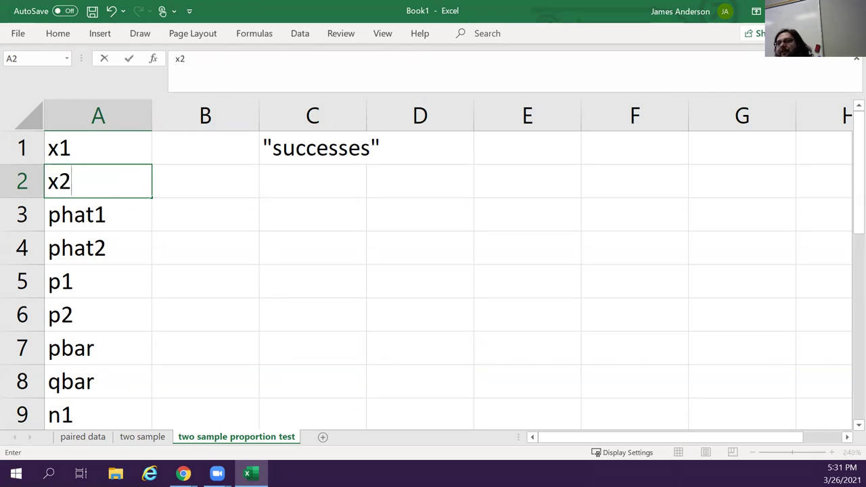
key(Tab)
key(Tab)
text("so)
text(cc)
key(BackSpace)
key(BackSpace)
key(BackSpace)
text(ucce)
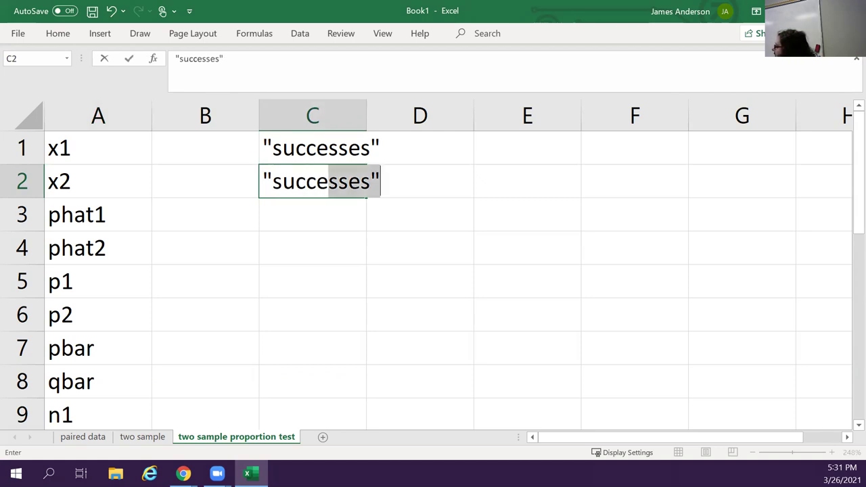
text(sses)
key(Return)
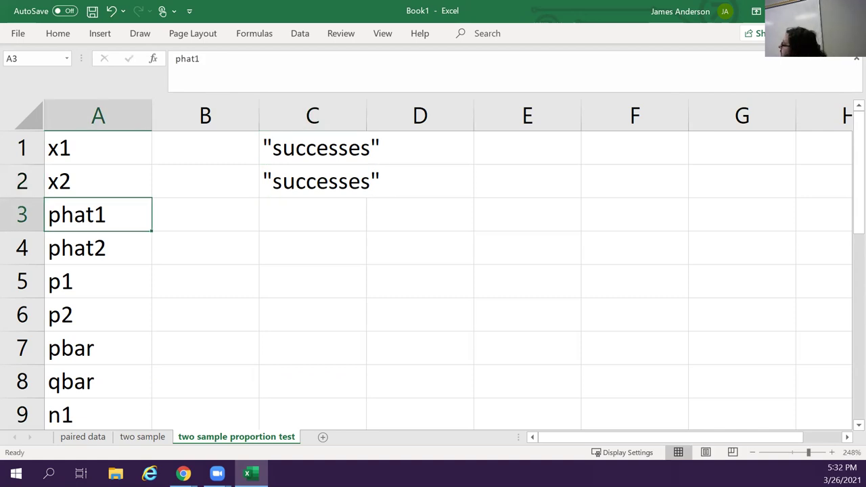
Enter the pbar formula =(B1+B2)/(B9+B10) in B11, beside its x1+x2/n1+n2 note.
key(Right)
key(Down)
key(Down)
key(Left)
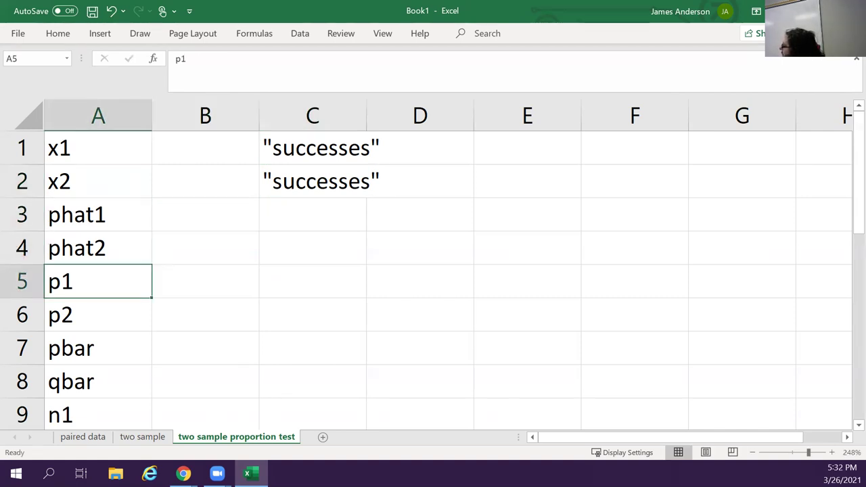
key(Down)
key(Down)
key(Down)
key(Down)
key(Down)
key(Down)
key(Down)
key(Down)
key(Right)
key(Right)
key(Up)
key(Up)
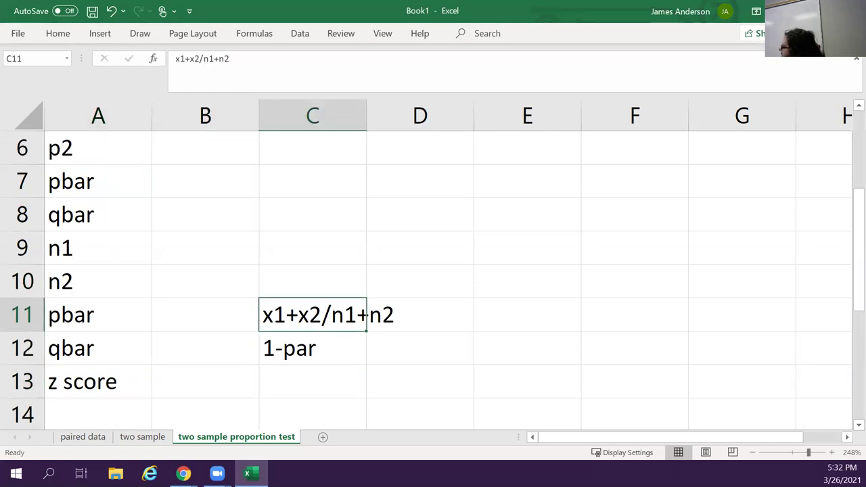
key(Left)
text(=()
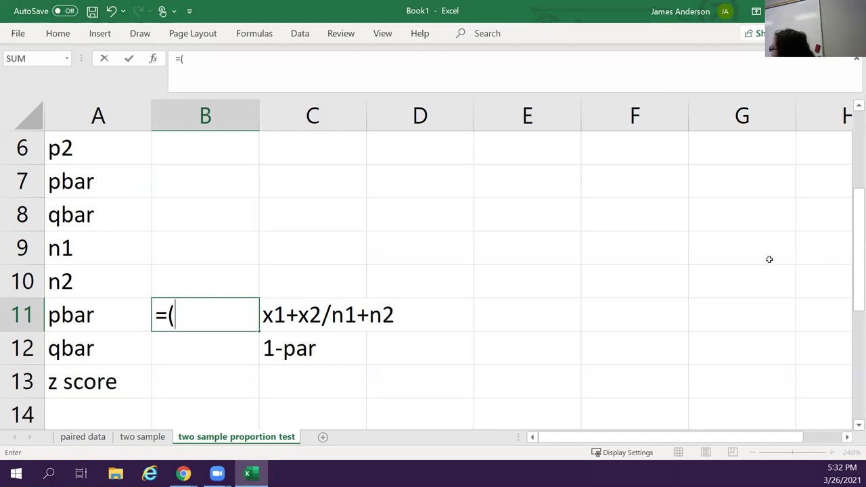
scroll(473, 287, up, 2)
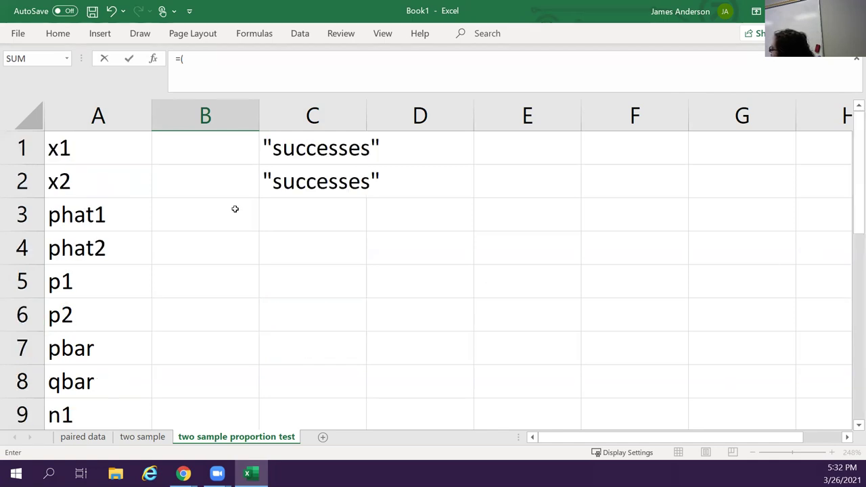
click(170, 140)
text(+)
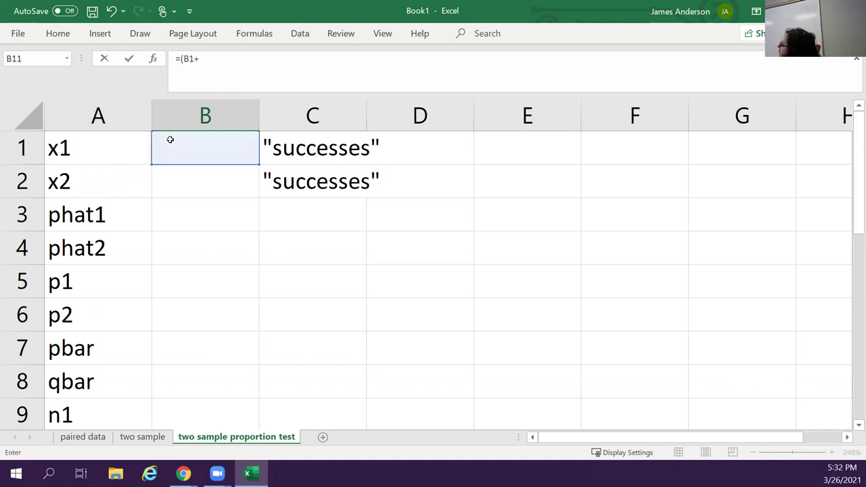
click(188, 180)
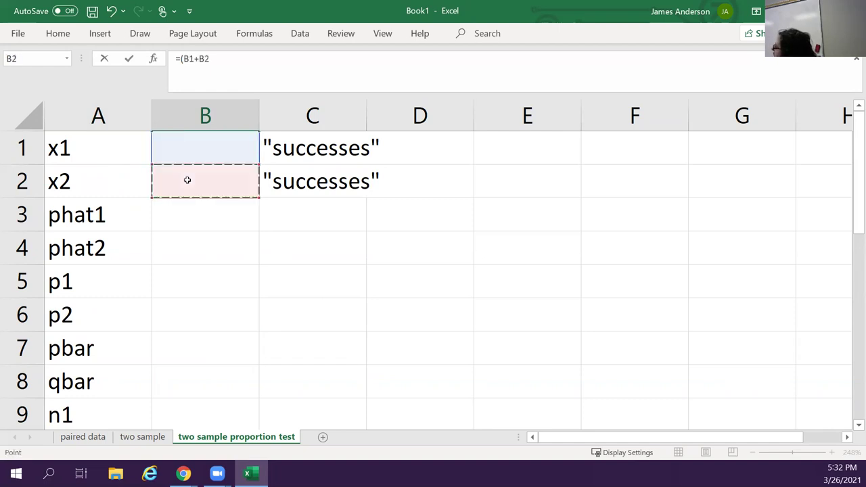
text()/()
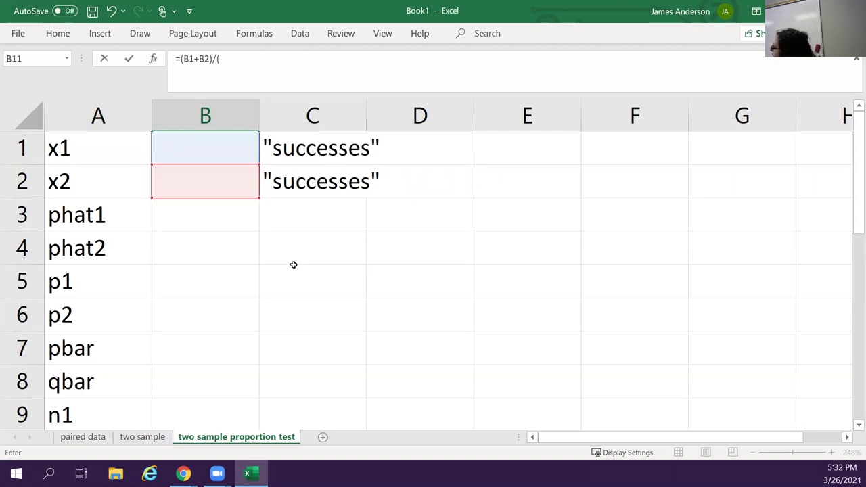
scroll(293, 265, down, 1)
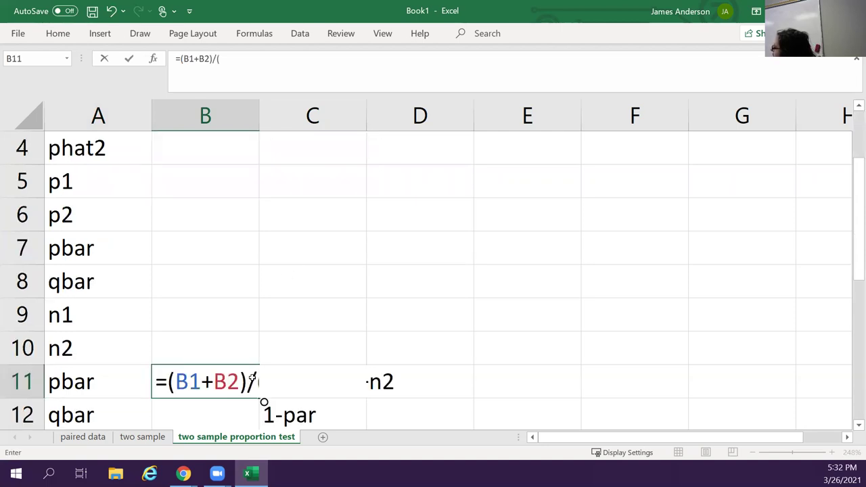
click(181, 316)
text(+)
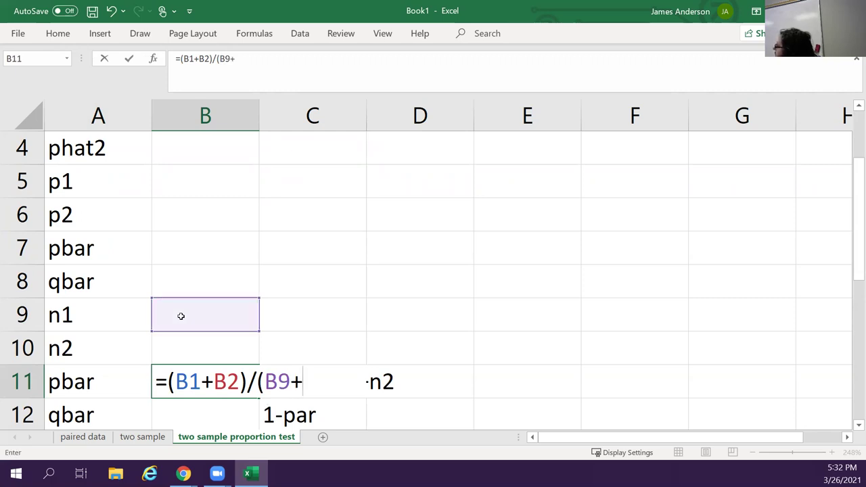
click(166, 351)
text())
key(Return)
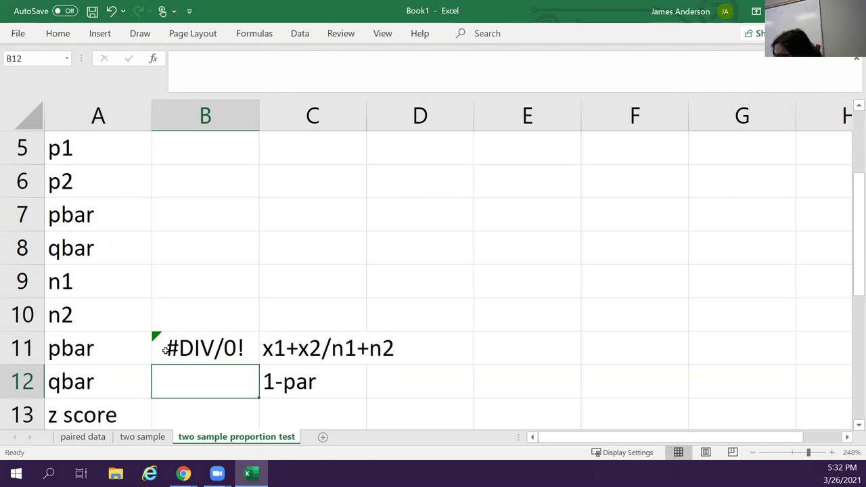
Enter the qbar formula =1-B11 in B12.
text(=1-)
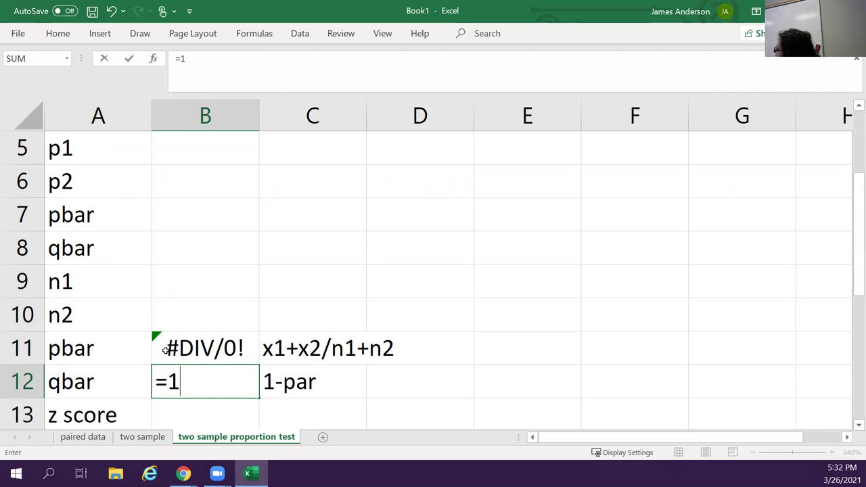
click(165, 350)
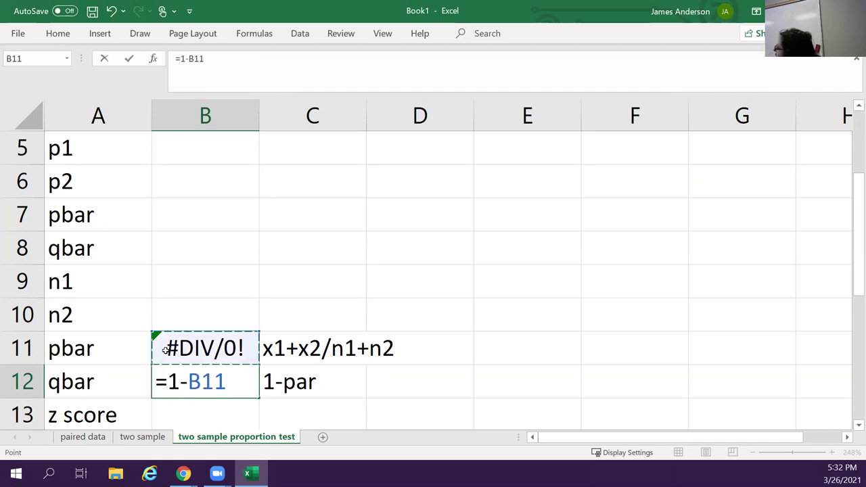
key(Return)
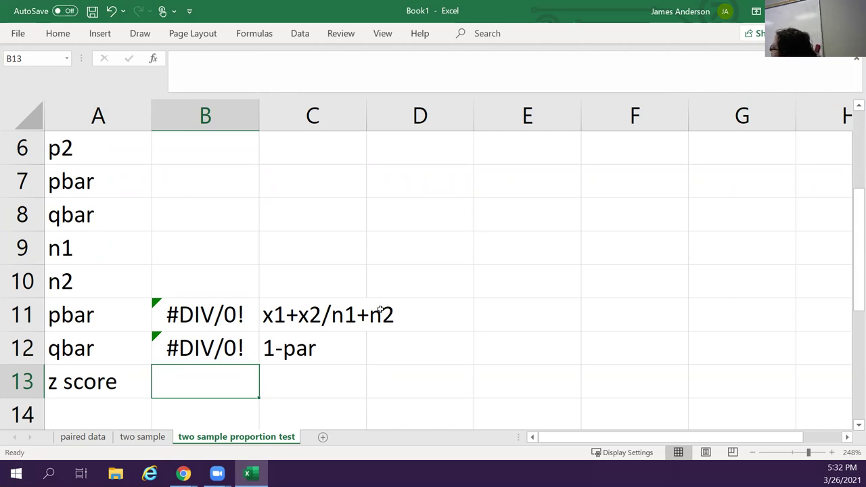
Enter 0 beside the upper pbar and qbar labels in B7 and B8.
click(133, 172)
click(171, 183)
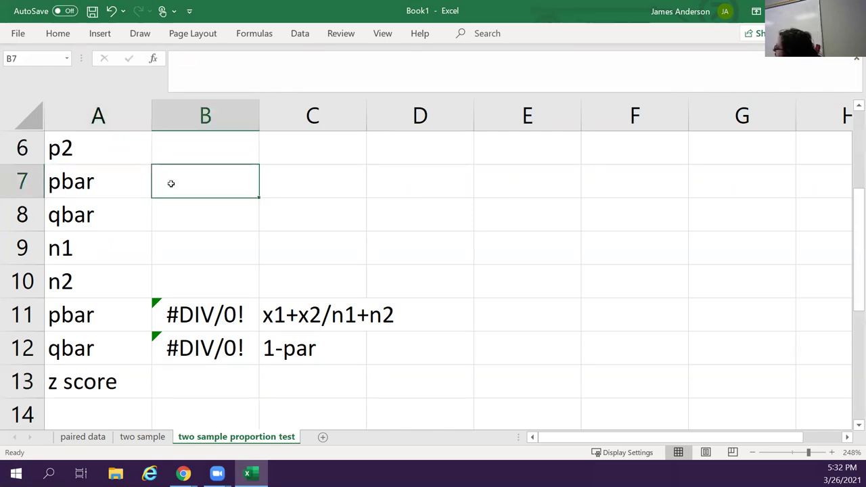
text(0)
key(Return)
text(0)
key(Return)
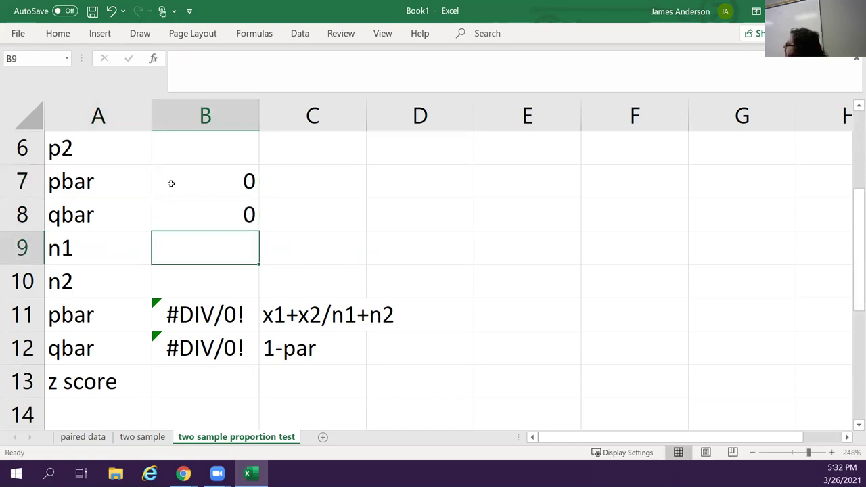
Check column B from the upper pbar entry in B7 down to the lower qbar formula in B12.
click(171, 183)
key(Down)
key(Down)
key(Down)
key(Down)
key(Down)
key(Down)
key(Up)
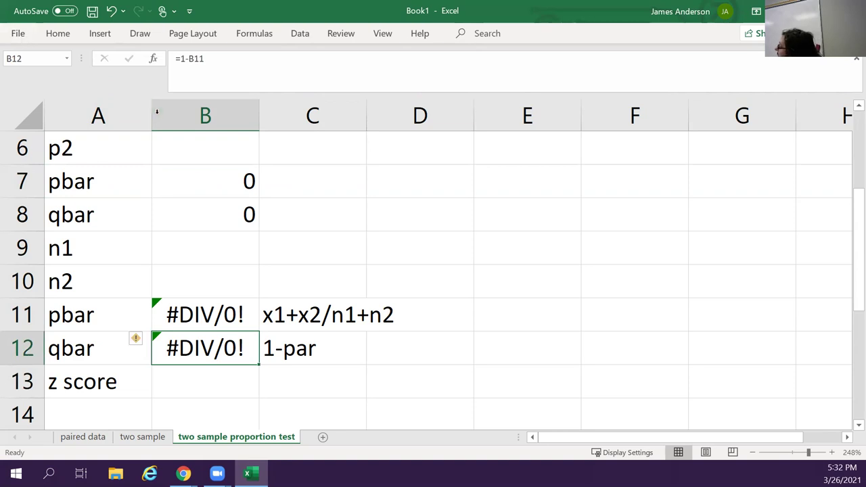
Delete rows 7 and 8, which hold the duplicate pbar and qbar entries.
click(34, 187)
right_click(23, 214)
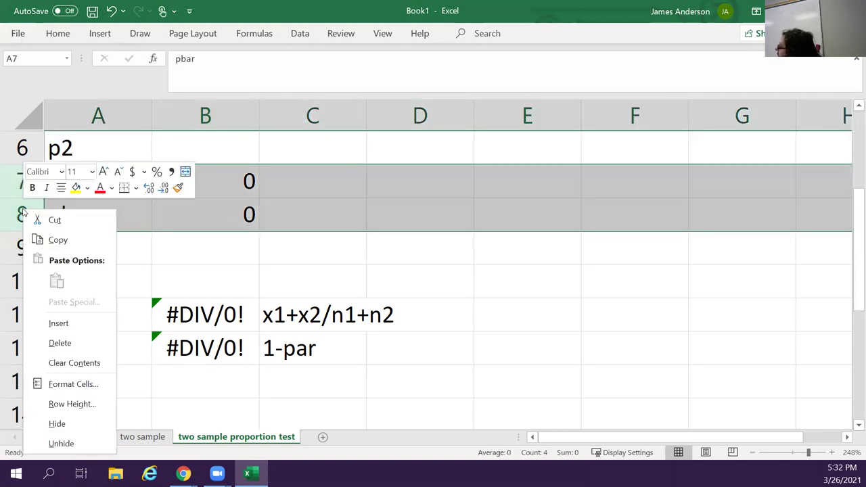
click(52, 342)
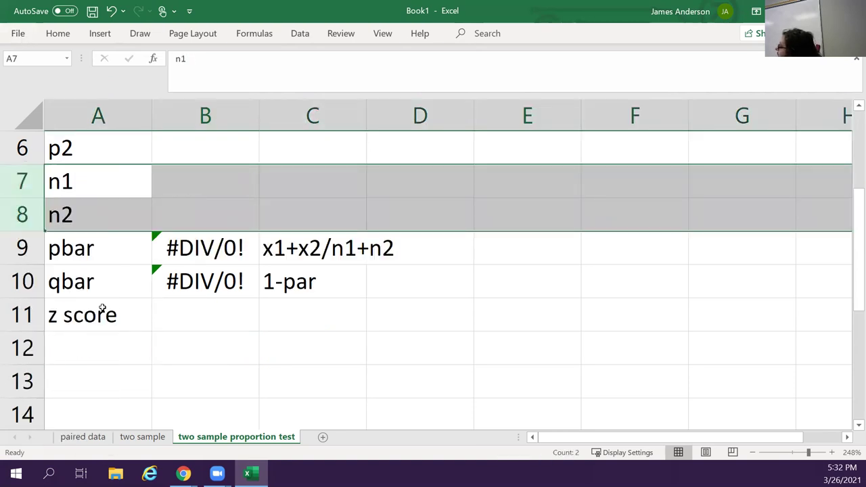
Start the z score formula in B11 with the numerator (B3-B4), the phat difference, followed by a division and an opening parenthesis.
click(206, 318)
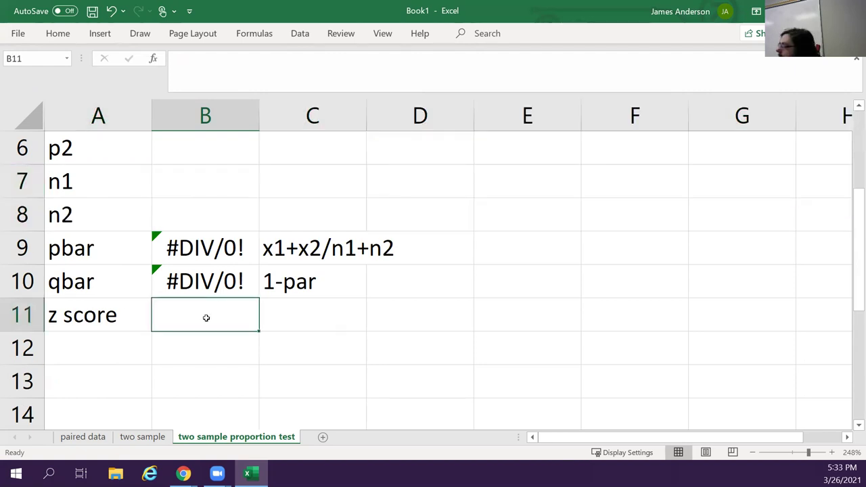
text(=()
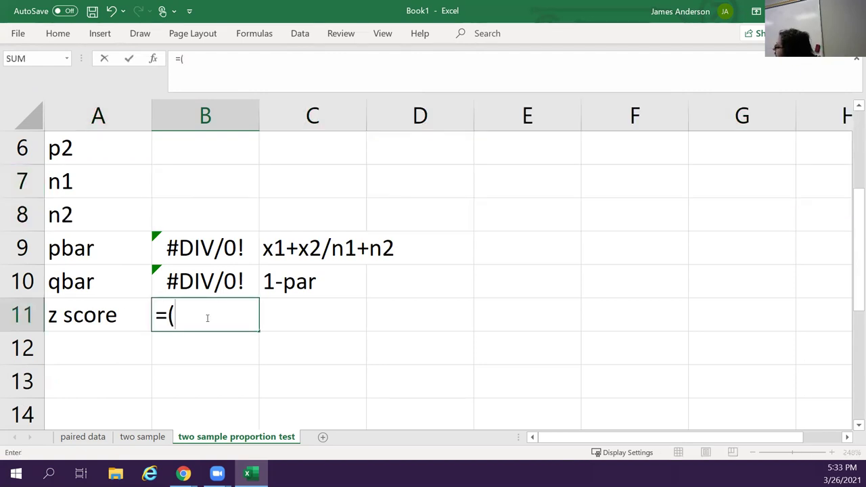
scroll(207, 318, up, 2)
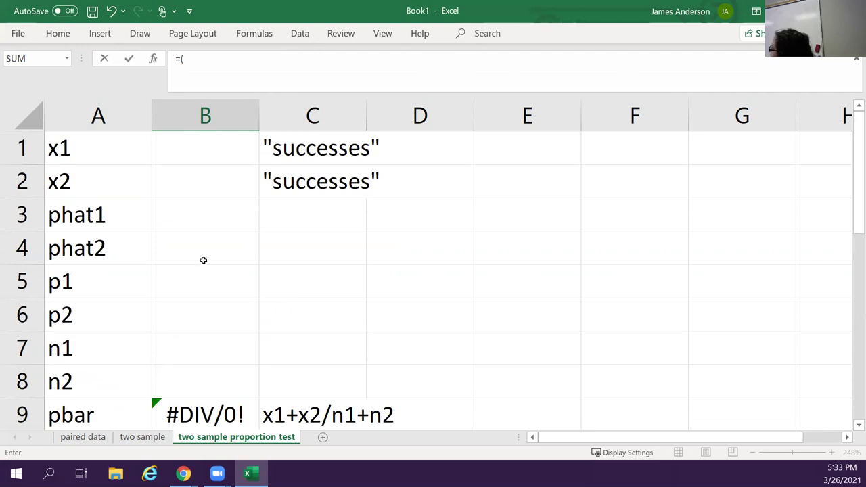
click(202, 219)
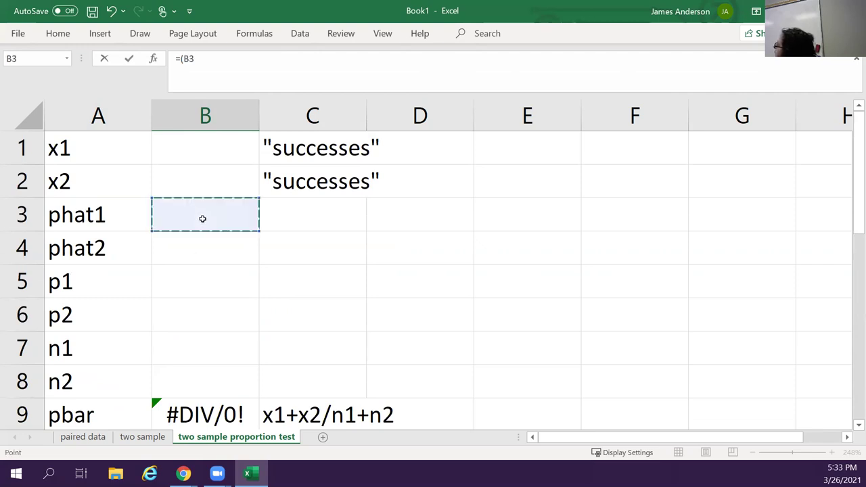
text(-)
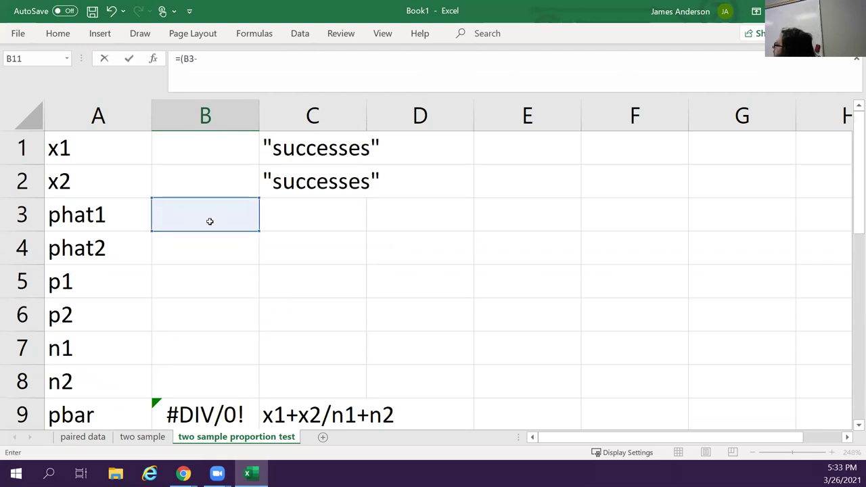
click(208, 246)
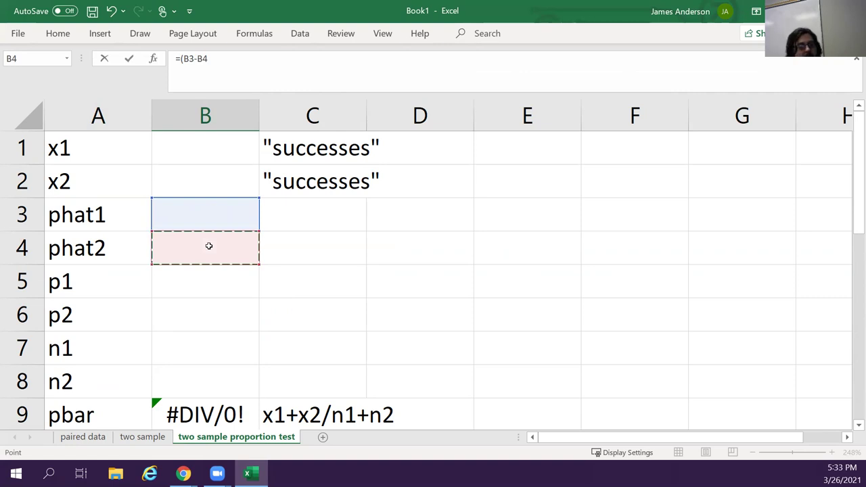
text()/()
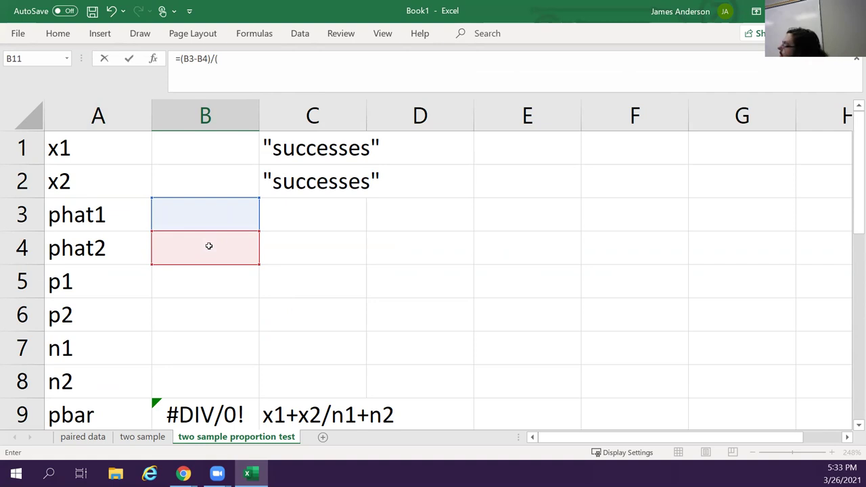
Extend the z score formula's divisor with SQRT((B9*B10/B7)+, using pbar, qbar and n1 for the first term.
scroll(208, 246, down, 4)
scroll(224, 257, up, 2)
text((sqrt)
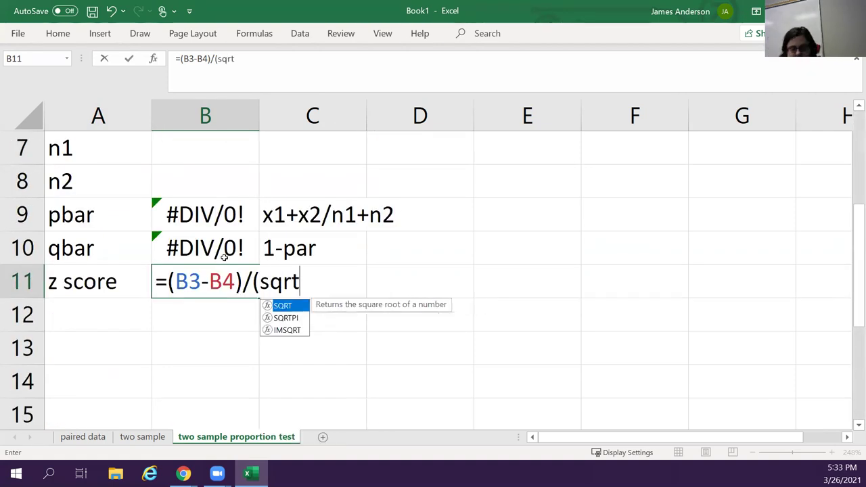
text((()
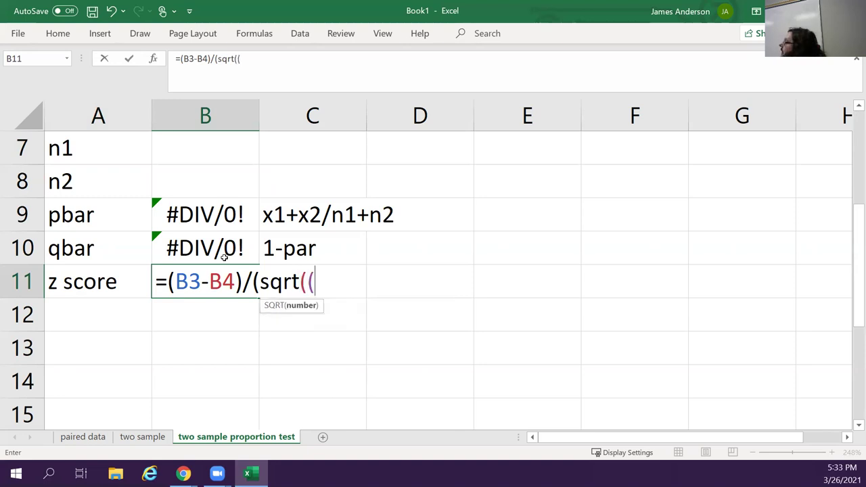
click(212, 216)
text(*)
click(202, 247)
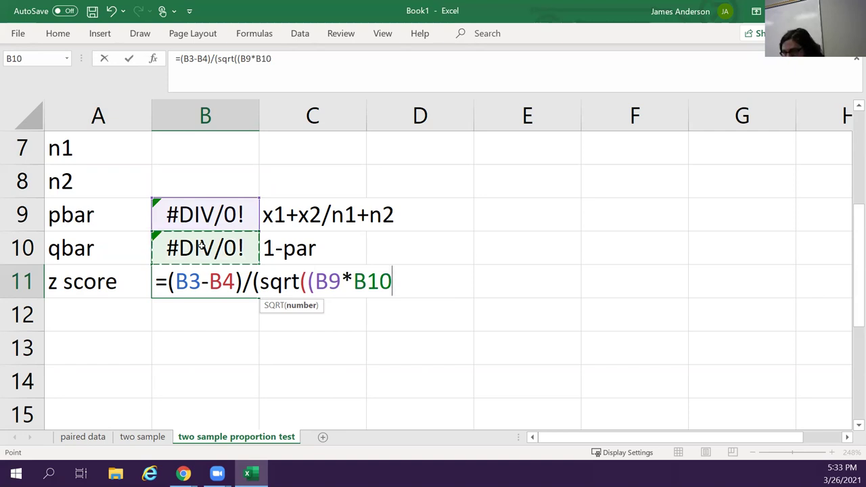
text())
key(BackSpace)
text(/)
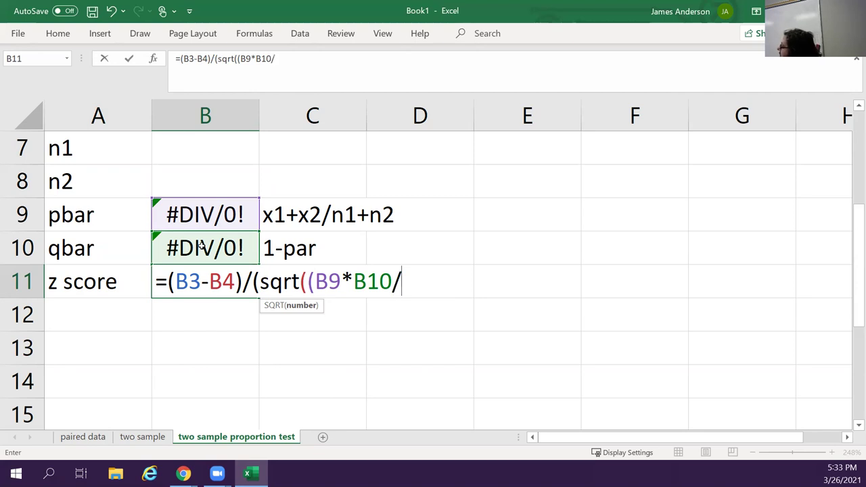
click(207, 151)
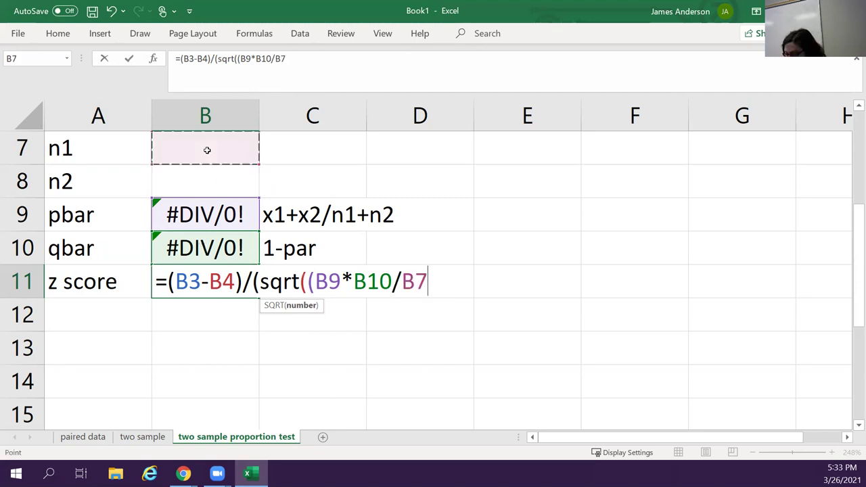
text()+()
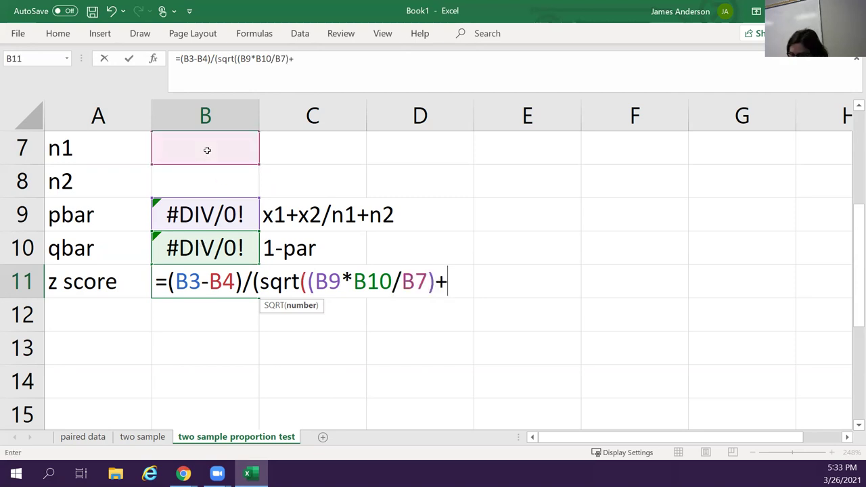
Add the second term (B9*B10/B8) and complete the B11 formula as =(B3-B4)/(SQRT((B9*B10/B7)+(B9*B10/B8))).
click(232, 217)
text(*)
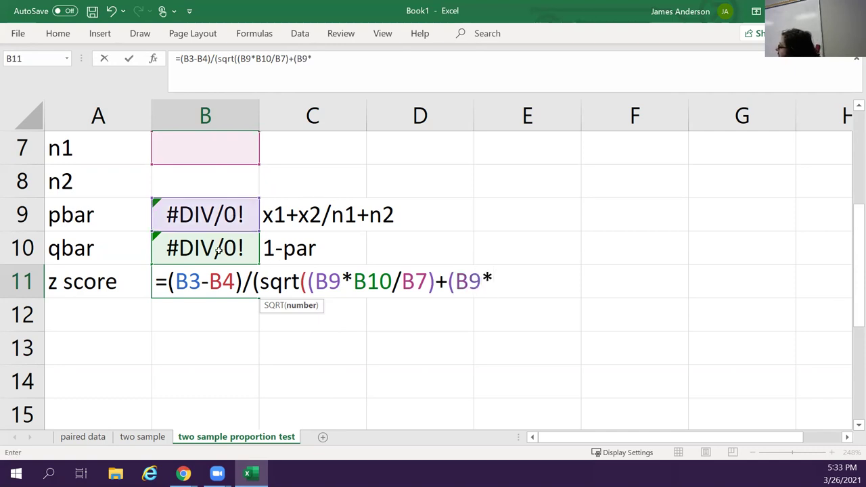
click(219, 250)
text())
key(BackSpace)
text(/)
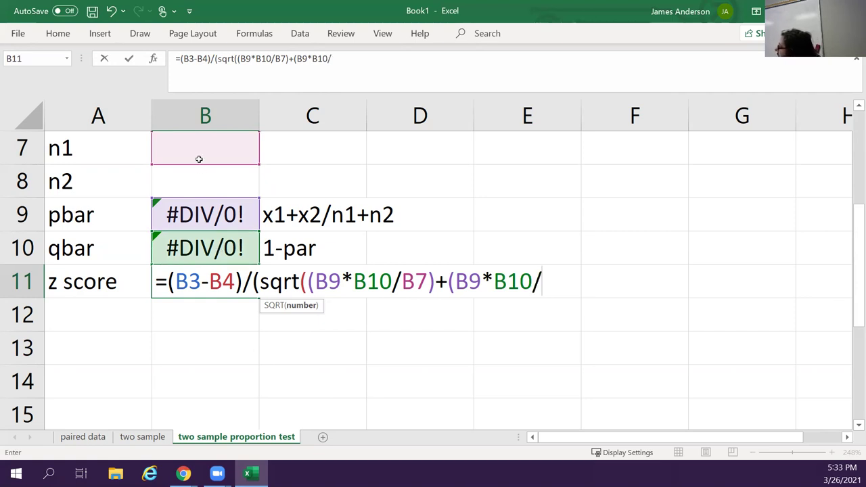
click(196, 180)
text()))
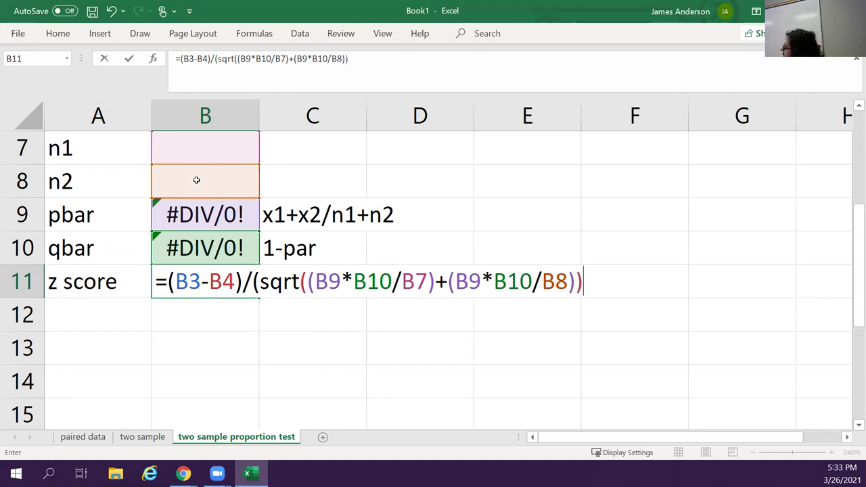
key(Return)
key(Return)
Enter the phat1 formula =B1/B7 in B3, dividing x1 by n1.
key(Up)
key(Up)
key(Up)
key(Up)
key(Up)
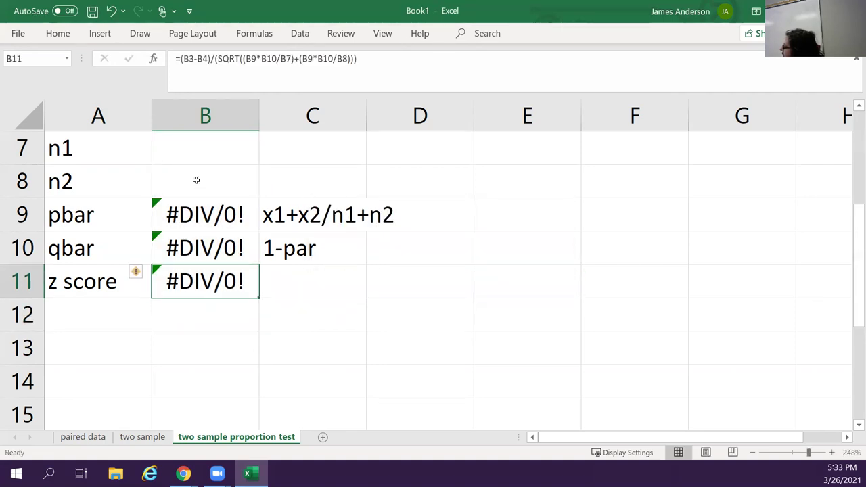
key(Up)
key(Up)
key(Up)
key(Up)
key(Up)
key(Up)
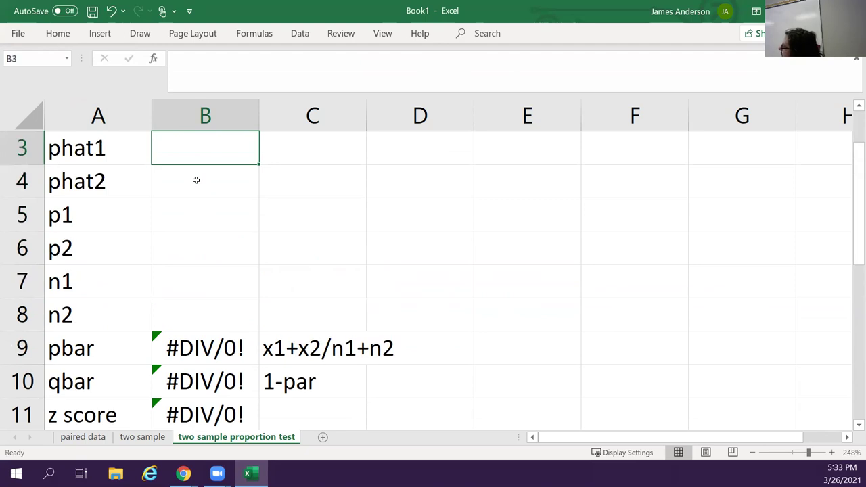
key(Down)
key(Down)
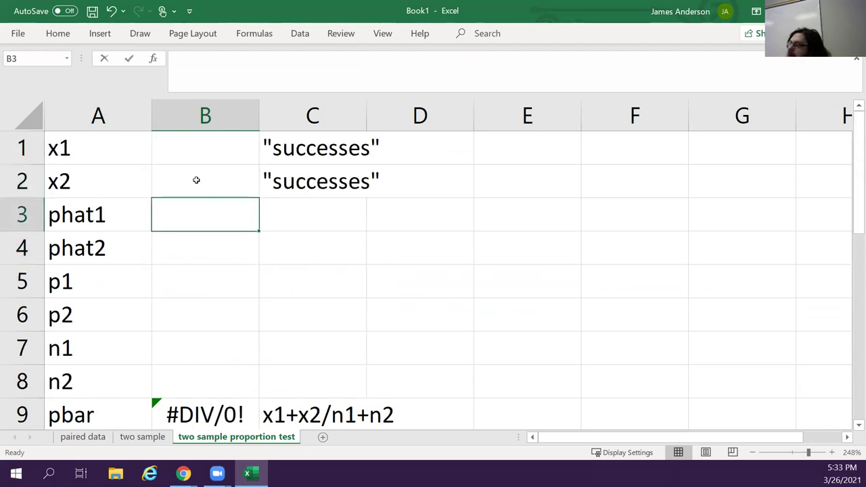
text(=)
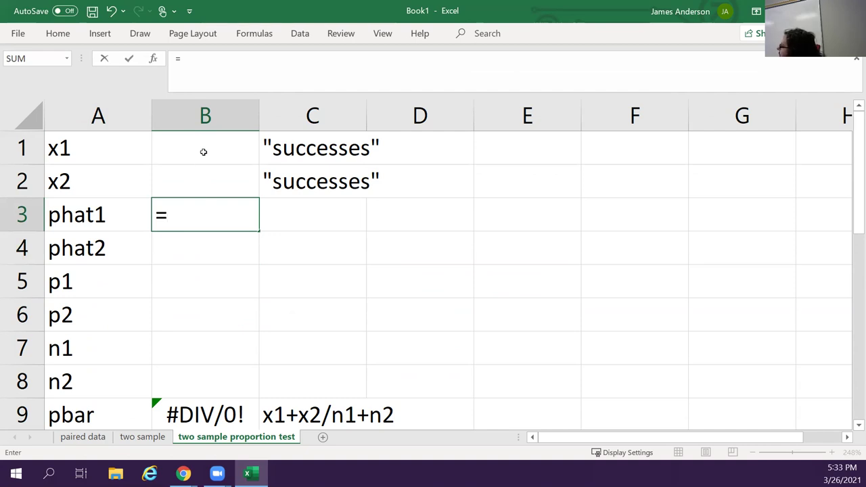
click(203, 153)
text(/)
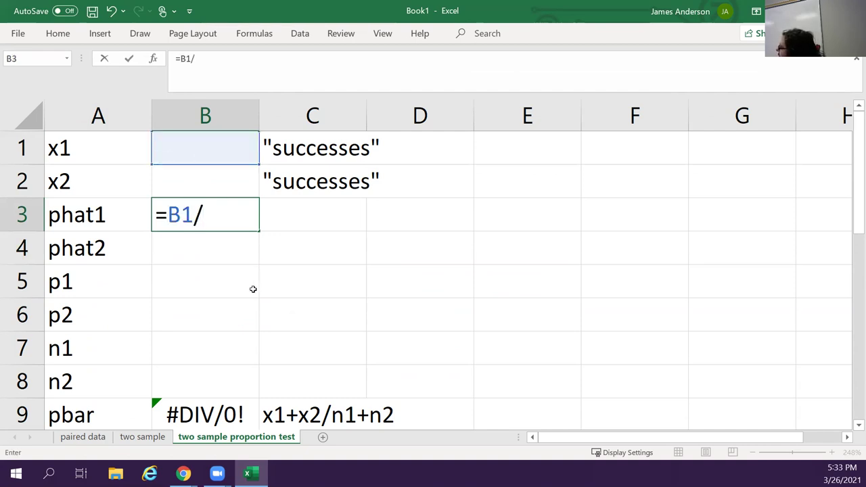
click(237, 346)
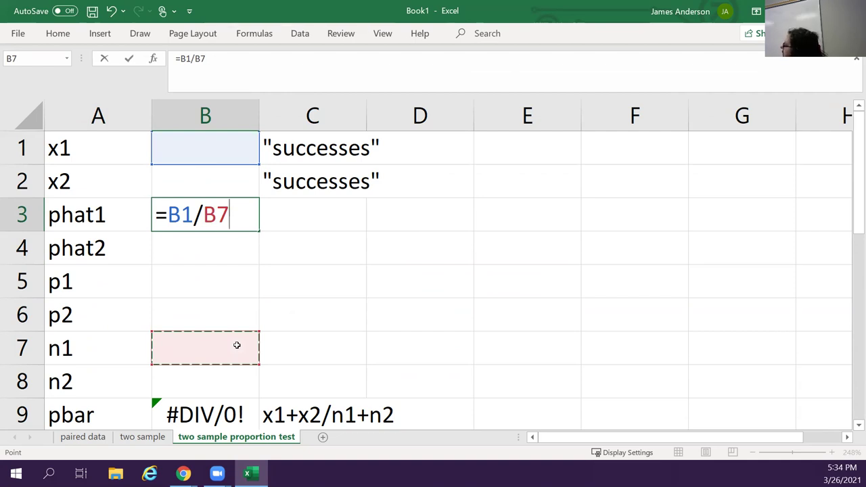
key(Return)
Enter the phat2 formula =B2/B8 in B4, dividing x2 by n2.
text(=)
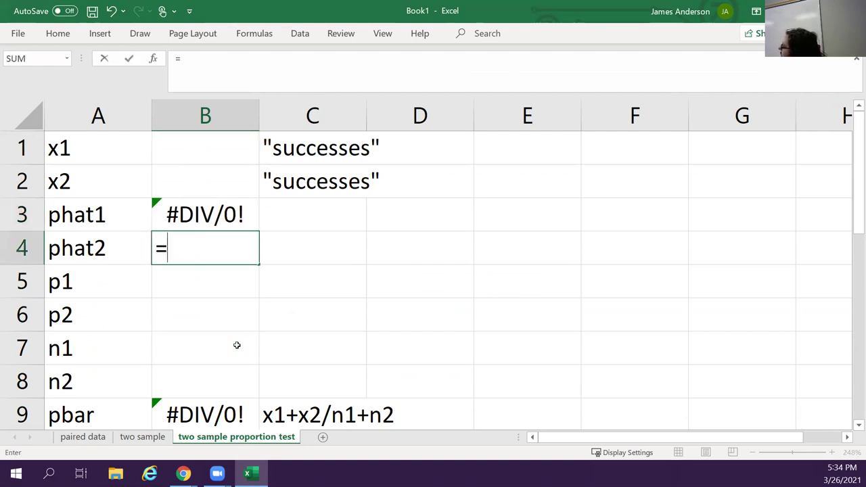
click(183, 171)
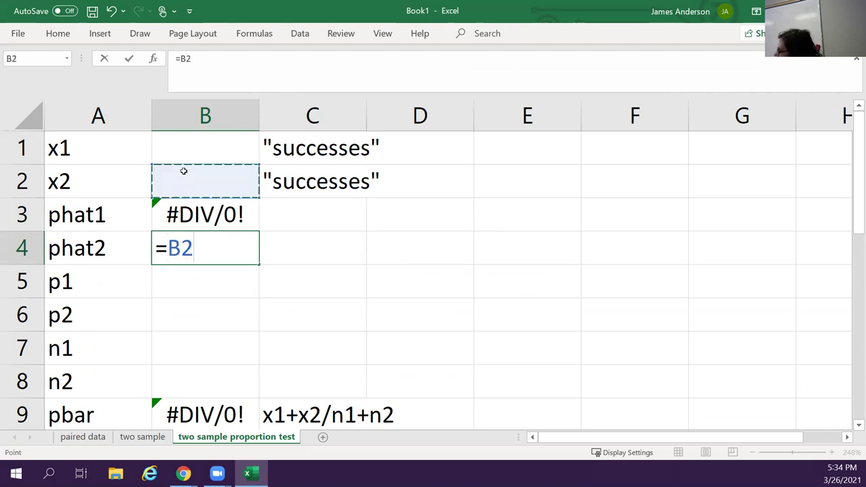
text(/)
click(209, 379)
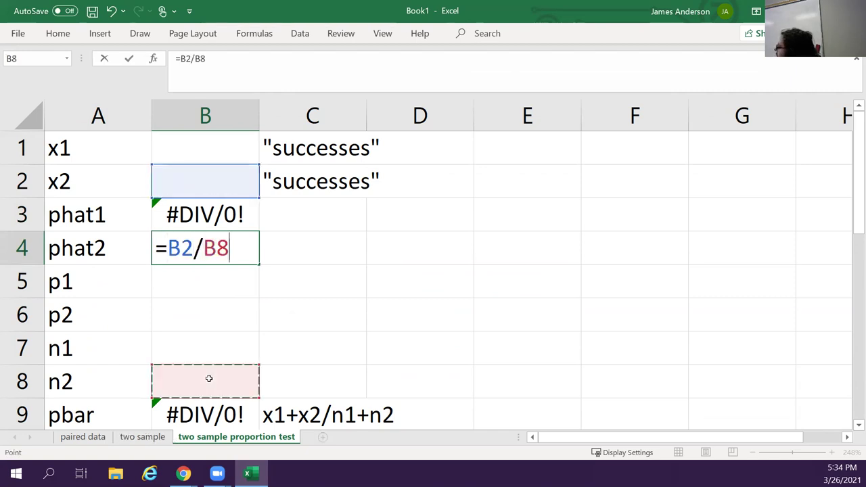
key(Return)
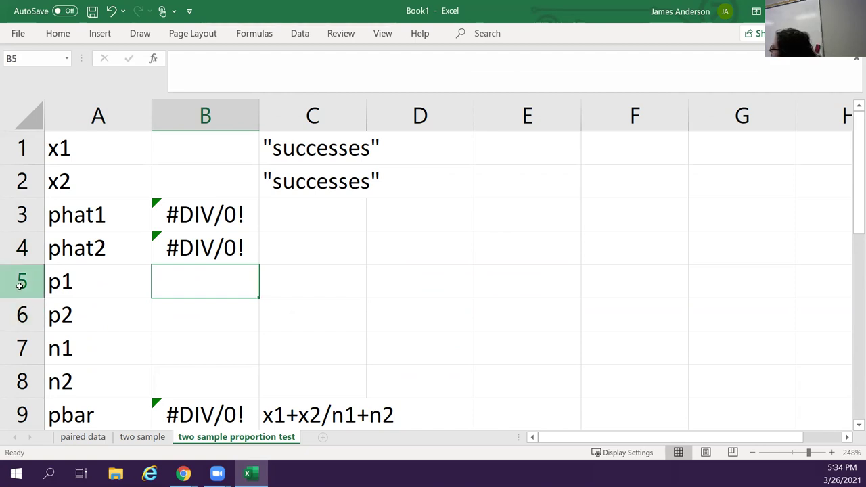
Delete rows 5 and 6, which hold the p1 and p2 labels.
drag(20, 285, 22, 313)
right_click(22, 313)
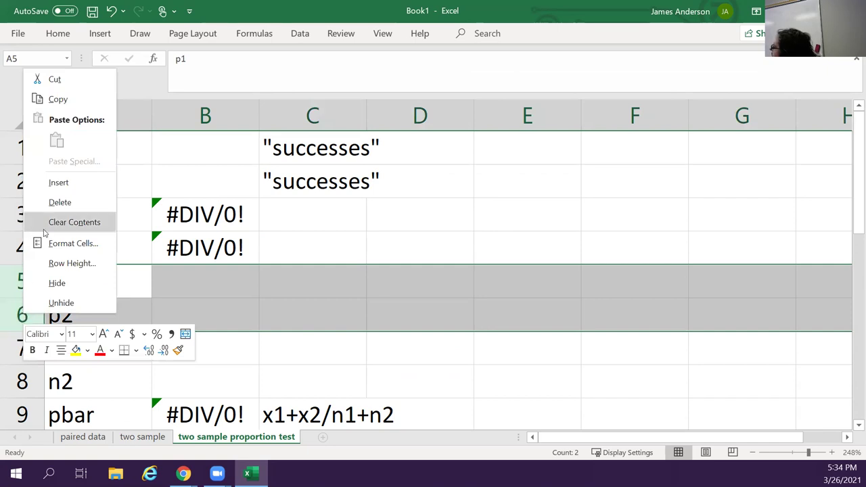
click(51, 203)
Enter the sample sizes: 149 for n1 in B5 and 145 for n2 in B6.
click(183, 278)
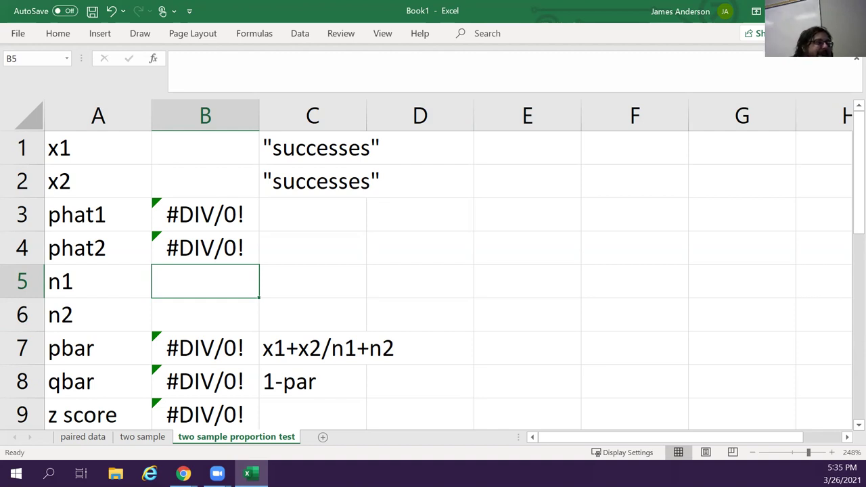
text(149)
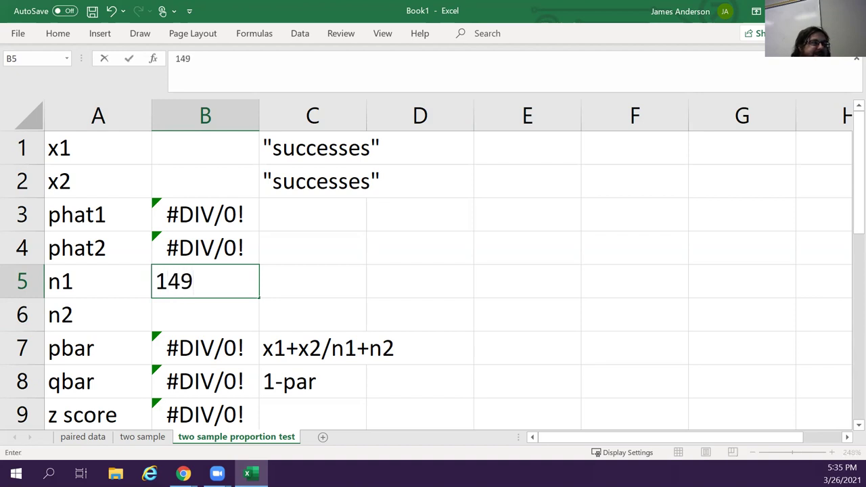
key(Return)
text(145)
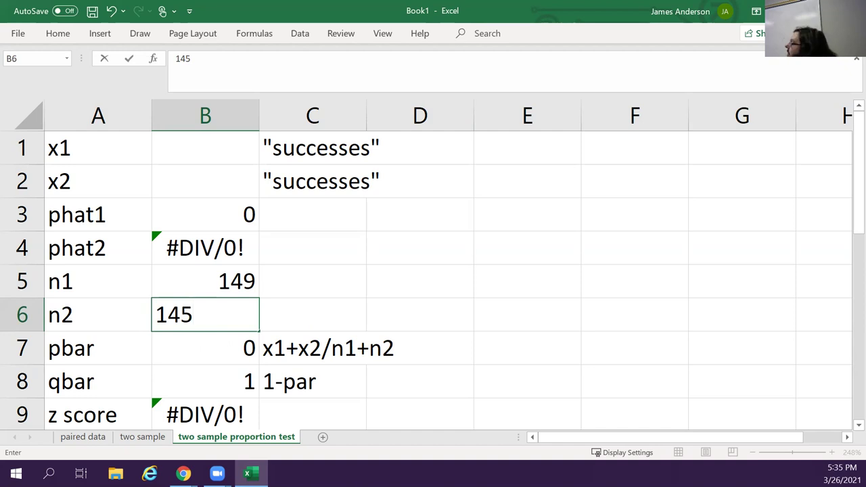
click(205, 281)
Enter the success counts: 107 for x1 in B1 and 26 for x2 in B2.
key(Up)
key(Up)
key(Up)
key(Up)
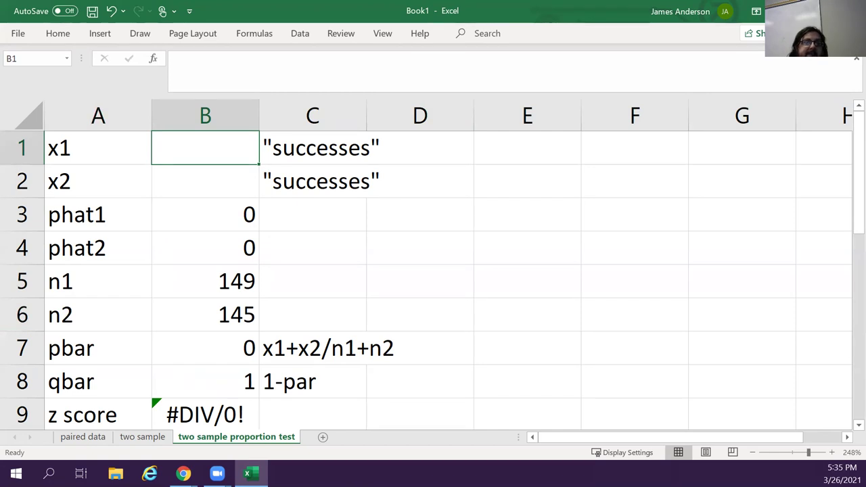
text(107)
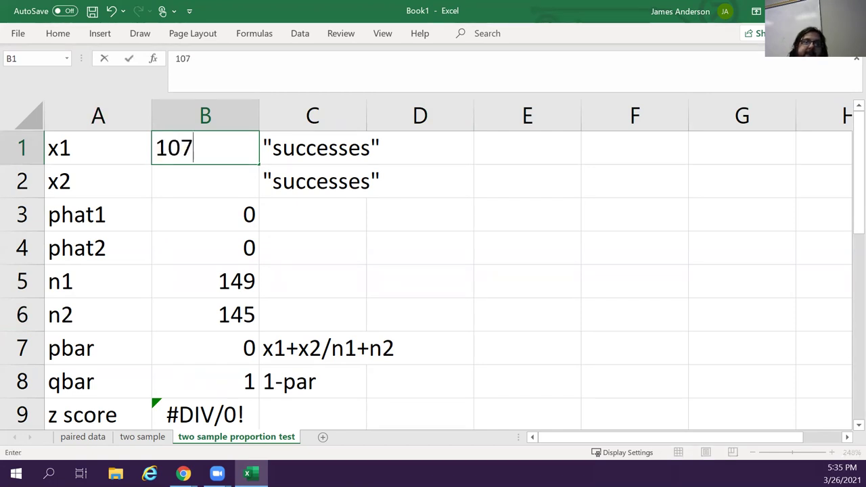
key(Return)
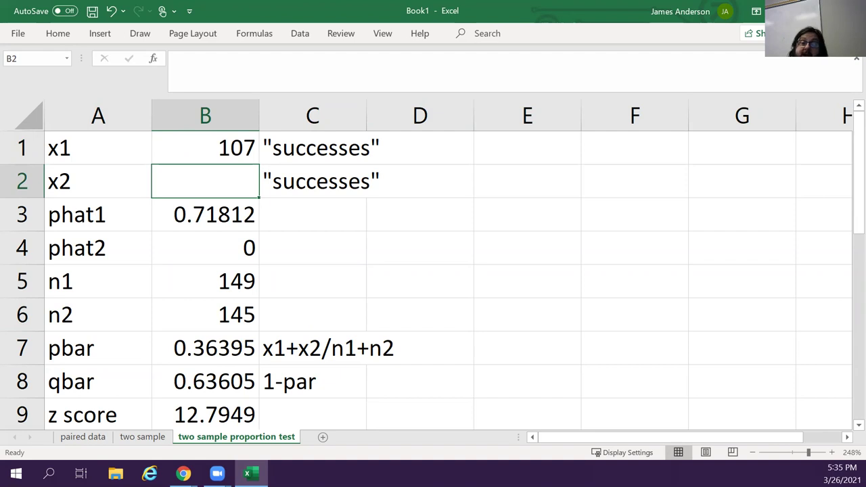
text(1)
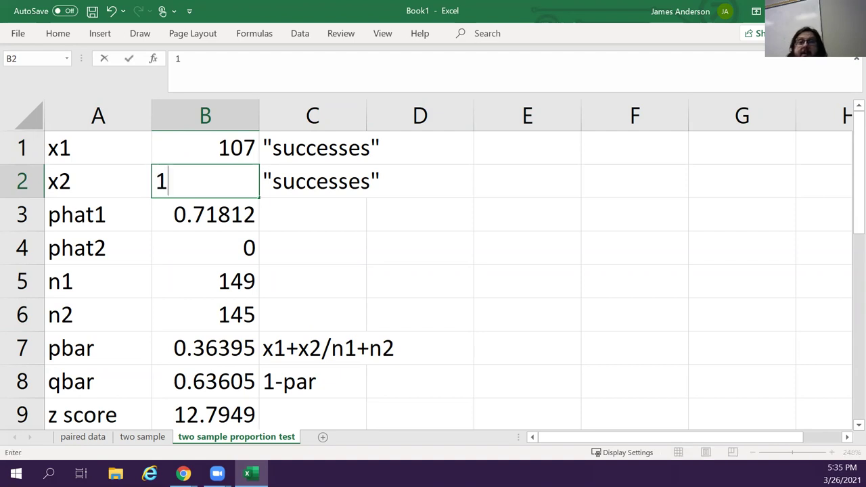
key(BackSpace)
text(26)
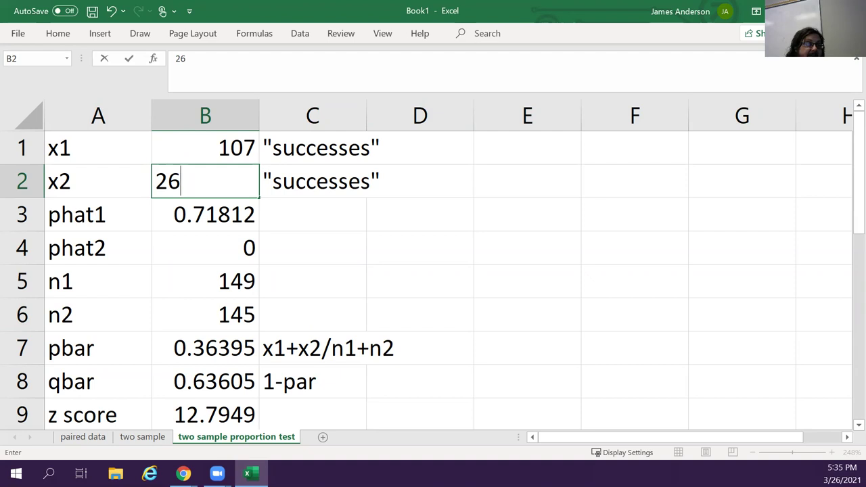
key(Return)
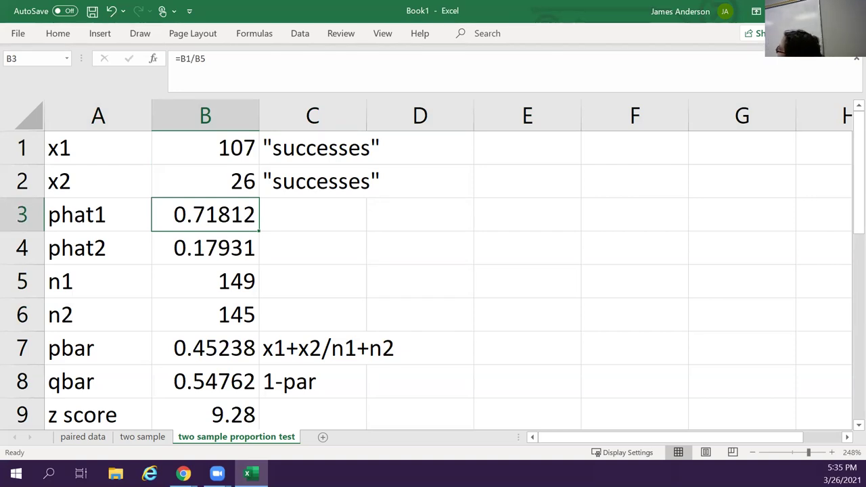
Review the formulas in column B for phat2, pbar, qbar and the z score.
key(Down)
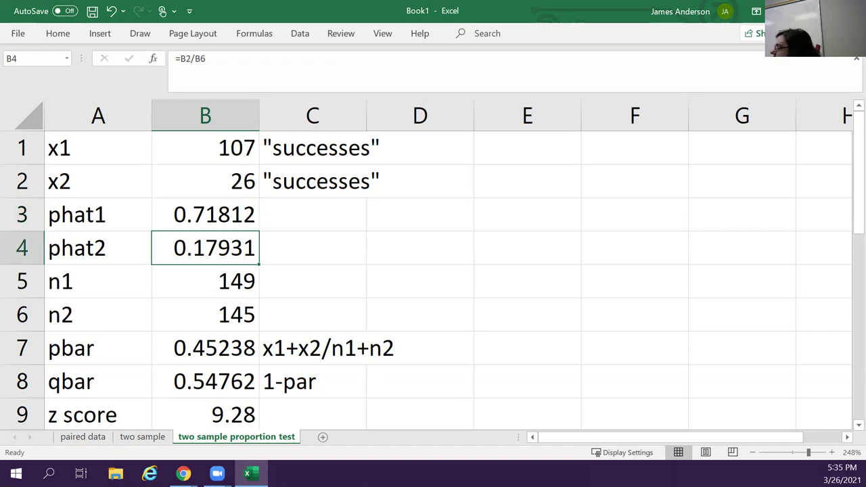
key(Down)
key(Down)
key(Down)
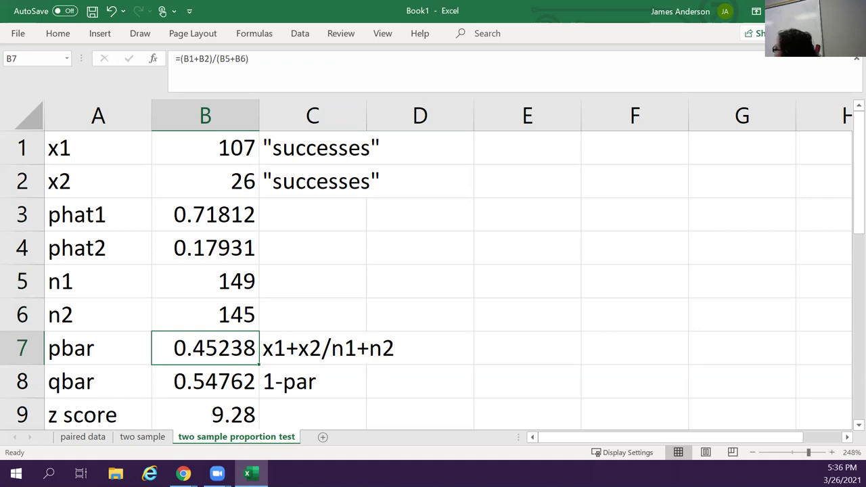
key(Down)
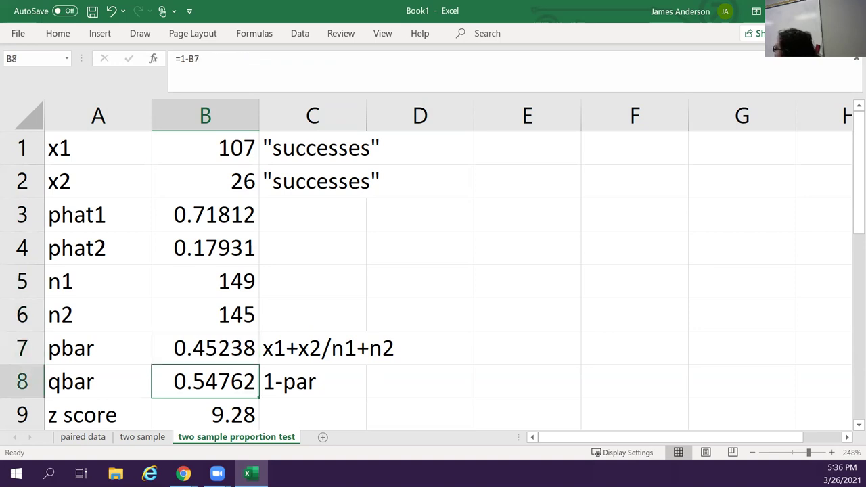
key(Down)
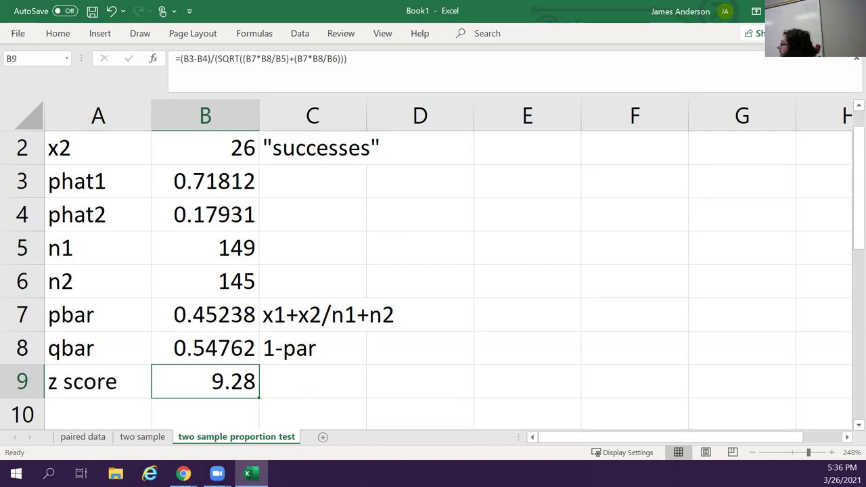
Label A10, below the z score row, as "p value".
click(99, 414)
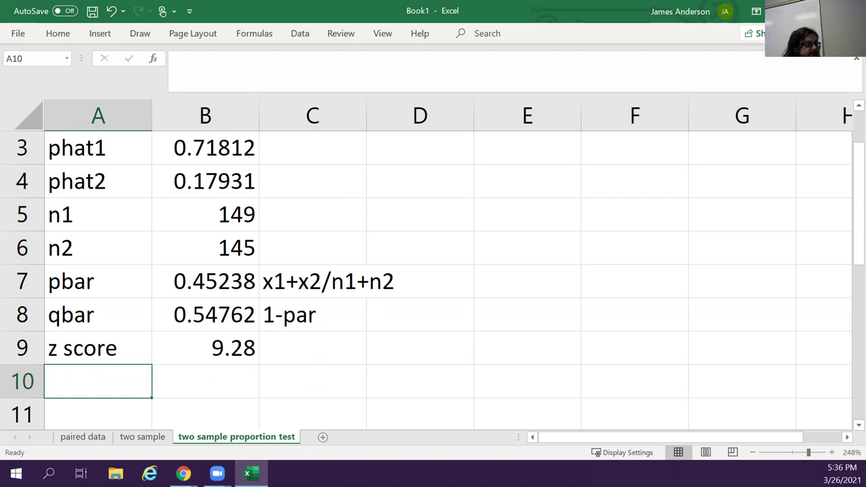
text(p value)
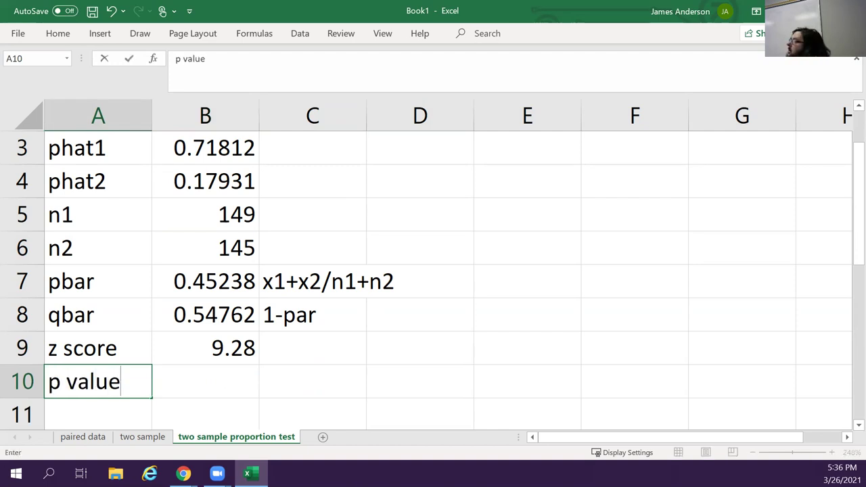
key(Tab)
text(=no)
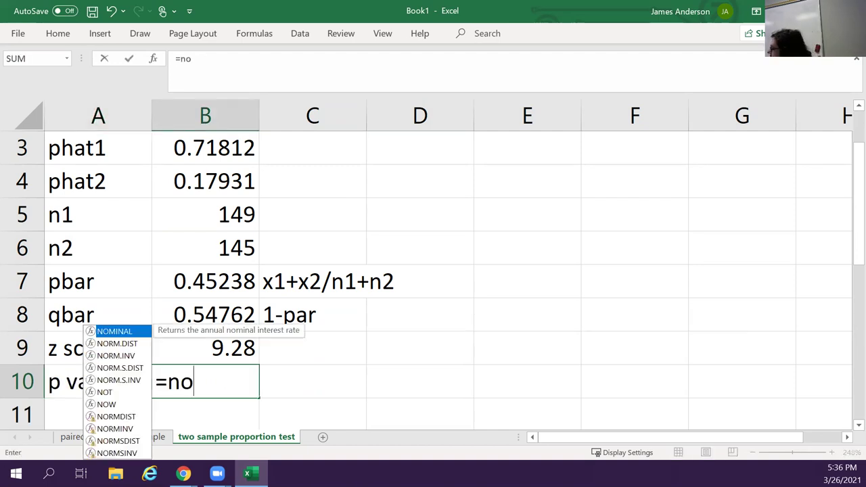
text(rm.)
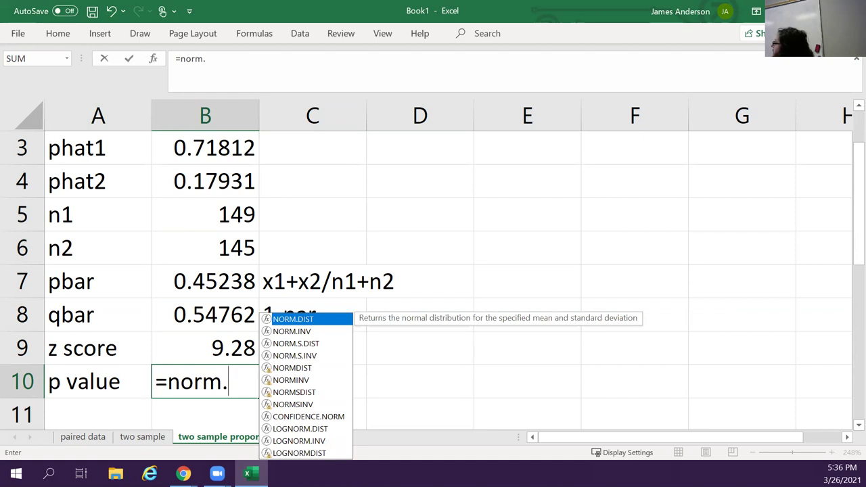
text(s)
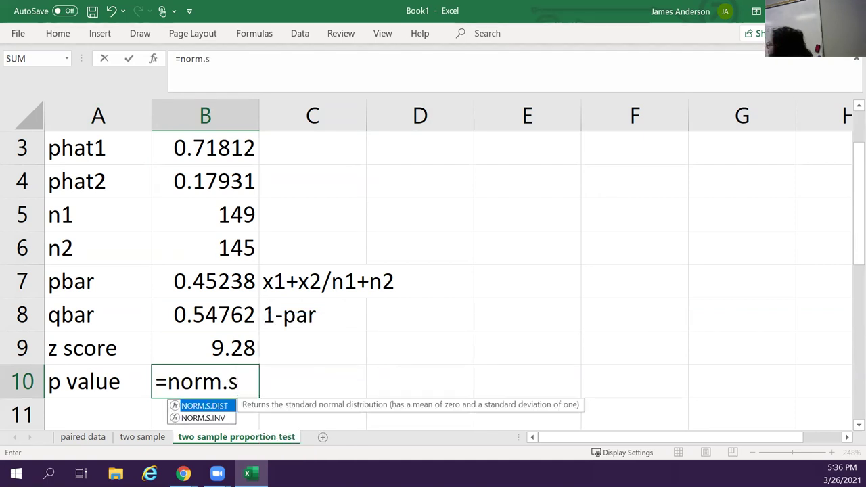
key(BackSpace)
text(d)
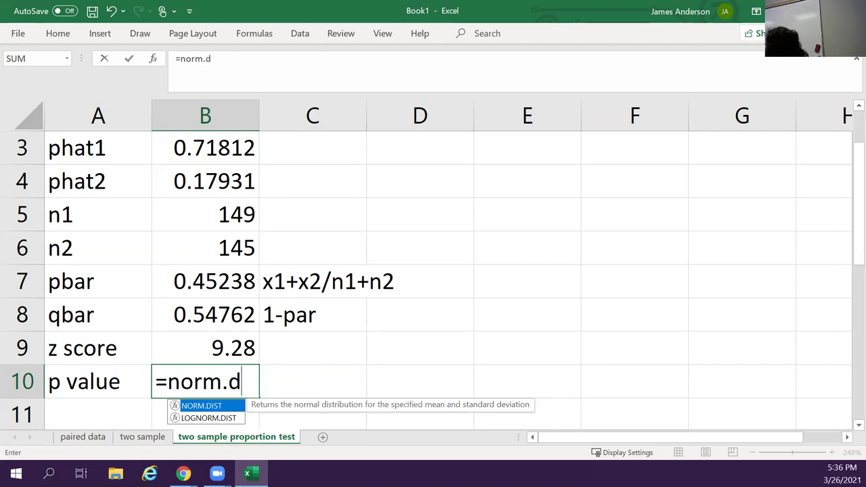
key(Escape)
key(Escape)
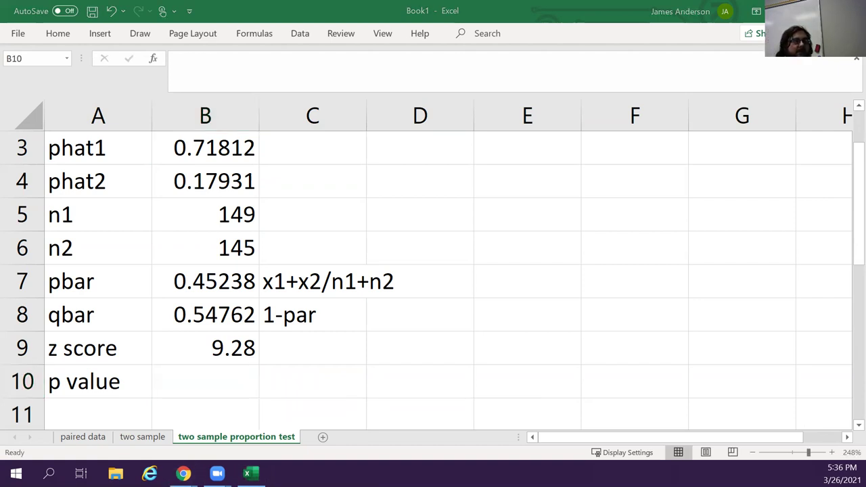
click(184, 474)
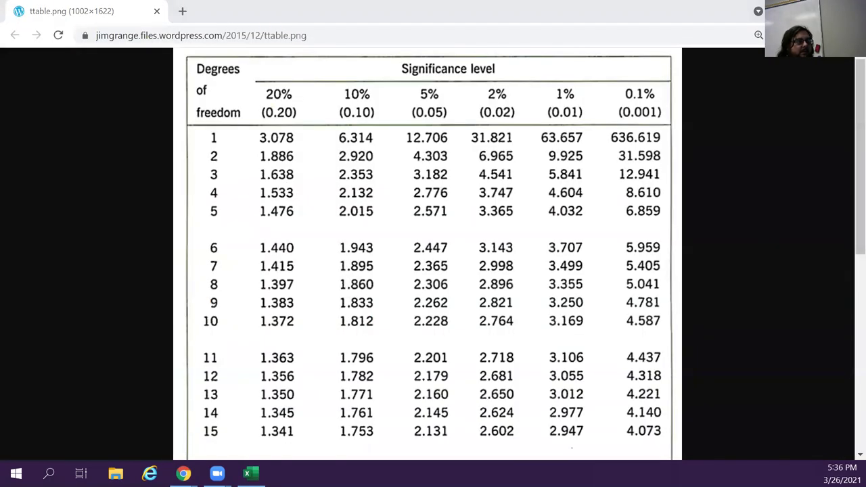
key(alt+Tab)
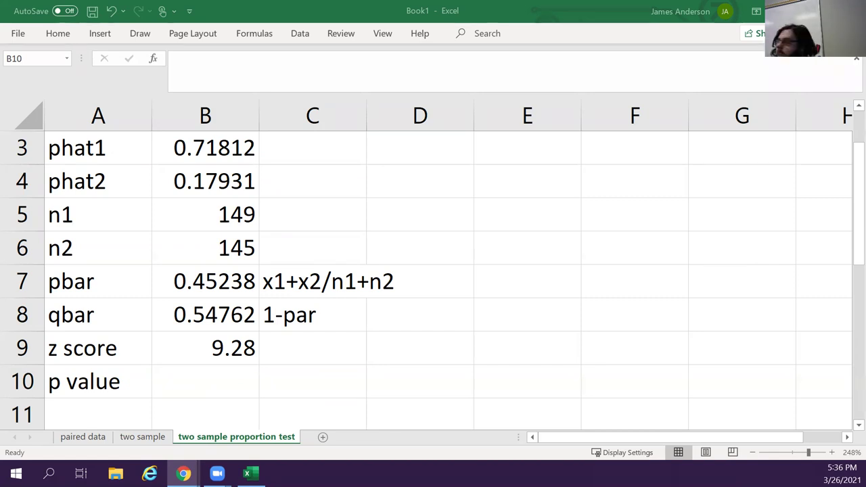
Enter the p value formula =NORM.DIST(B9,0,1,TRUE) in B10, using the z score with mean 0 and standard deviation 1.
click(223, 387)
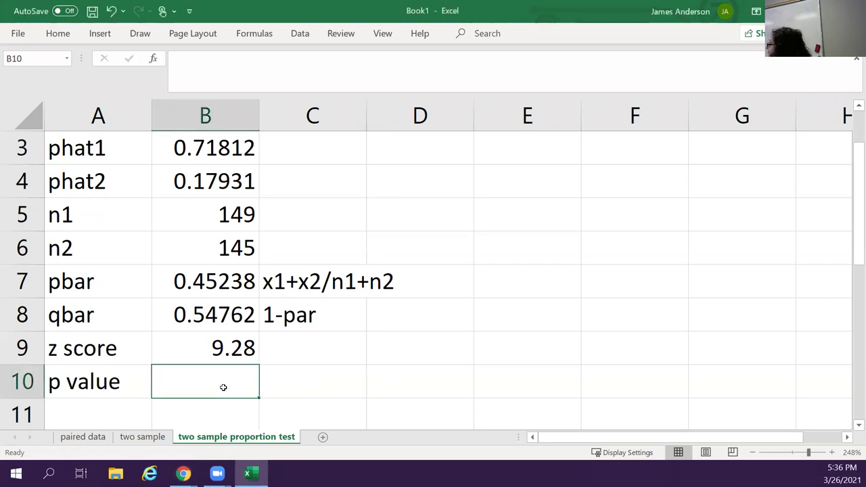
text(=)
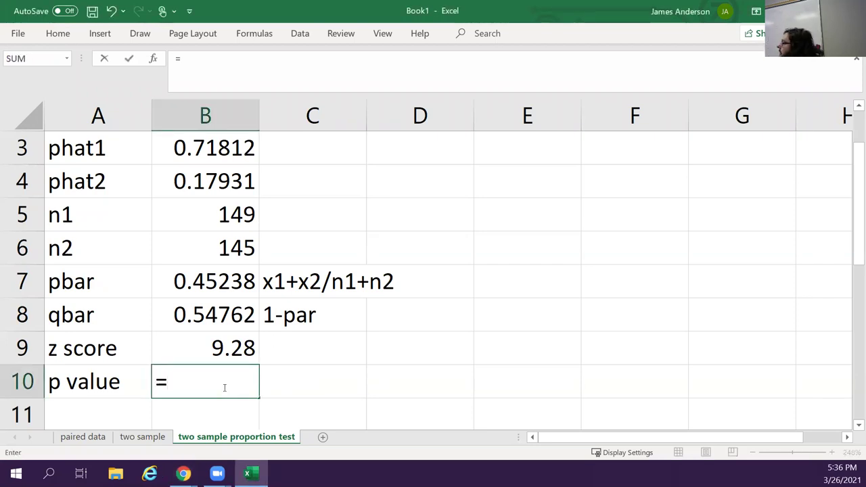
text(norm.dist)
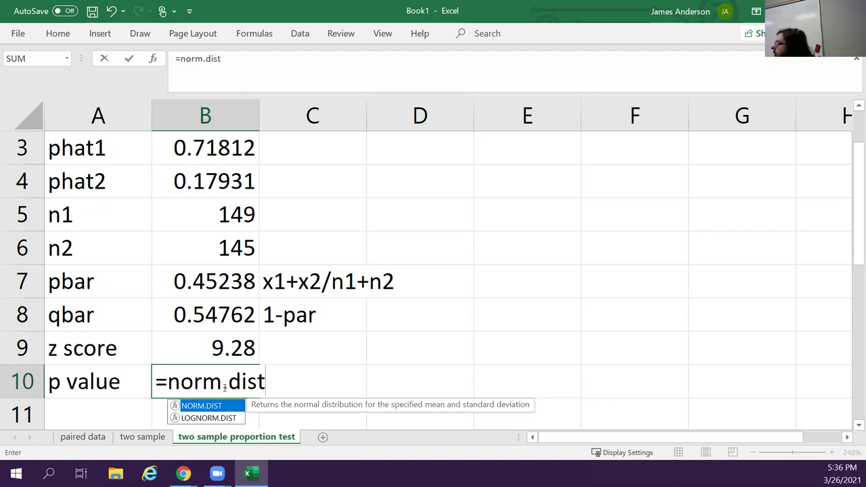
text(()
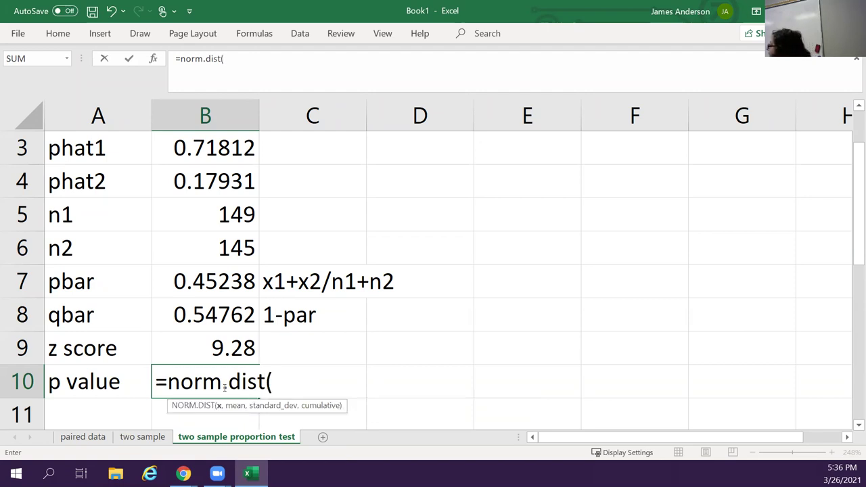
click(225, 349)
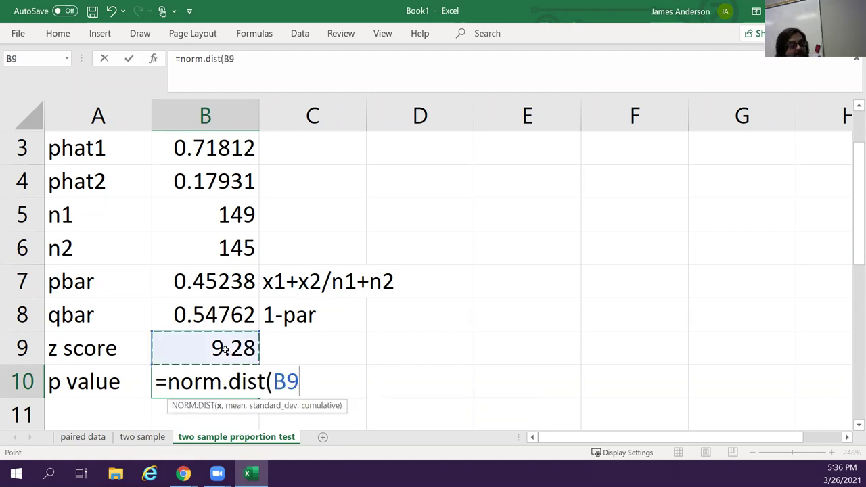
text(,1)
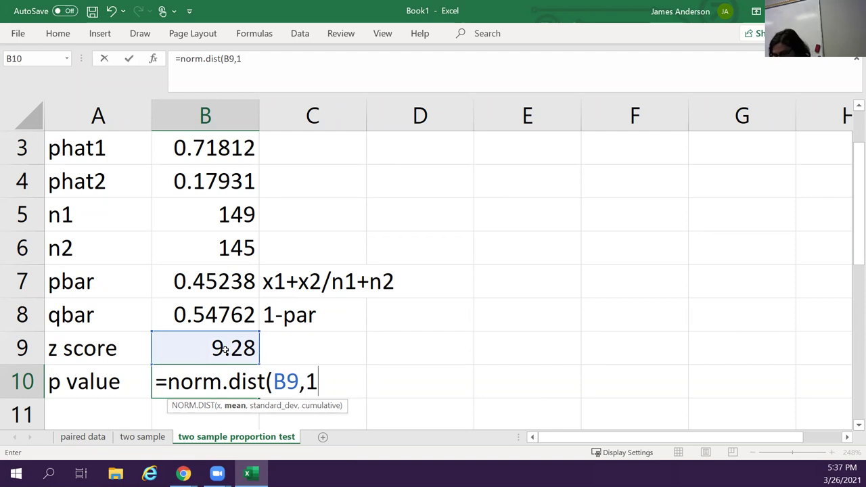
key(BackSpace)
text(0,1)
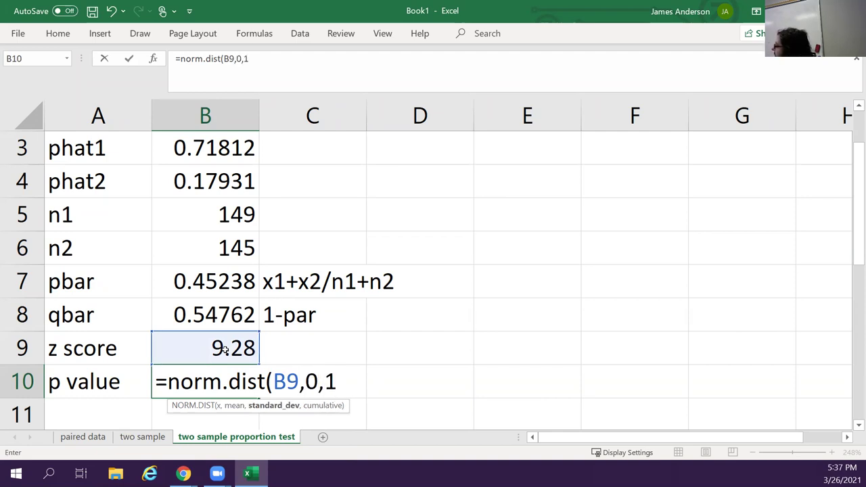
text(,)
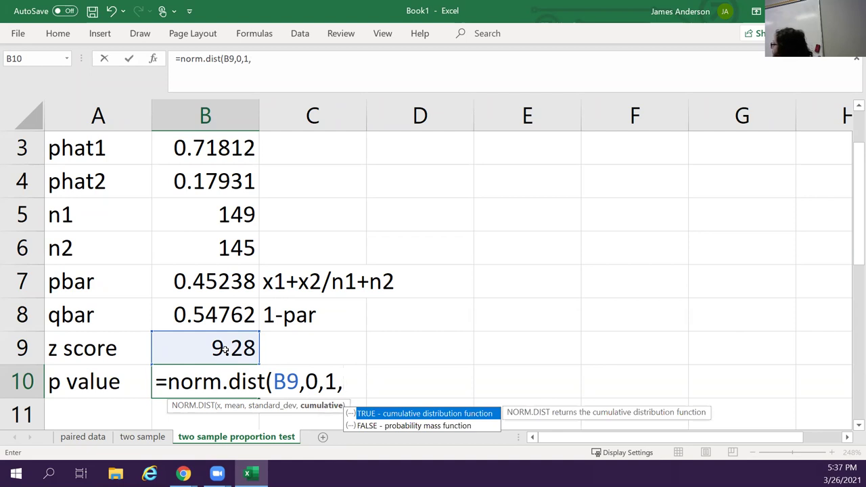
key(Tab)
text())
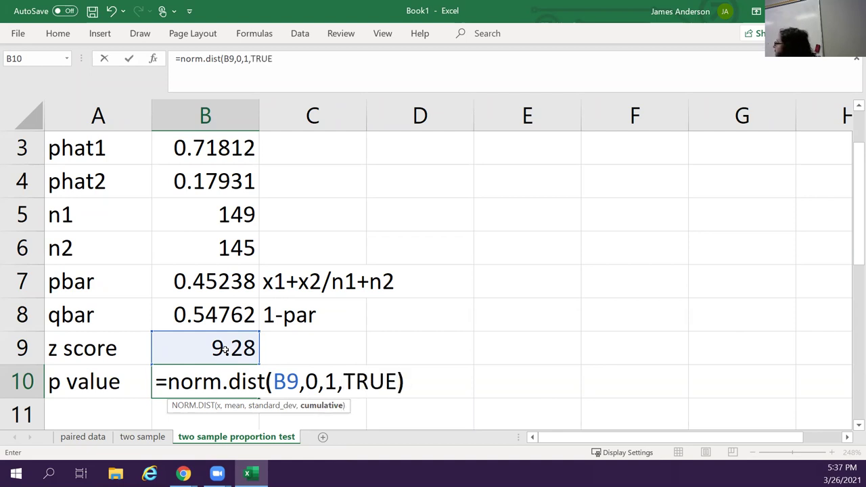
key(Return)
Change the p value formula in B10 to the upper tail, =1-NORM.DIST(B9,0,1,TRUE).
click(225, 349)
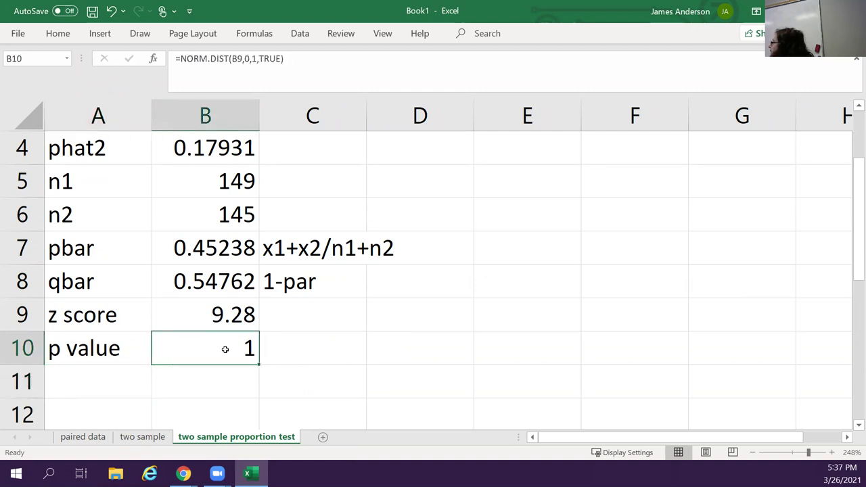
key(F2)
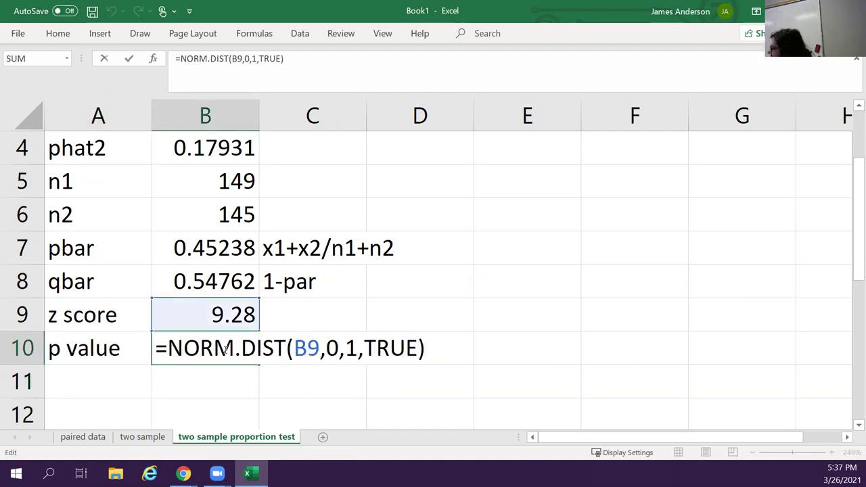
key(Home)
key(Right)
text(1-)
key(Return)
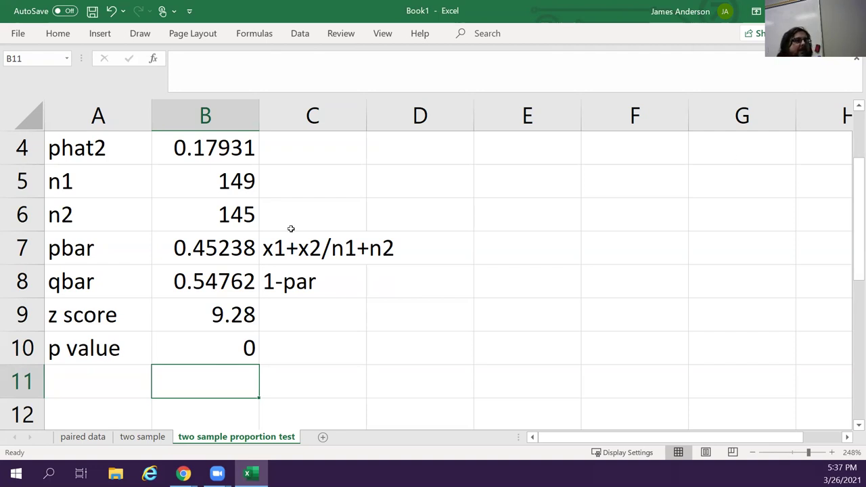
click(184, 473)
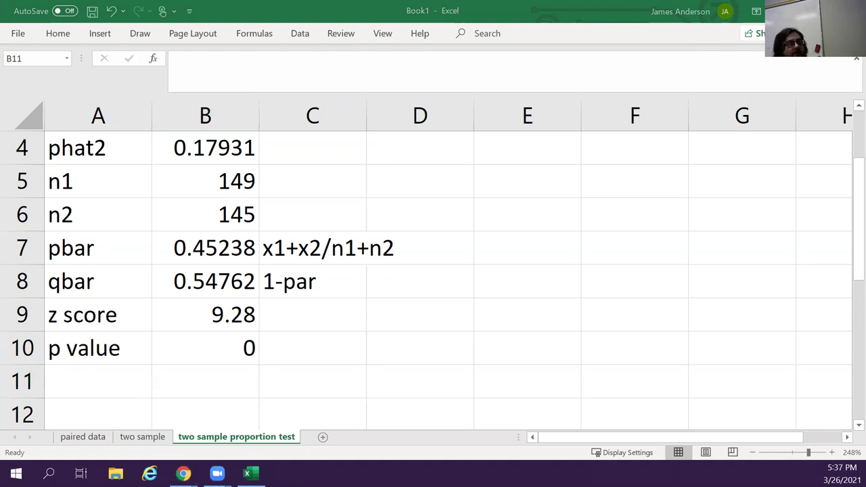
key(alt+Tab)
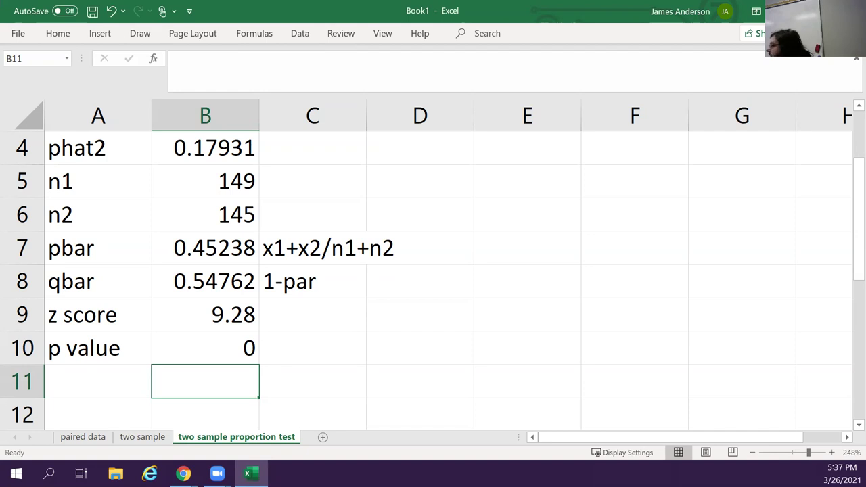
key(alt+Tab)
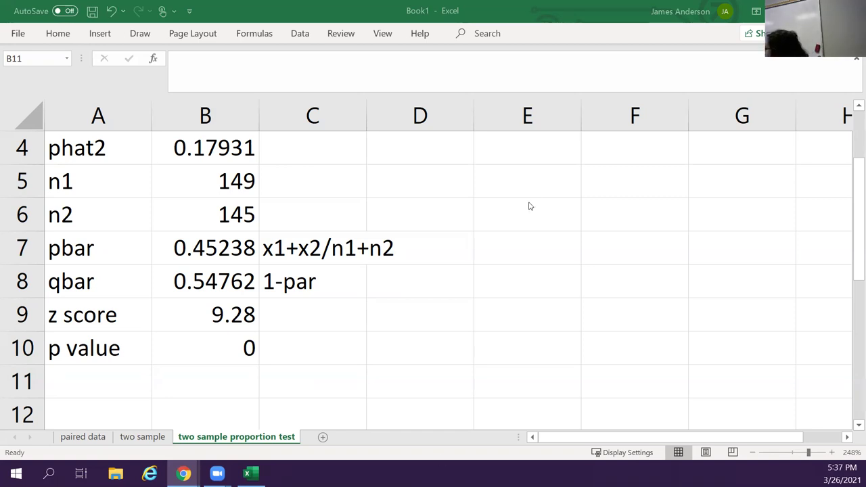
scroll(531, 206, up, 1)
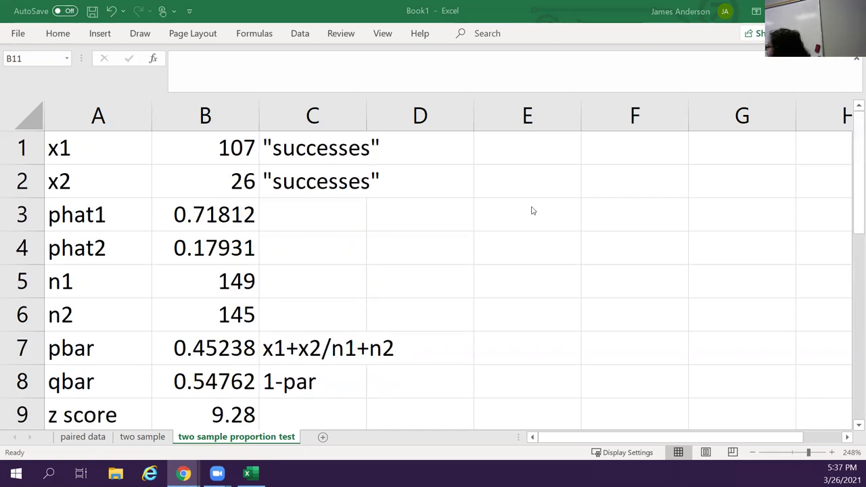
Label E1 as "CI" and E2 as "E" to start a confidence interval section beside the test.
click(498, 145)
text(CI)
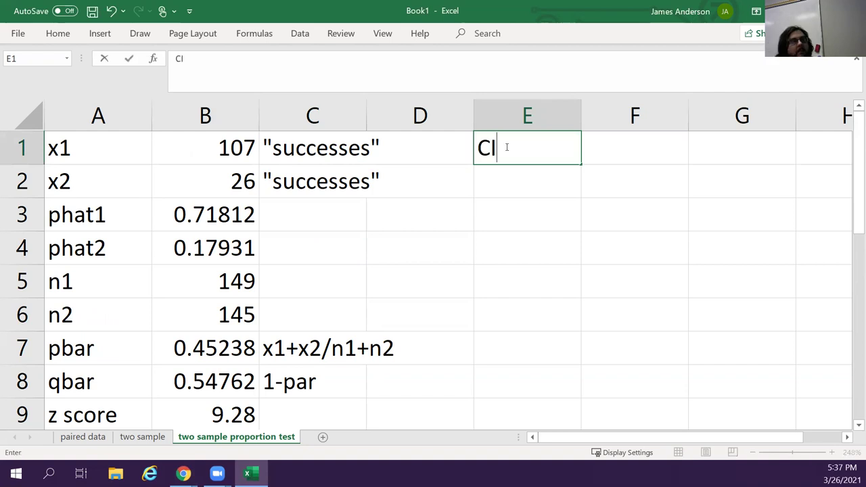
key(Return)
text(E)
key(Tab)
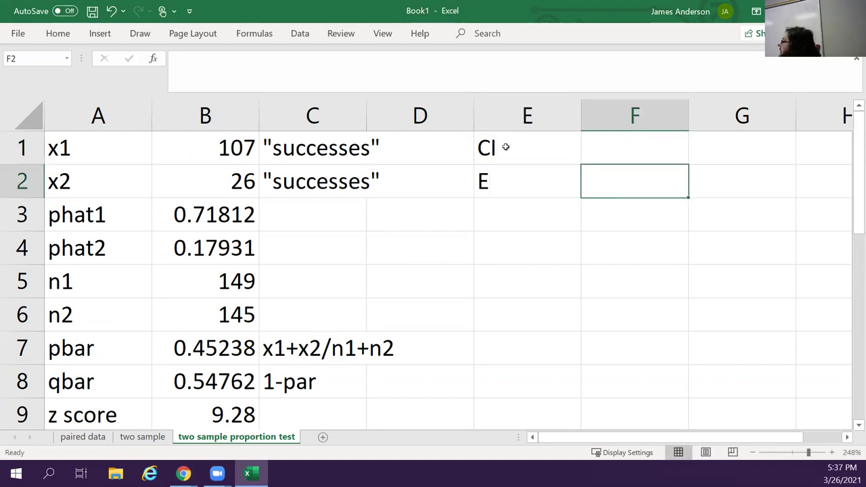
key(Left)
key(Down)
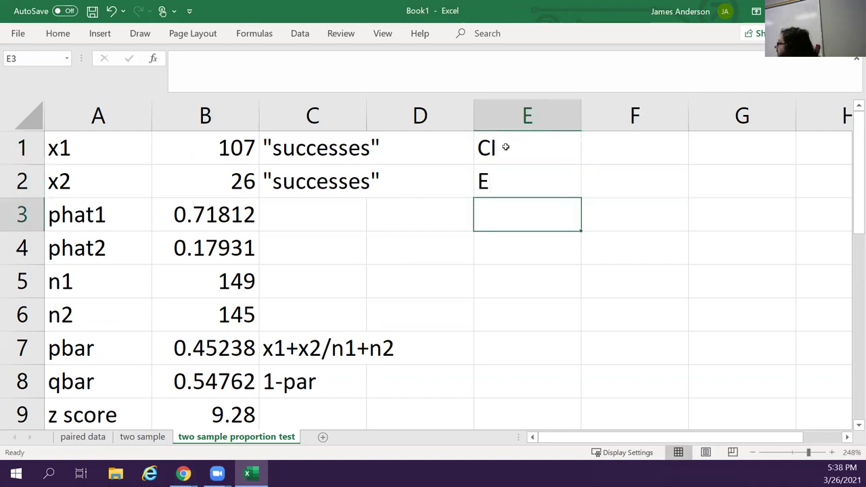
Write the margin of error formula as a text note in G2: Za/2sqrt(pbarqbar/n1+pbarqbar2/n2.
key(Right)
key(Up)
key(Right)
text(Za.2)
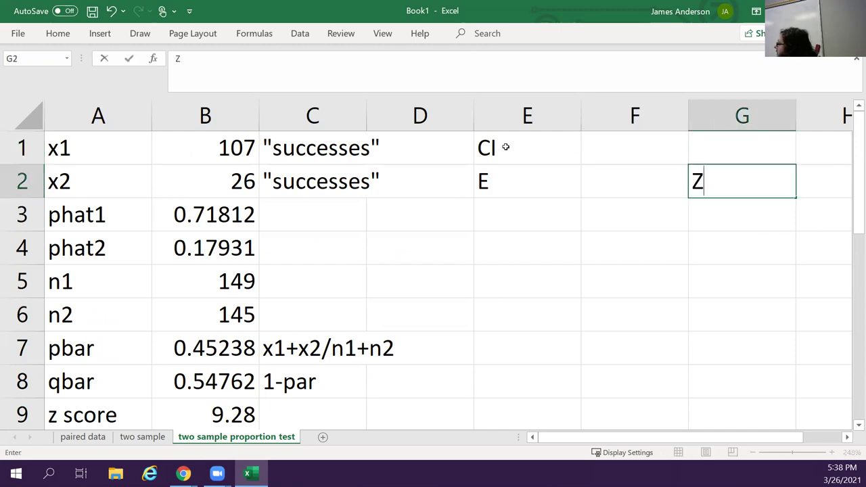
key(BackSpace)
key(BackSpace)
text(/2)
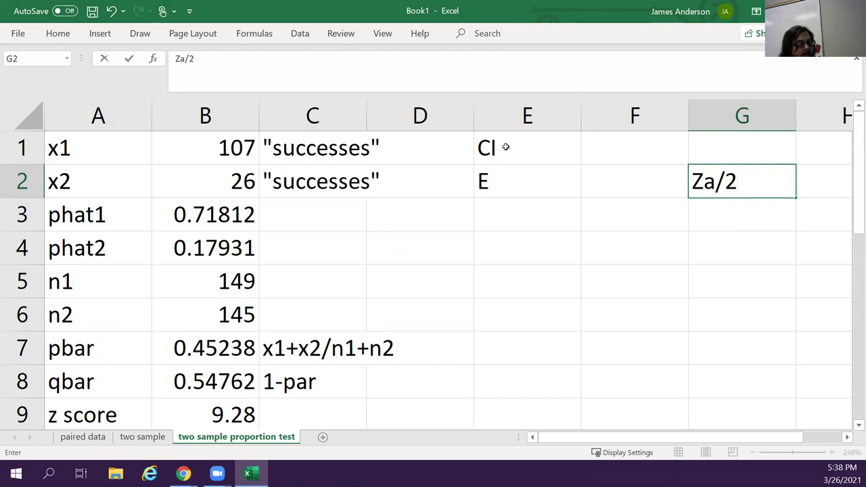
text(sqrt)
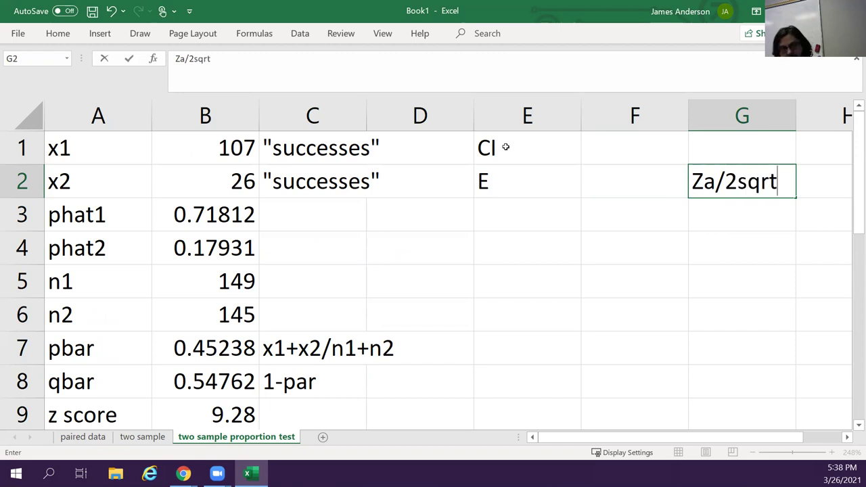
text((pba)
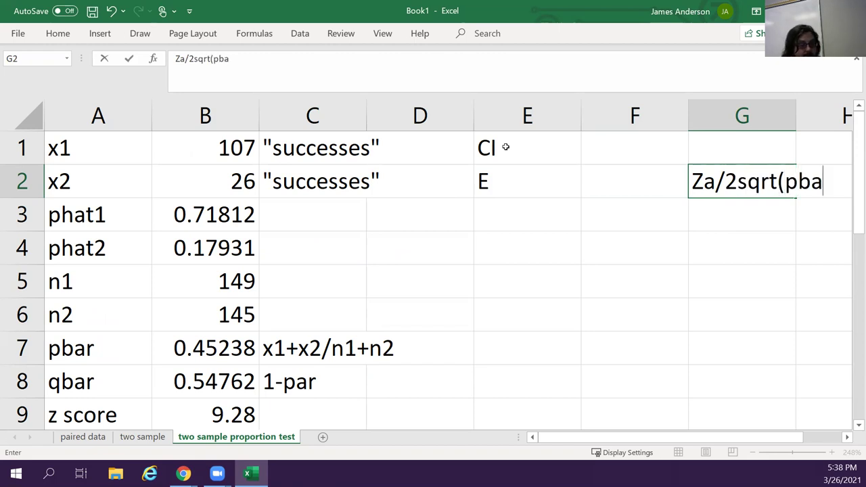
text(rqbar/)
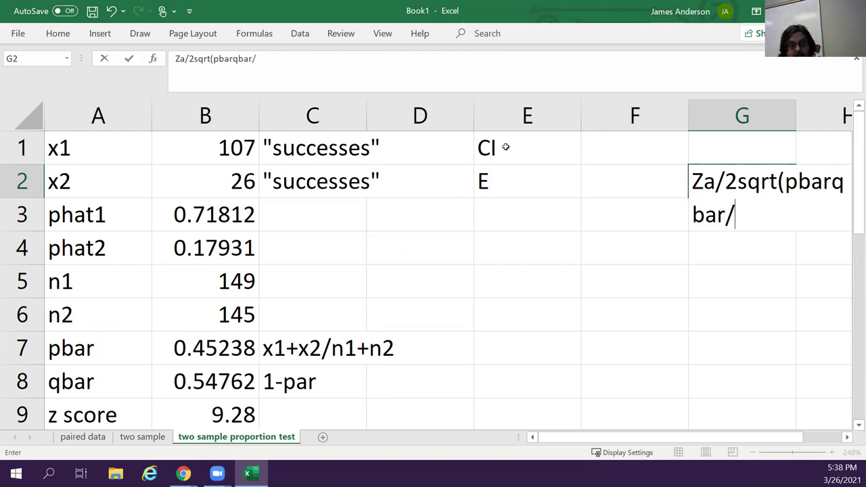
text(n1)
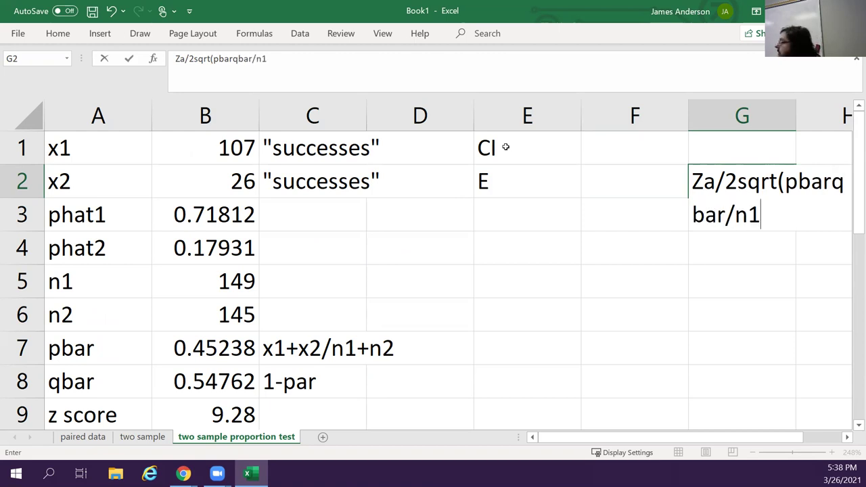
text(+p)
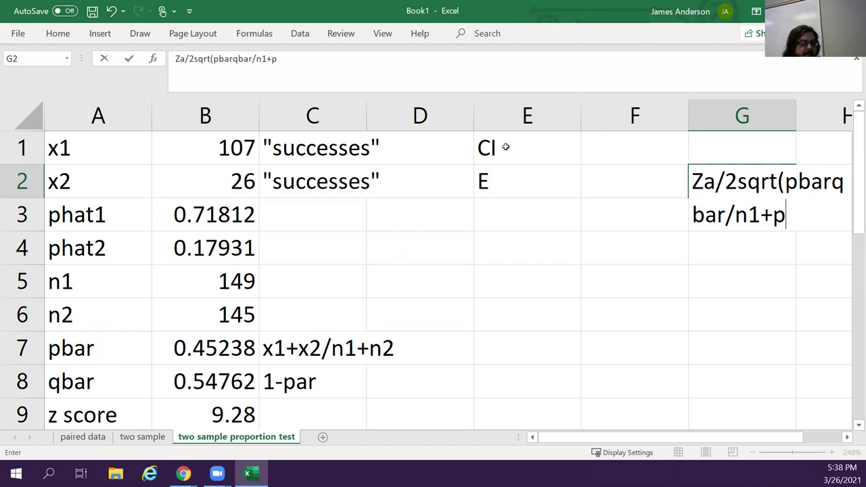
text(barqba)
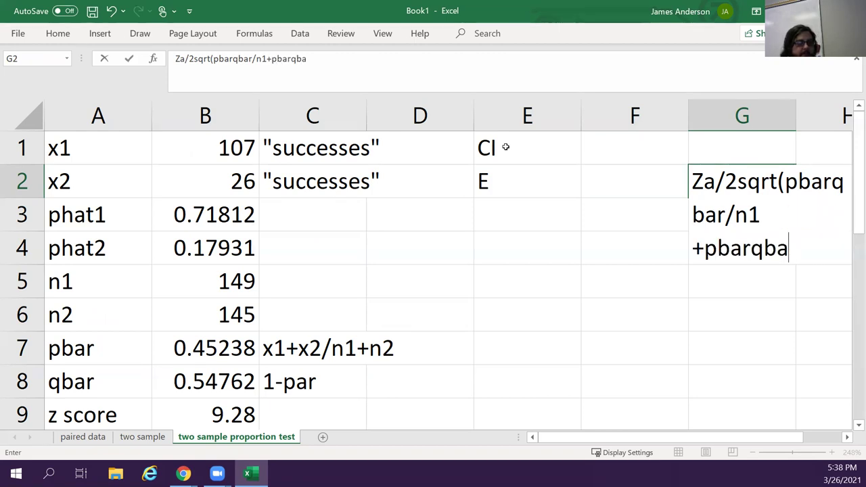
text(r2/n2)
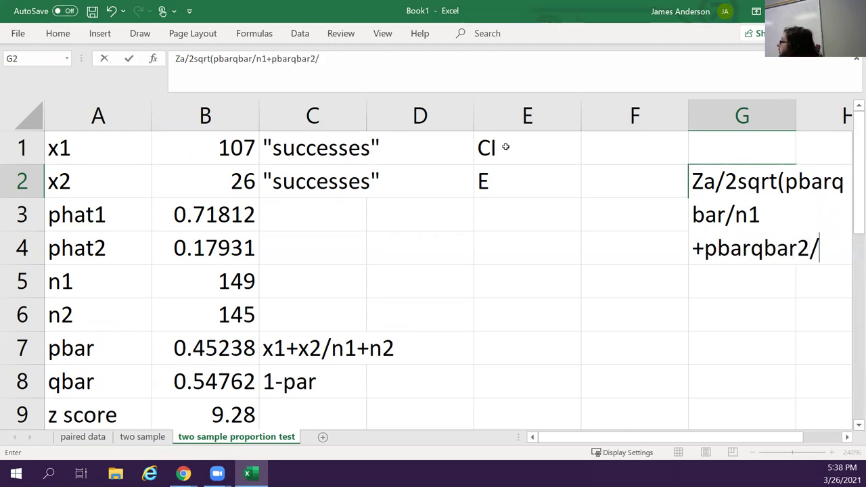
key(Left)
key(Right)
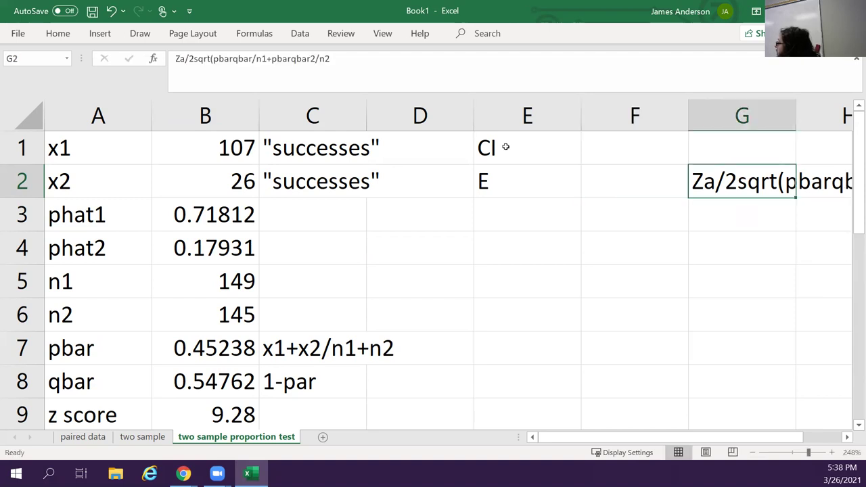
Add the missing sample numbers to the note in G2 so it reads Za/2sqrt(pbar1qbar1/n1+pbar2qbar2/n2.
key(F2)
key(Left)
key(Left)
key(Left)
key(Left)
key(Left)
key(Left)
key(Left)
key(Left)
key(Left)
key(Left)
key(Left)
key(Left)
key(Left)
key(Left)
key(Left)
key(Left)
key(Left)
key(Left)
key(Left)
key(Left)
key(Left)
key(Left)
key(Left)
key(Left)
key(Left)
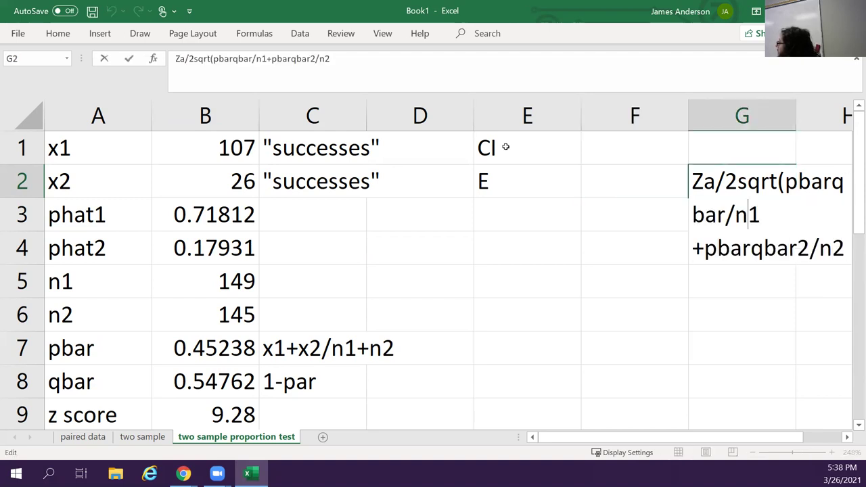
key(Right)
key(Right)
key(Right)
key(Right)
key(Right)
text(1)
key(Right)
key(Right)
key(Right)
key(Right)
text(1)
key(Right)
key(Right)
key(Right)
key(Right)
key(Right)
key(Right)
key(Right)
key(Right)
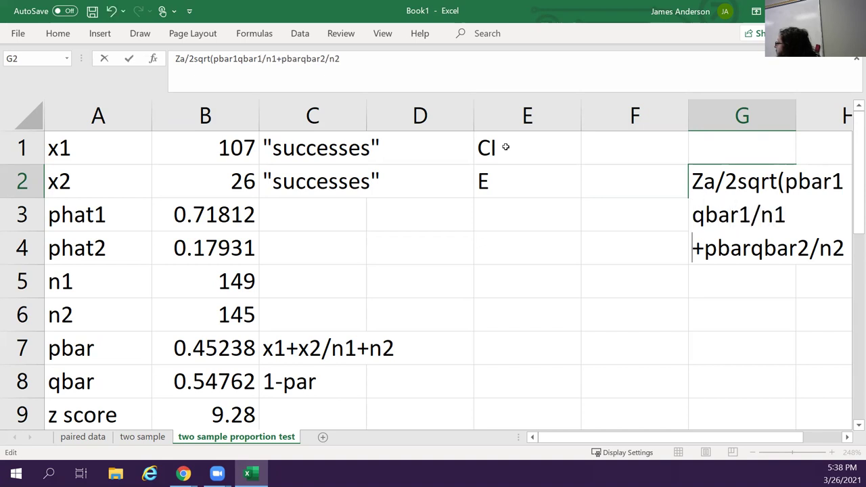
text(1)
key(Right)
key(Right)
key(Right)
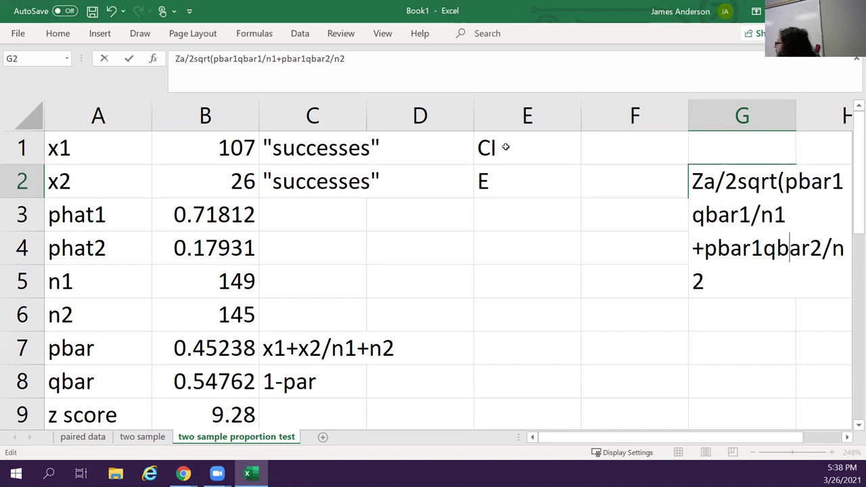
key(Left)
key(Left)
key(Left)
key(BackSpace)
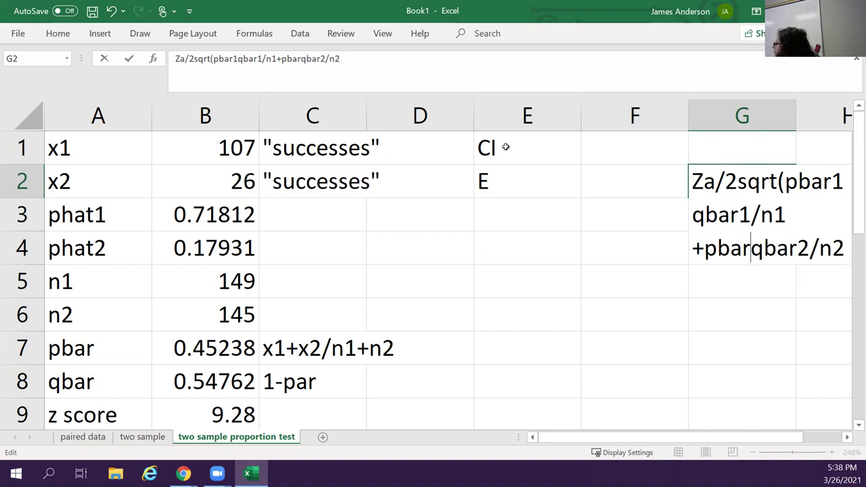
text(2)
key(Return)
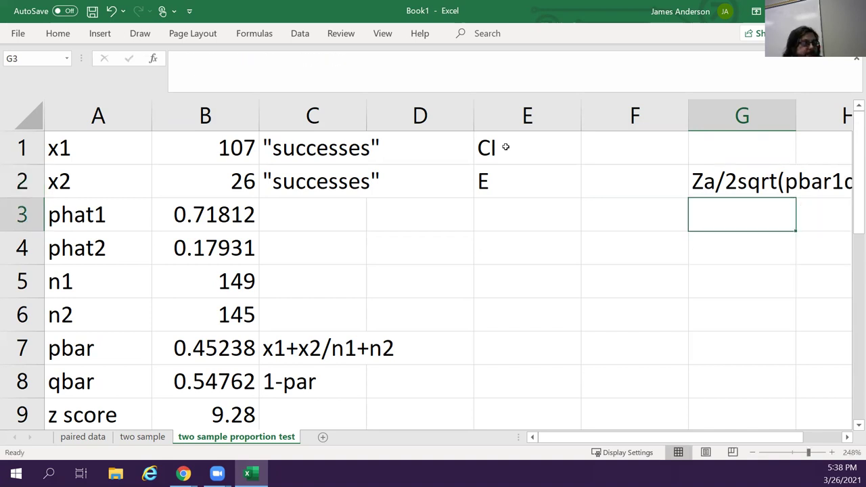
Label E3, below the margin of error row, as "Za/2".
key(Left)
key(Up)
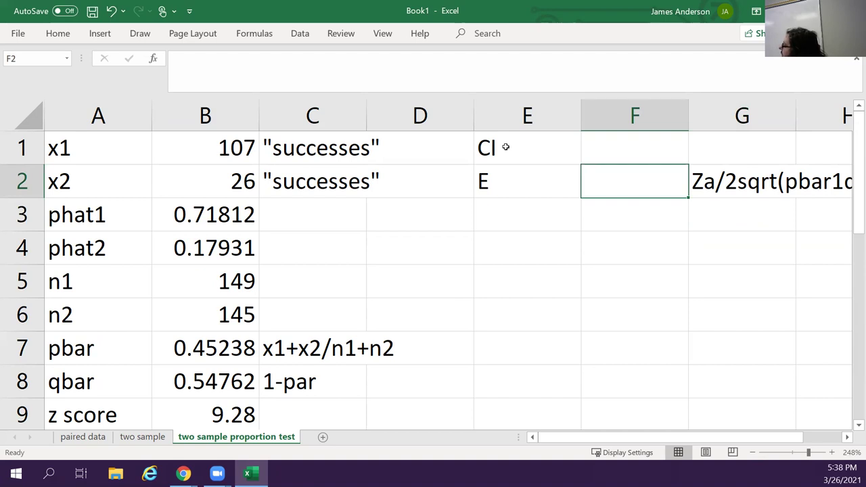
key(Left)
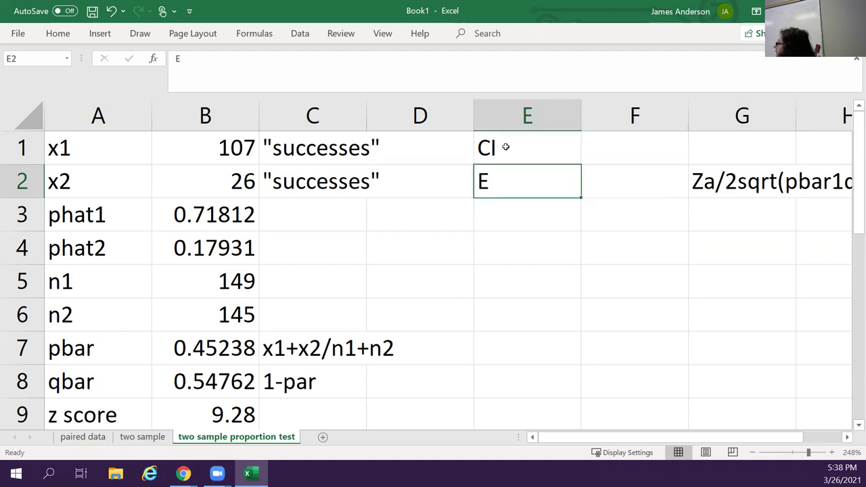
key(Down)
text(Za/2)
key(Right)
Enter the critical value formula =NORM.INV(.99,0,1) in F3, beside the Za/2 label.
text(=)
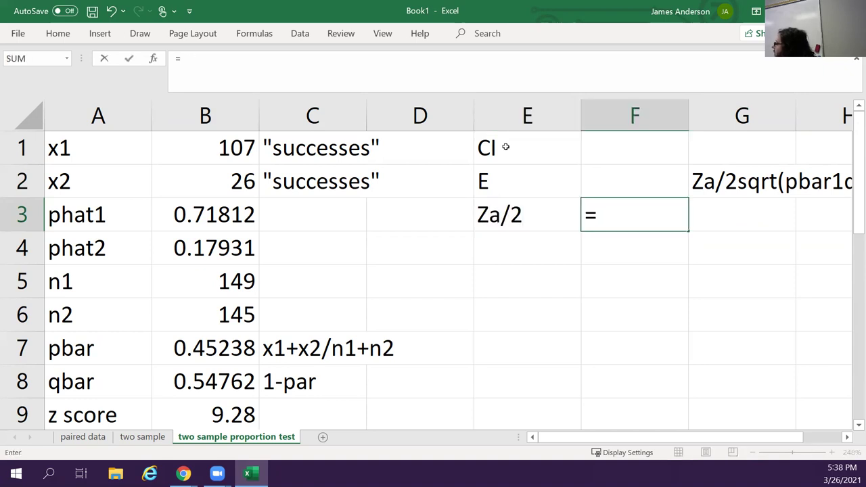
text(norm.in)
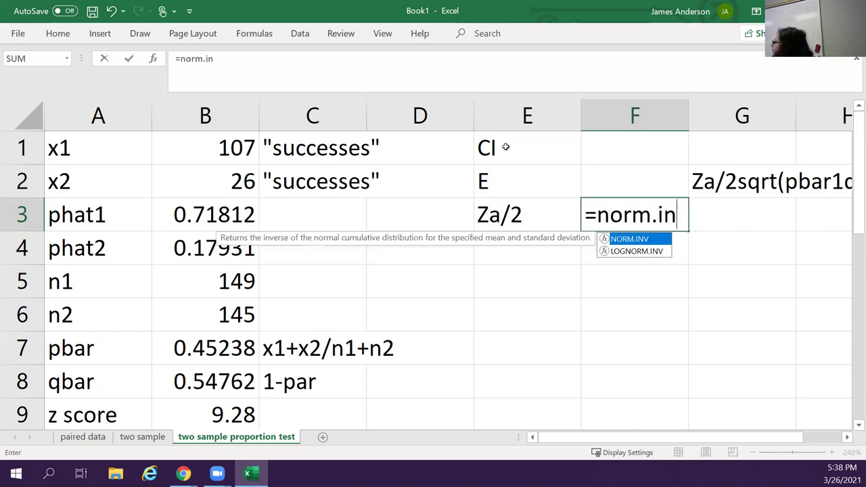
key(Tab)
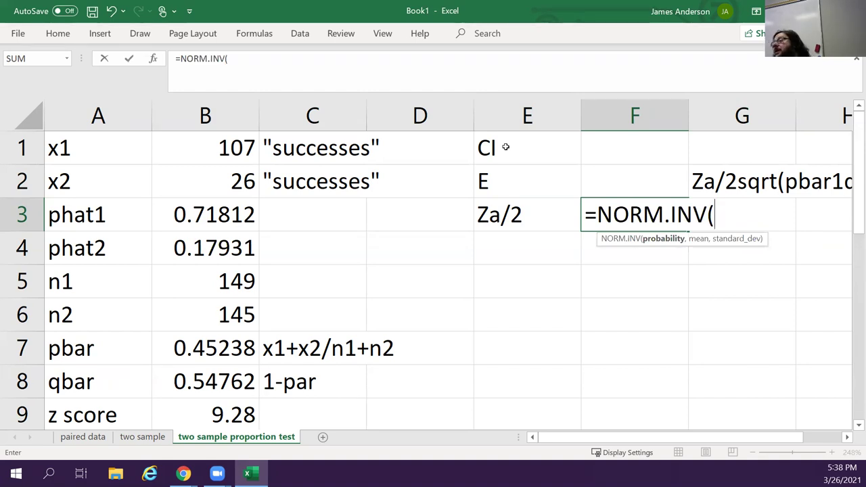
text(.99,0,1)
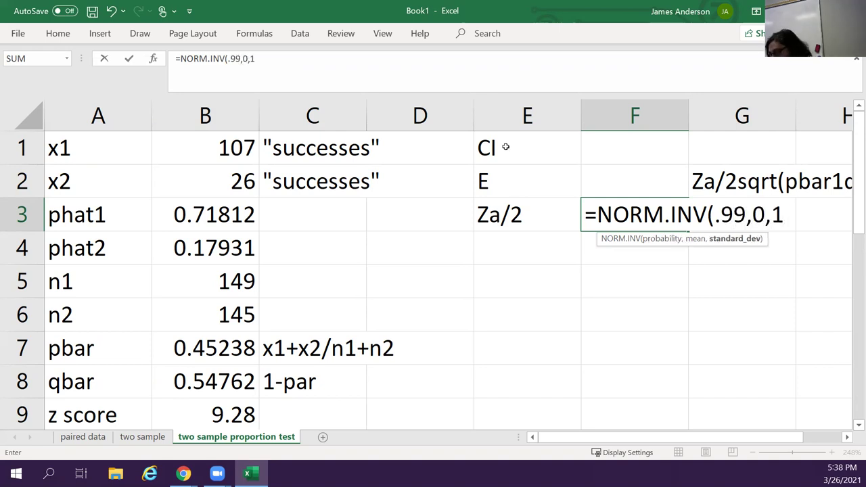
text())
key(Return)
key(Up)
key(Right)
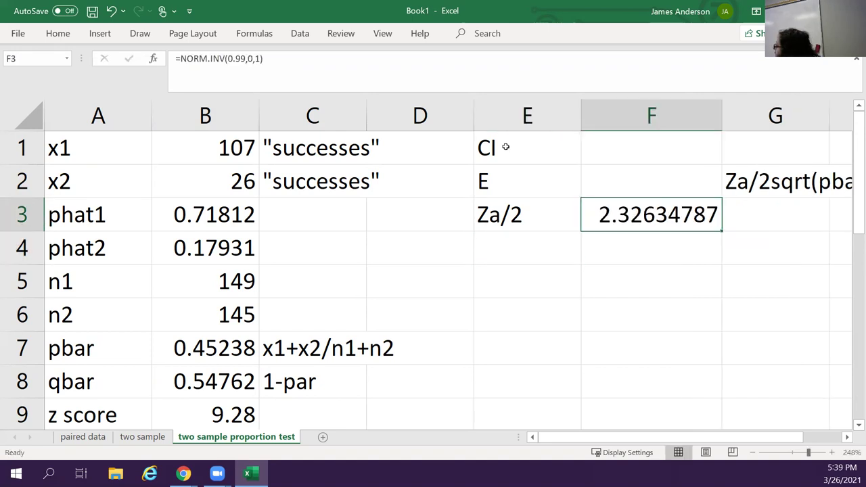
key(Left)
key(Down)
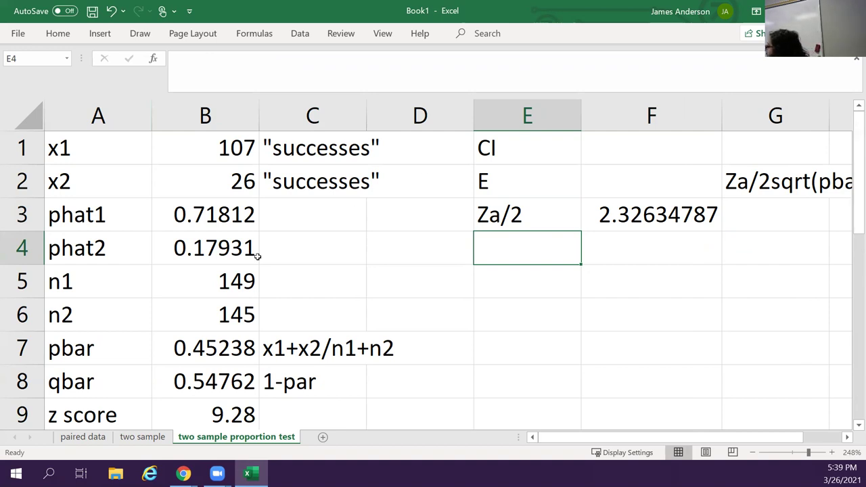
click(212, 207)
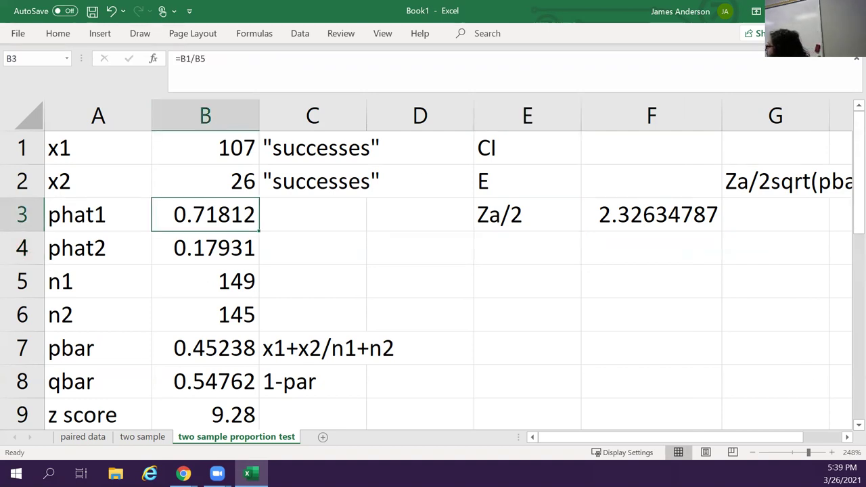
click(503, 243)
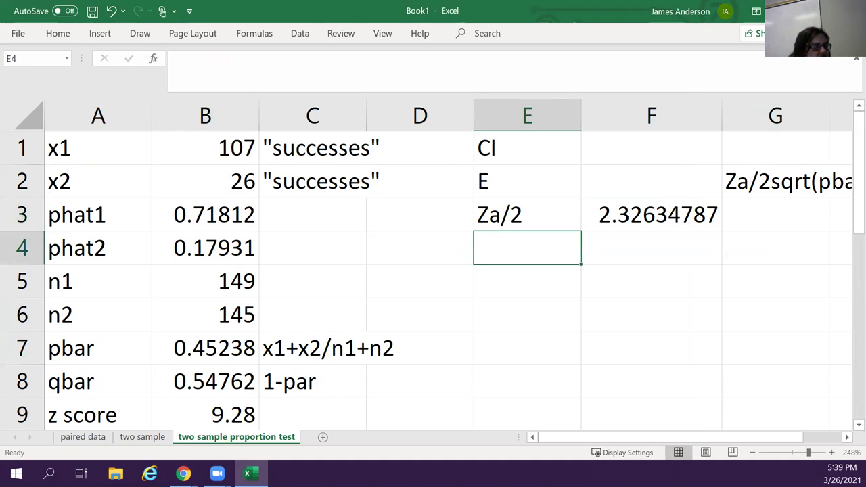
key(alt+Tab)
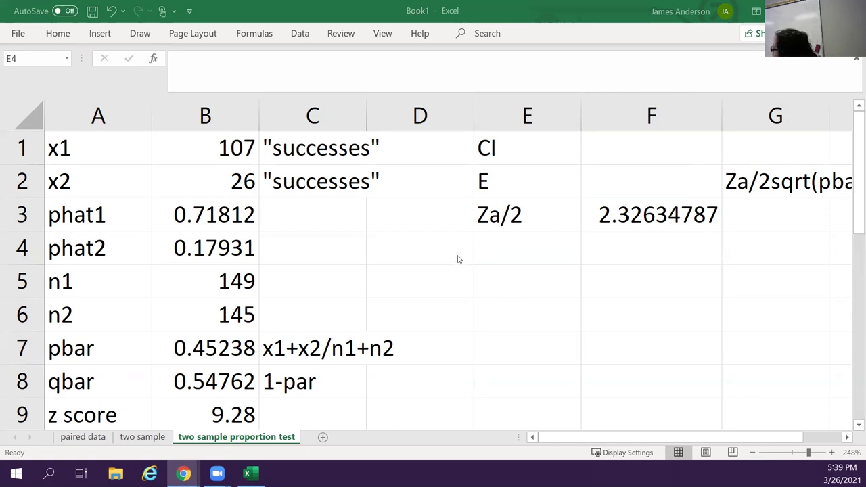
Label cells E4 through E7 as pbar1, pbar2, qbar1 and qbar2.
click(509, 240)
text(p)
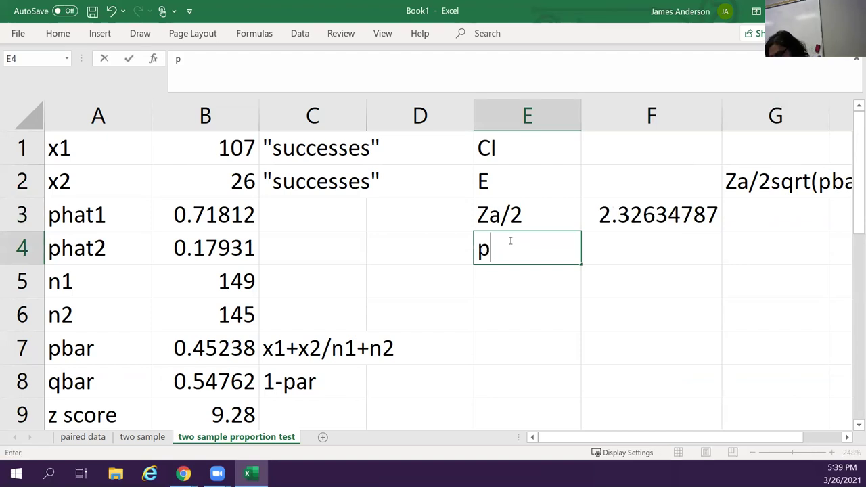
text(bar1)
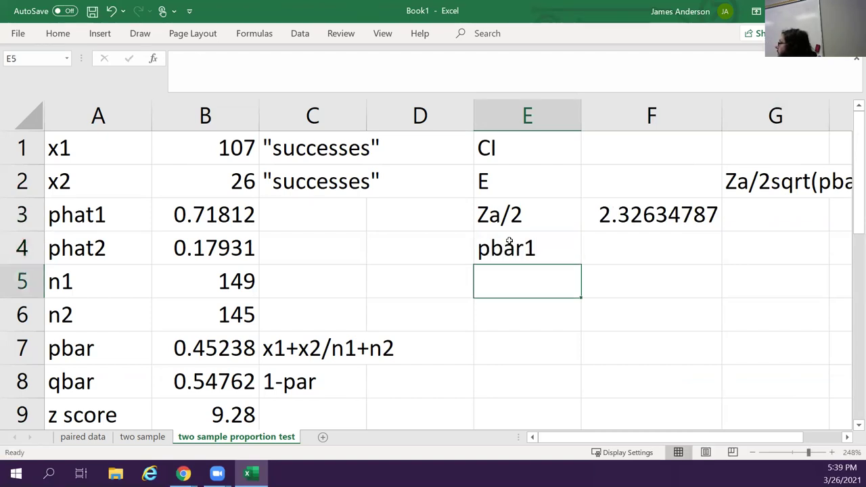
text(pbar2)
key(Return)
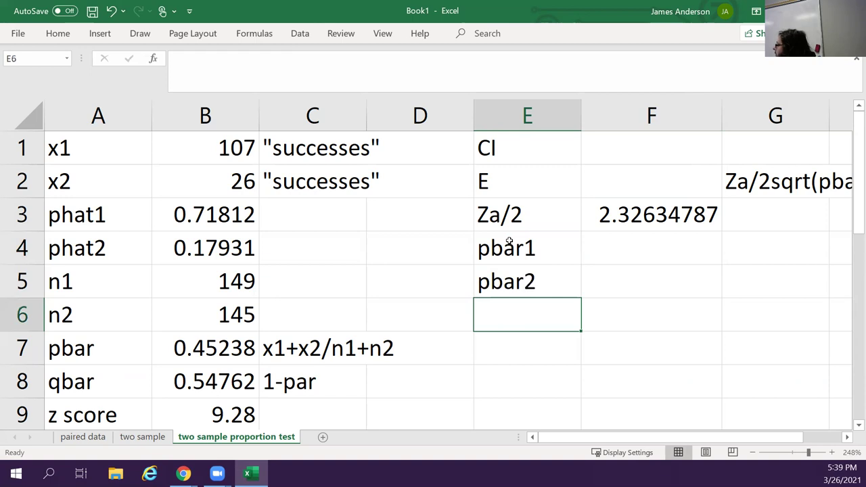
text(qbar1)
key(Return)
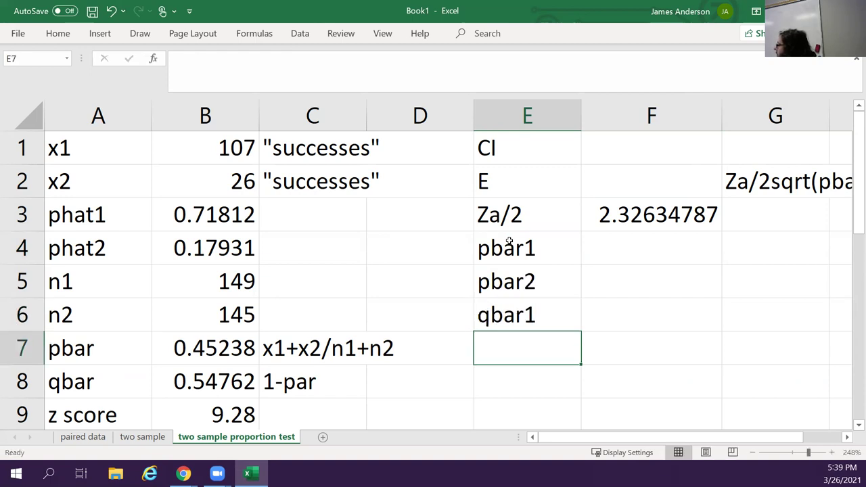
text(qbar)
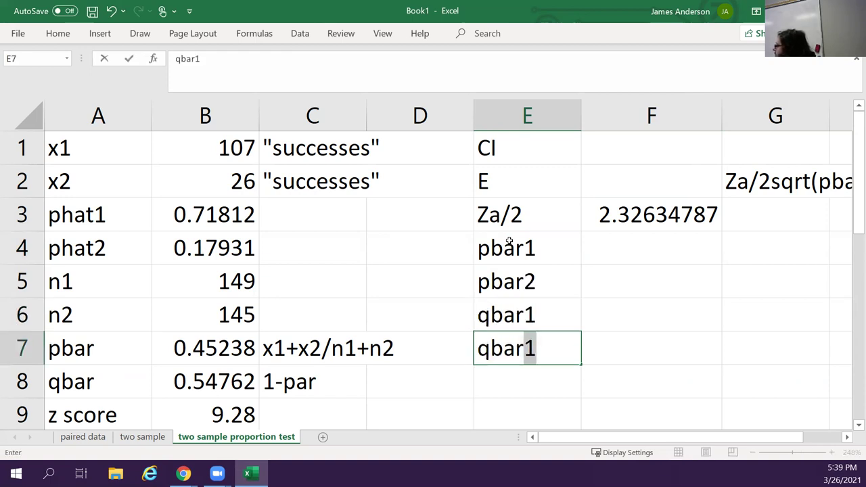
text(2)
key(Up)
key(Right)
key(Up)
key(Up)
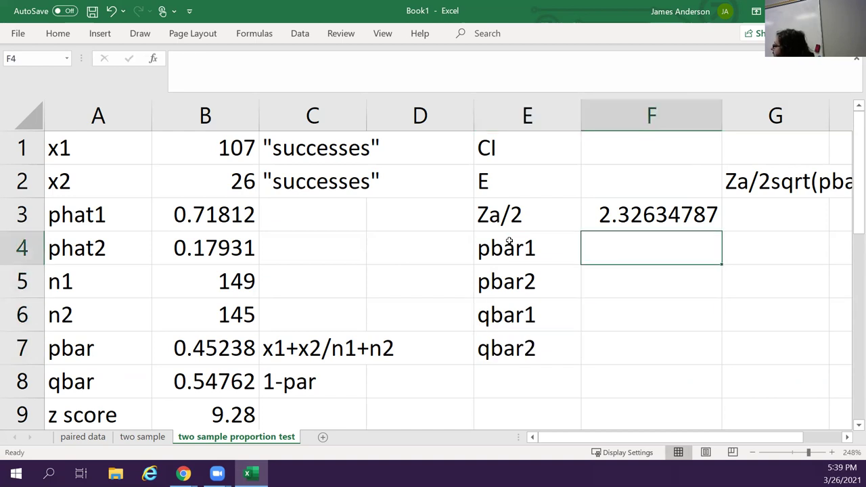
Link the pbar1 value in F4 to phat1 in B3 and the pbar2 value in F5 to phat2 in B4.
text(=)
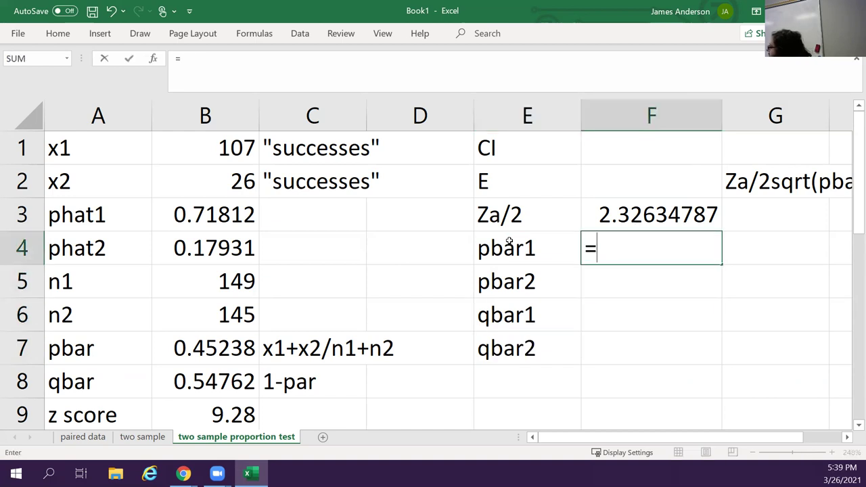
click(193, 216)
key(Return)
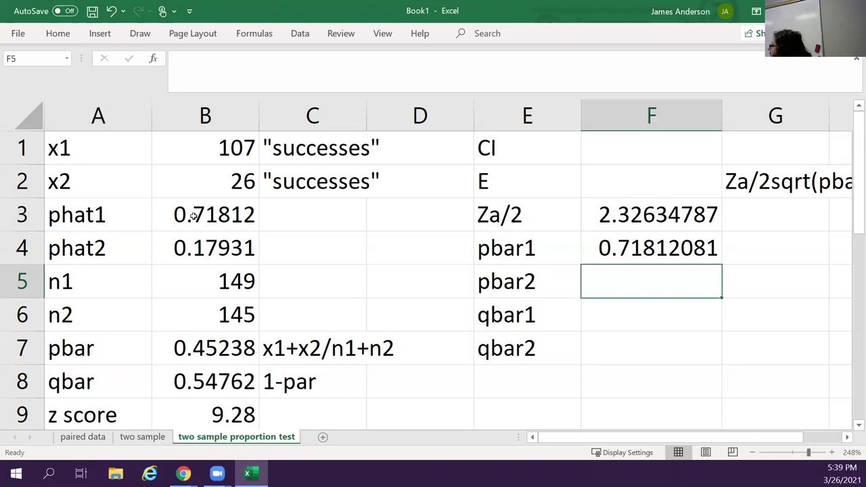
text(=)
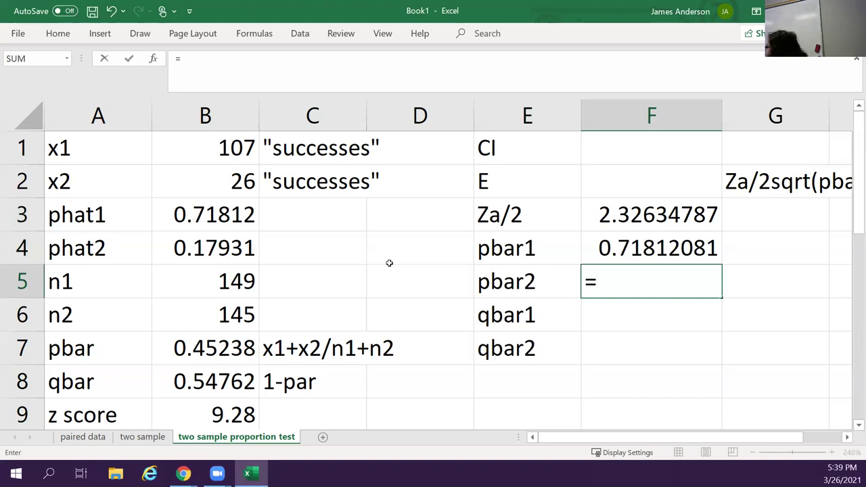
click(210, 248)
key(Return)
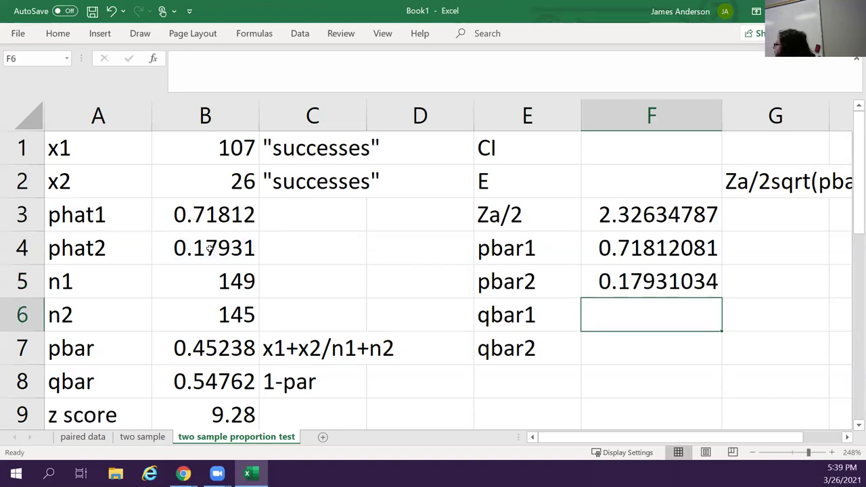
Calculate qbar1 in F6 as 1 minus pbar1 (F4) and qbar2 in F7 as 1 minus pbar2 (F5).
text(=1-)
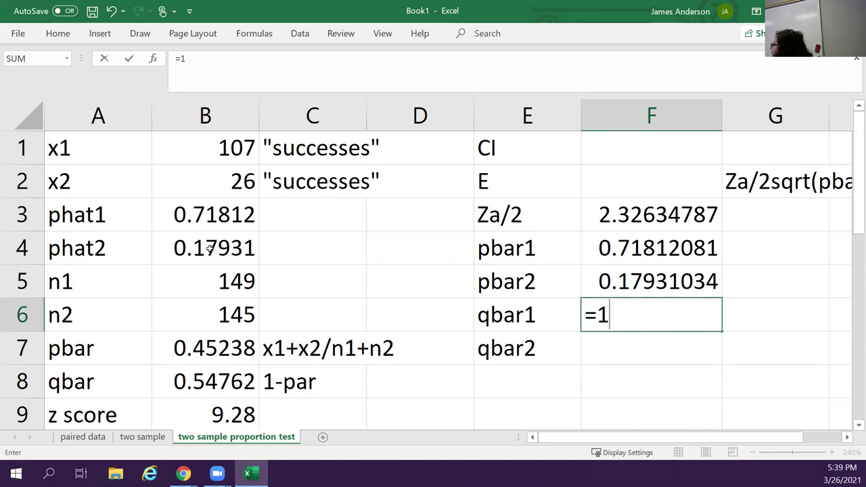
click(686, 250)
key(Return)
text(=1-)
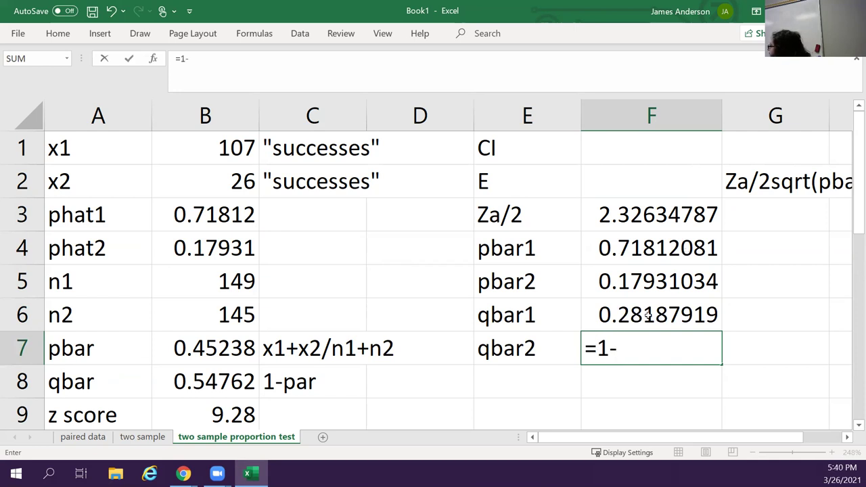
click(648, 277)
key(Return)
Label cells E8 and E9, below qbar2, as pq1 and pq2.
key(Left)
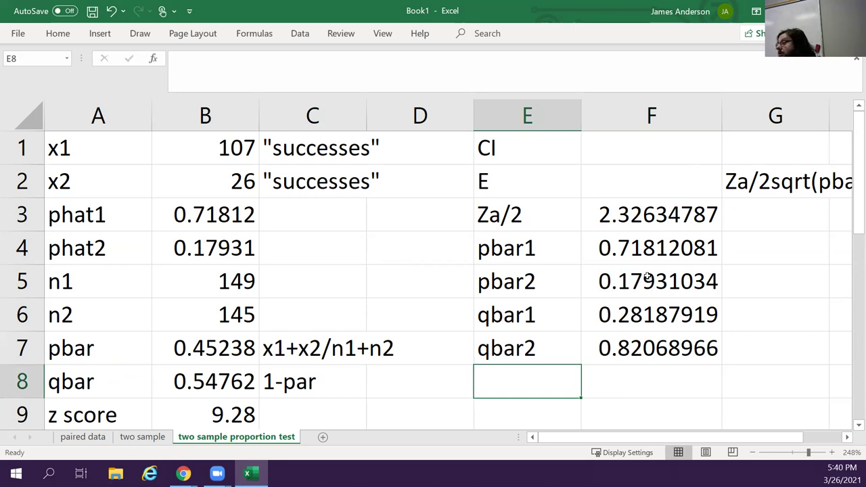
text(qb)
key(BackSpace)
key(BackSpace)
text(pq1)
key(Return)
text(pq1)
key(BackSpace)
text(2)
key(Tab)
Enter the product formulas =F4*F6 in F8 for pq1 and =F5*F7 in F9 for pq2.
key(Up)
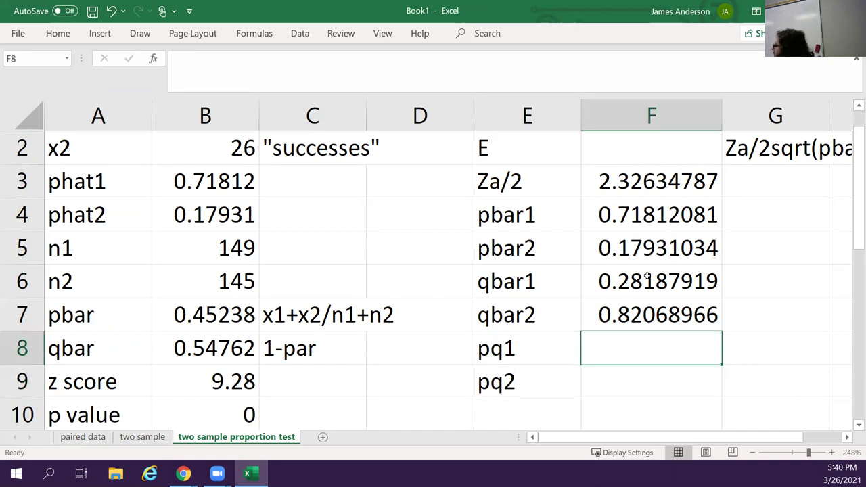
text(=)
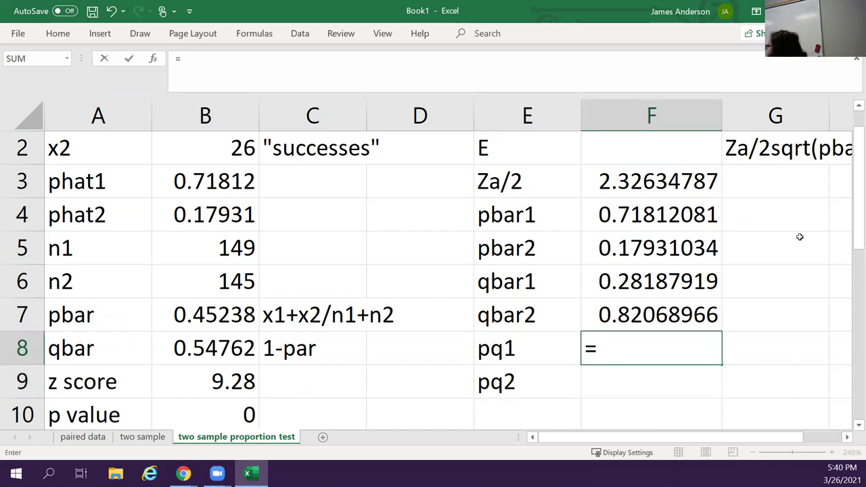
click(612, 213)
text(*)
click(639, 285)
key(Return)
text(=)
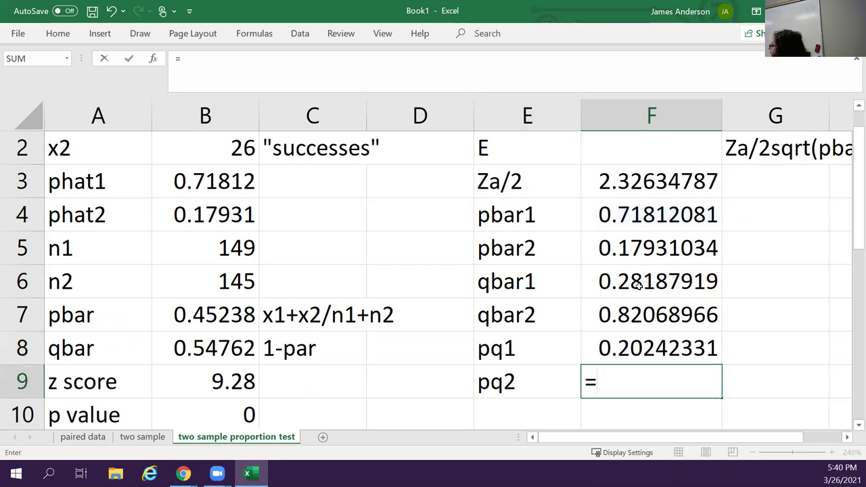
click(628, 250)
text(*)
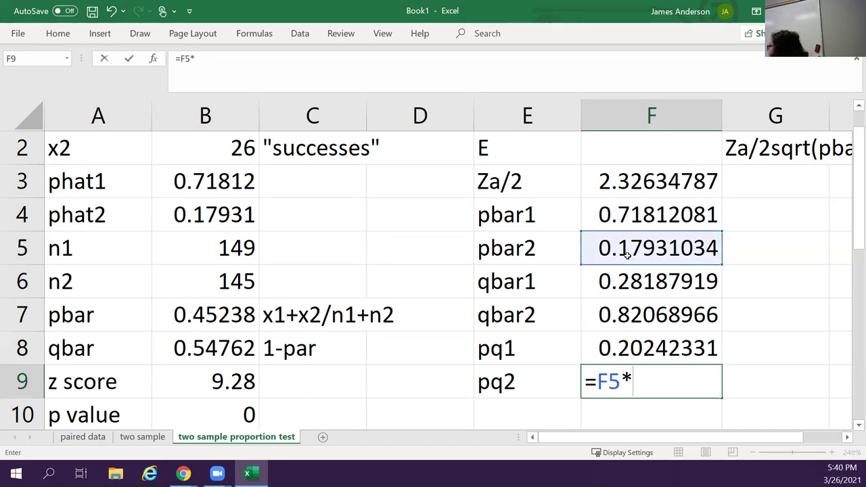
click(661, 317)
key(Return)
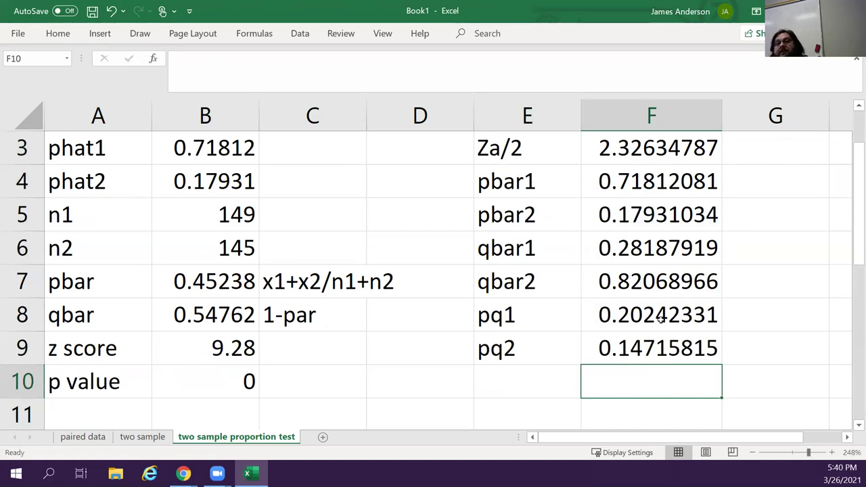
Label cells E10 and E11, below pq2, as n1 and n2.
key(Left)
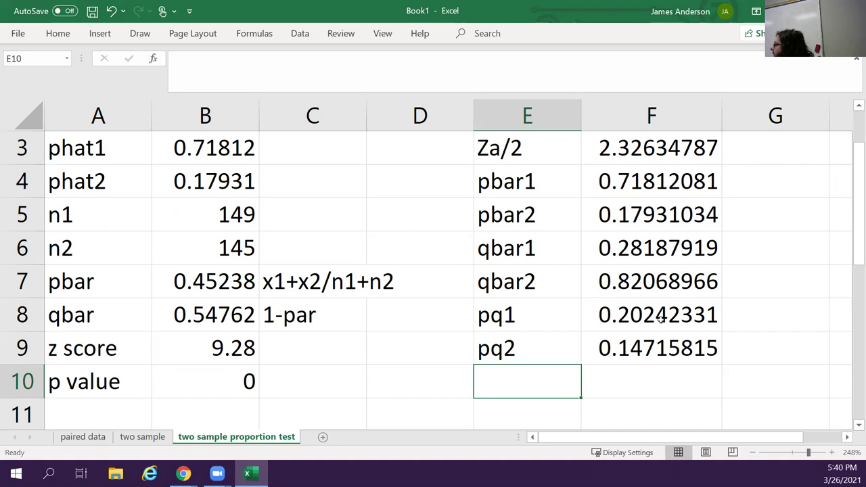
text(n1)
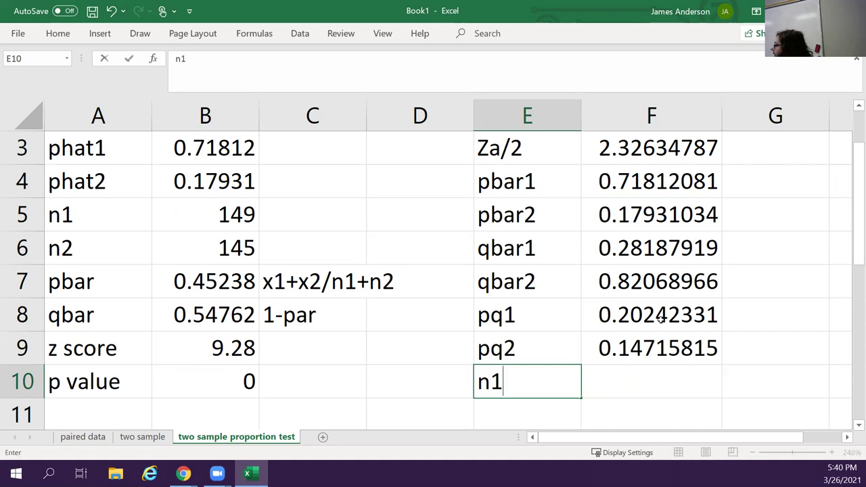
key(Return)
text(n2)
key(Right)
Link the n1 value in F10 to B5 and the n2 value in F11 to B6.
key(Up)
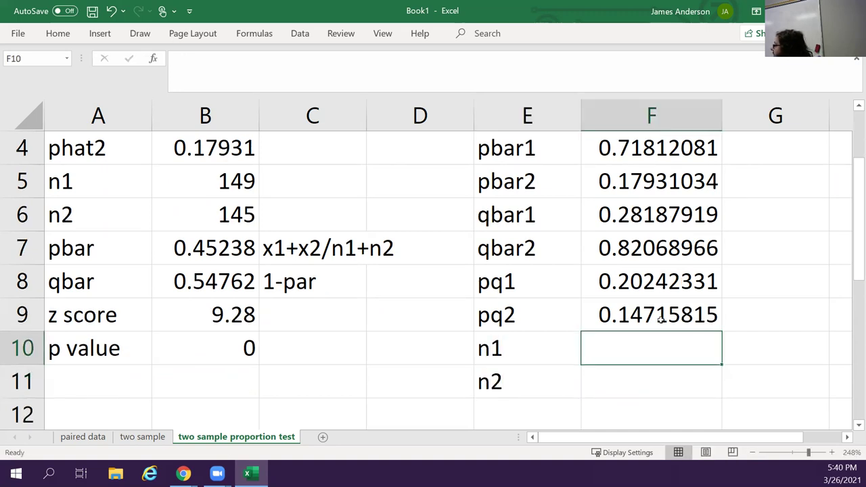
text(=)
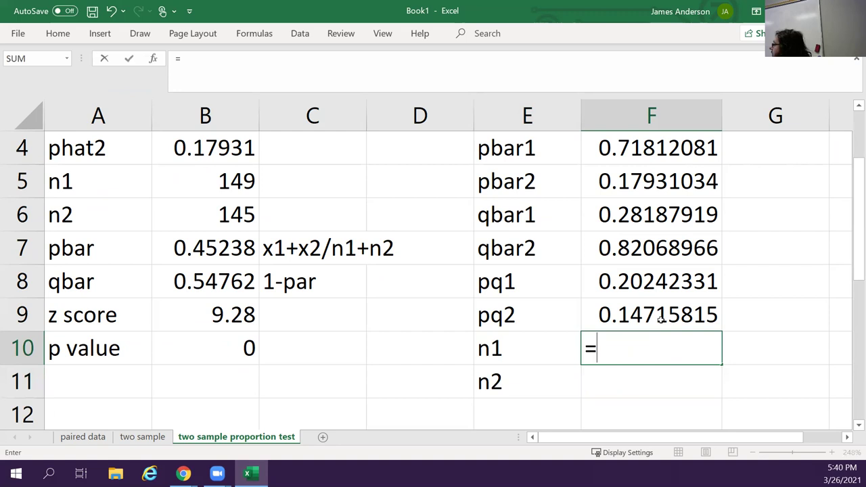
click(219, 177)
key(Return)
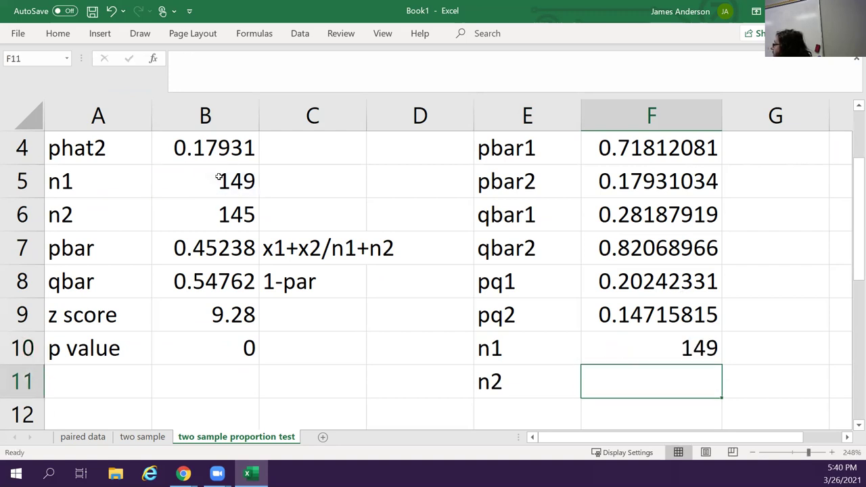
text(=)
click(219, 213)
key(Return)
Enter the margin of error formula =F3*SQRT(F8/F10+F9/F11) in F2, beside the E label.
key(Up)
key(Right)
key(Up)
key(Up)
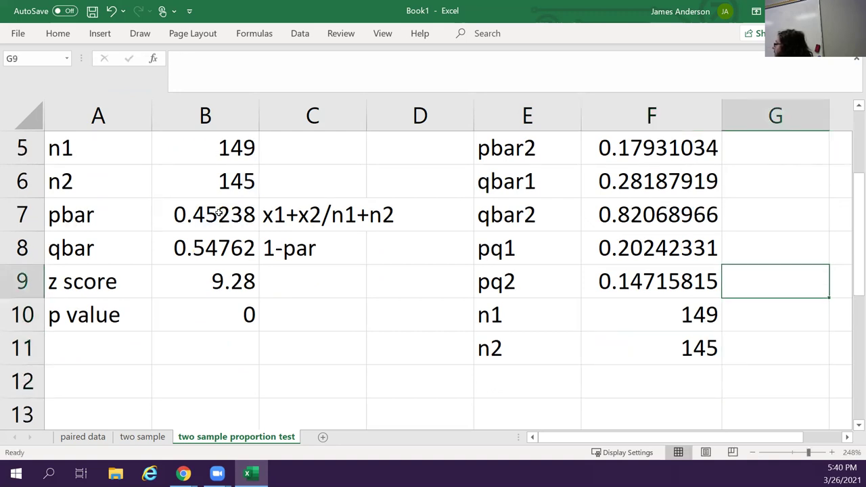
key(ctrl+Up)
key(Right)
key(Left)
key(Left)
key(Left)
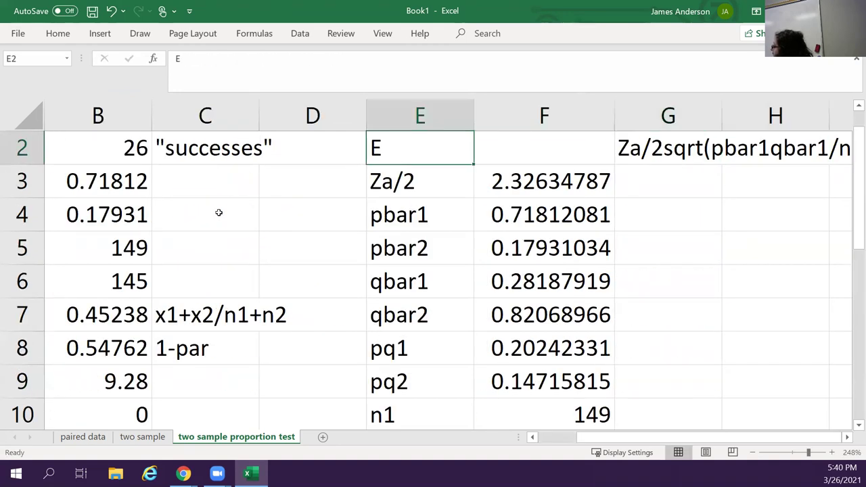
key(Right)
text(=)
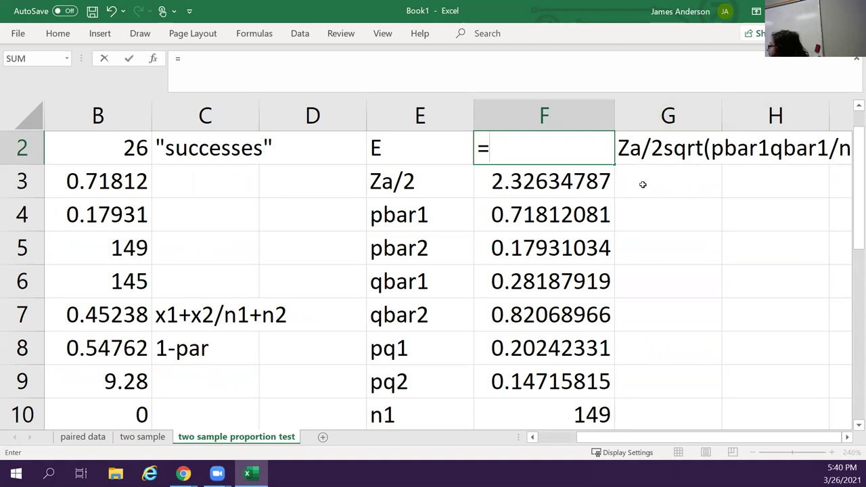
click(580, 184)
text(*sqrt()
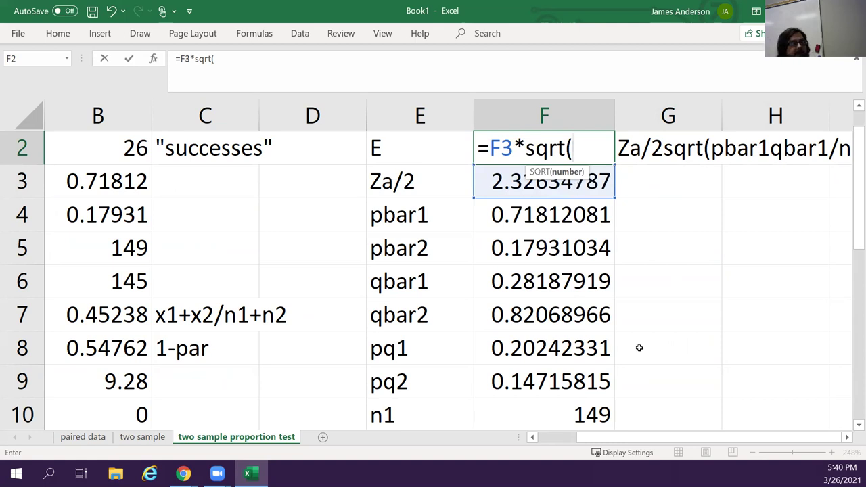
click(524, 348)
text(/)
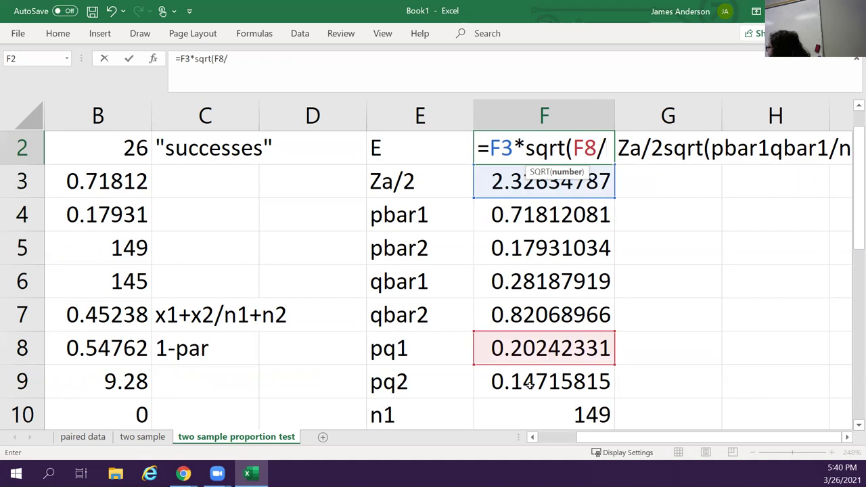
text(F10+)
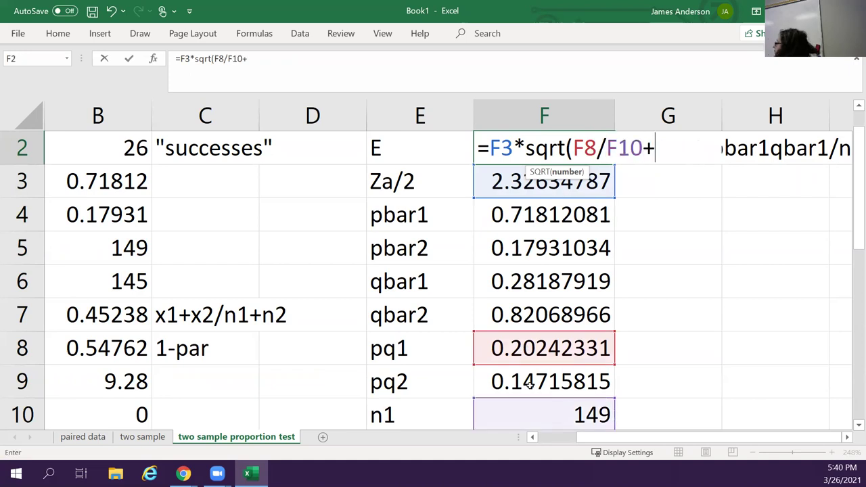
click(548, 382)
text(/)
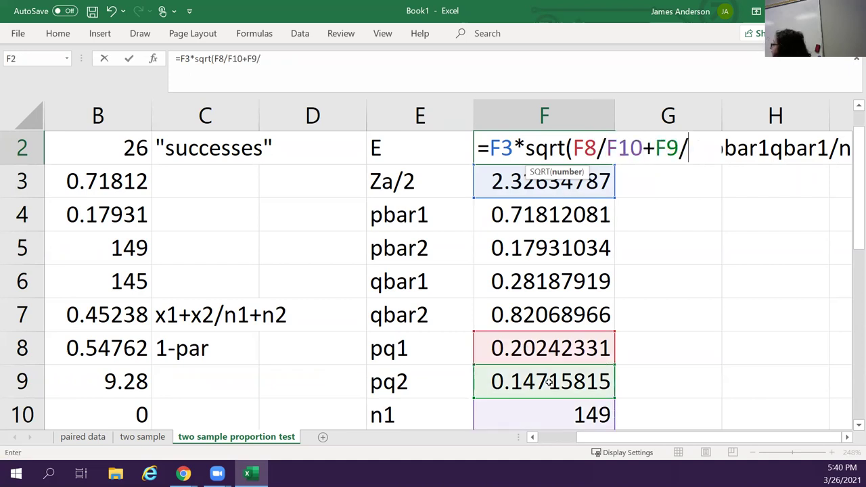
scroll(548, 381, down, 2)
click(581, 247)
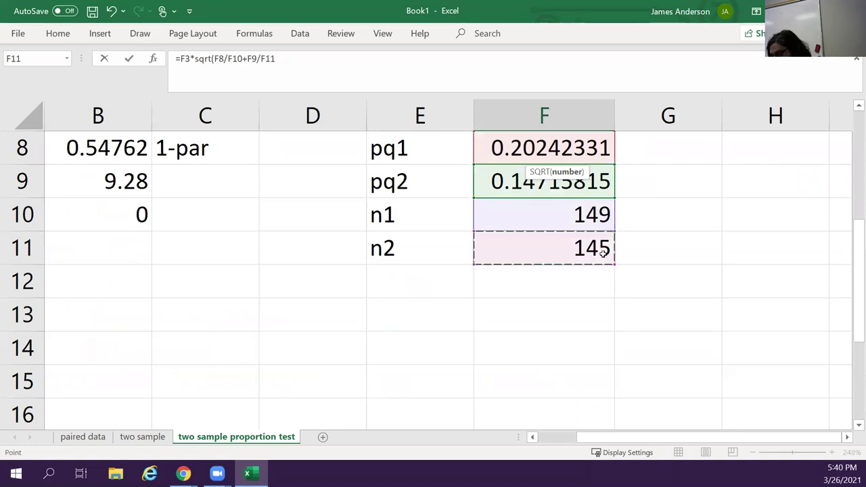
key(Return)
key(Up)
scroll(604, 253, up, 1)
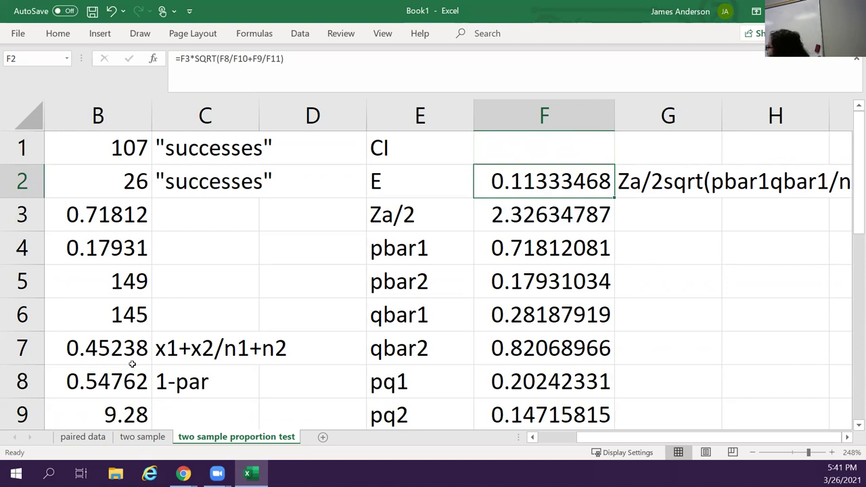
scroll(132, 364, down, 2)
scroll(132, 364, up, 2)
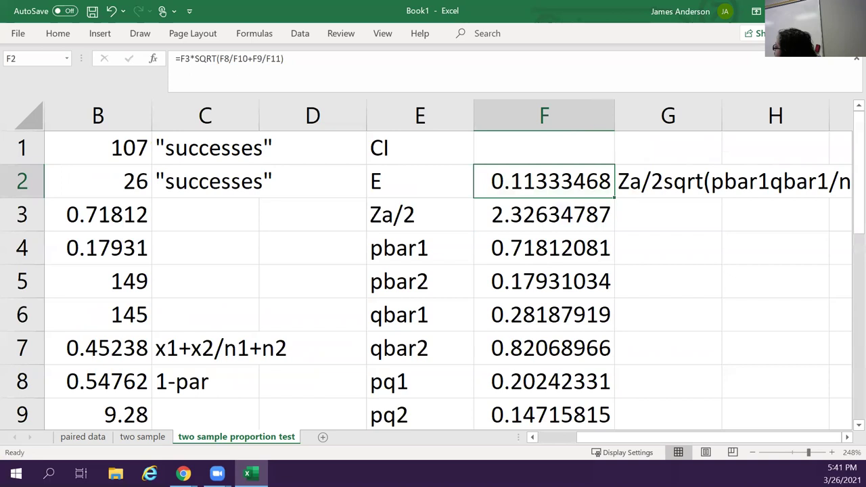
click(489, 153)
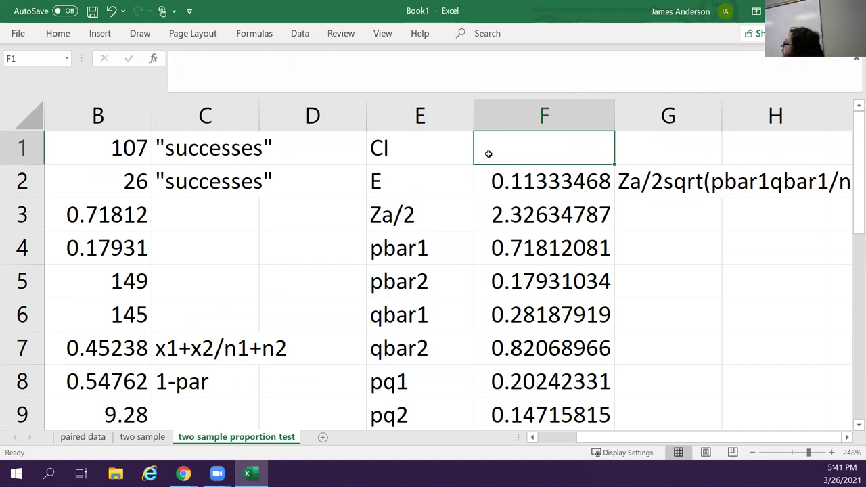
text(=)
key(Escape)
key(Left)
click(488, 153)
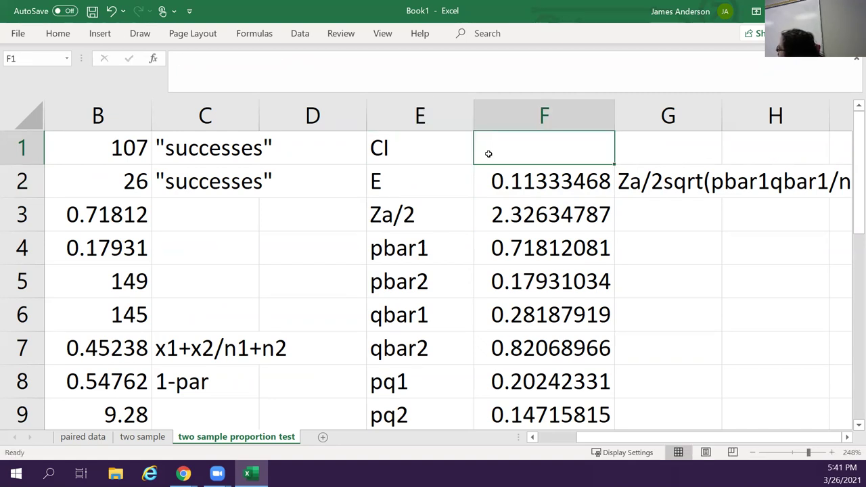
Try inserting a whole blank row above row 2 and undo the insertion.
right_click(31, 190)
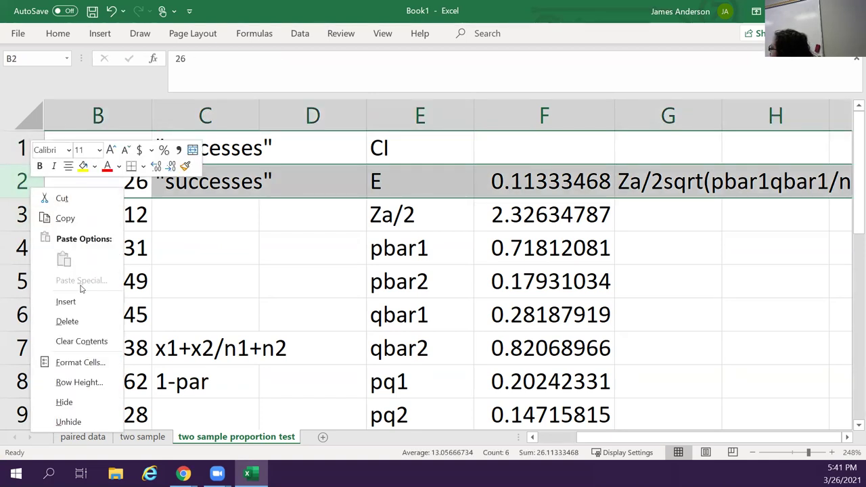
click(65, 301)
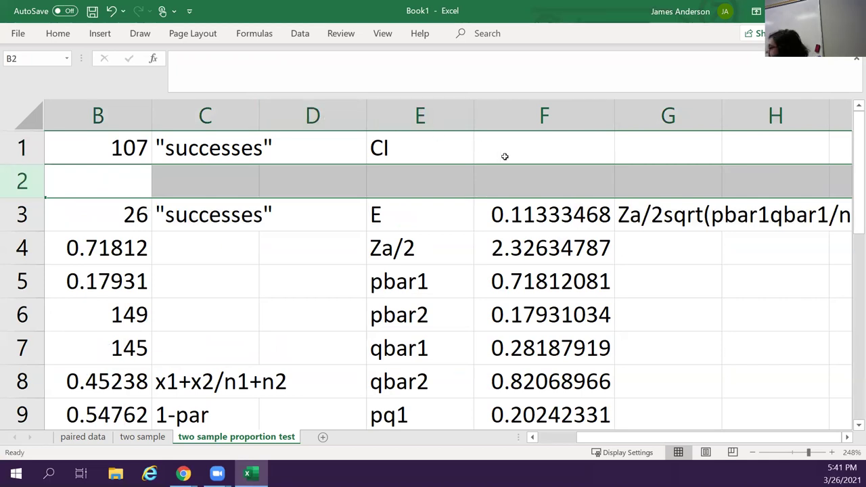
key(ctrl+z)
Move the block E2:G11 down one row to start at E3, freeing row 2 beneath the CI label.
key(Left)
key(Right)
key(Right)
key(Right)
key(Right)
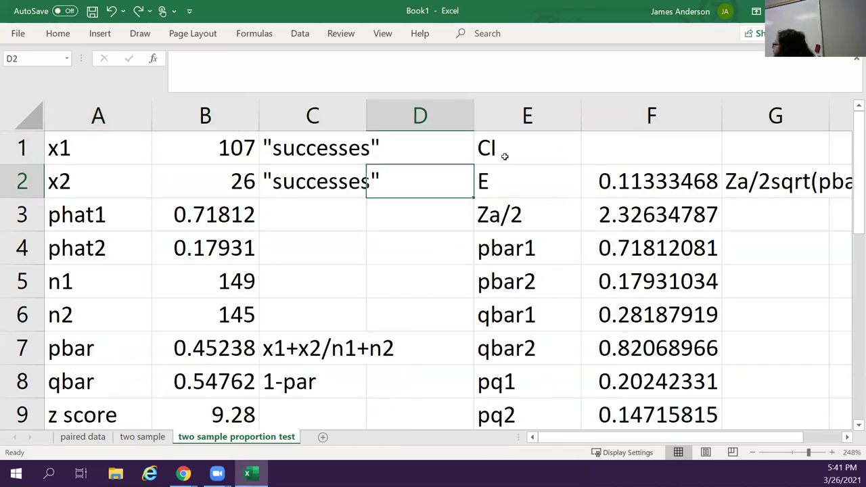
key(shift+Right)
key(shift+Right)
key(ctrl+shift+Down)
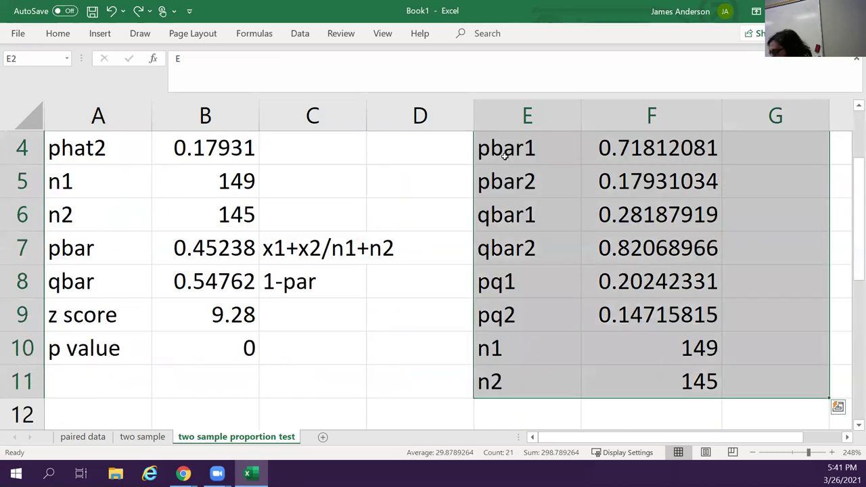
key(ctrl+c)
key(Down)
key(ctrl+v)
key(Up)
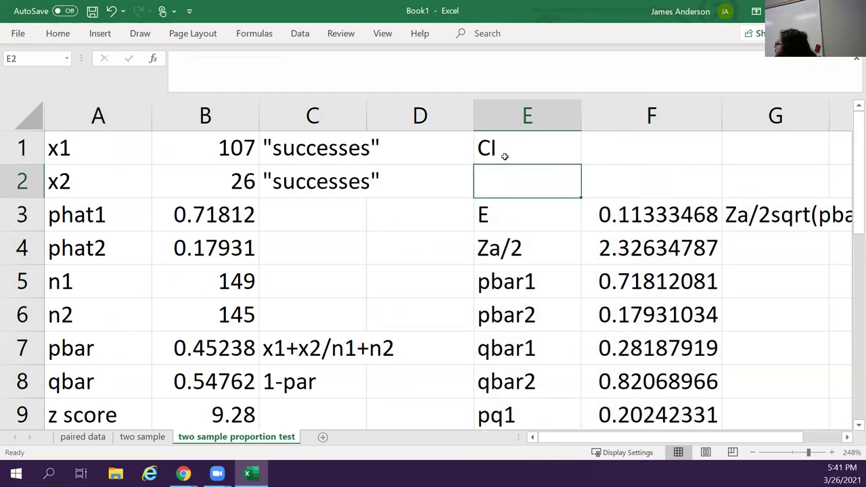
Change the CI label in E1 to "CI Upper" and enter the label "CI Lower" in E2.
double_click(504, 156)
text(Upper)
key(Return)
text(CI Lower)
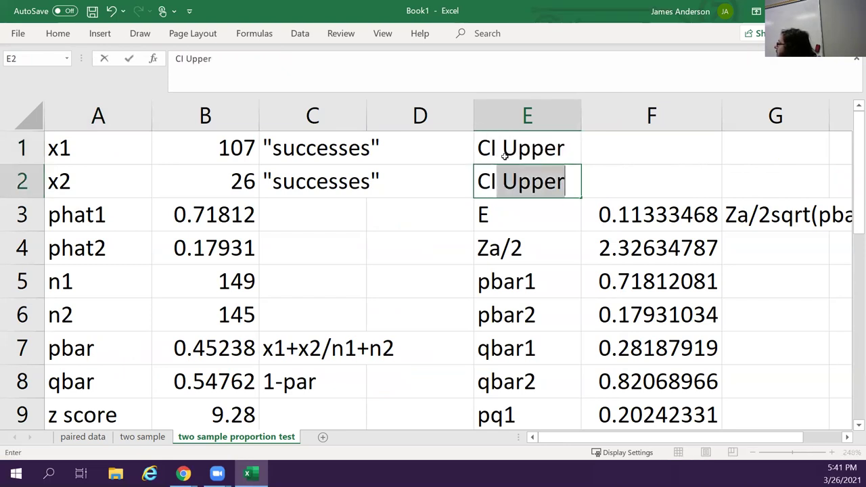
key(Tab)
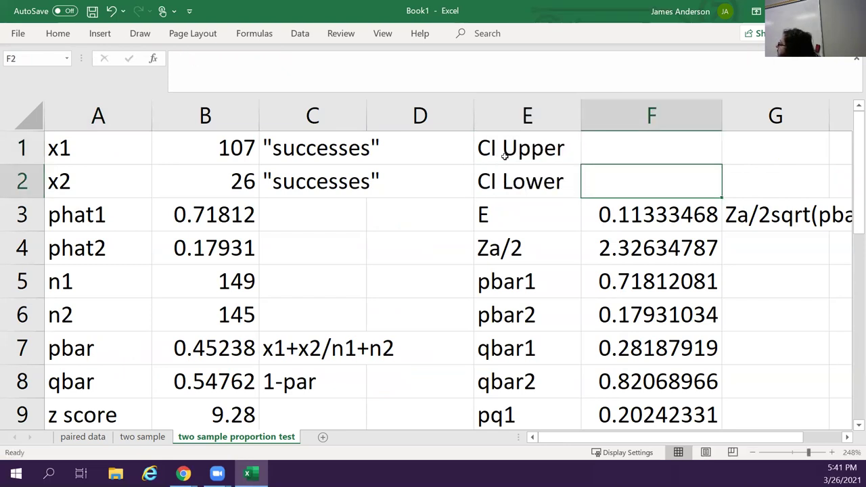
Enter the upper confidence limit formula =(F5-F6)+F3 in F1, beside the CI Upper label.
key(Up)
text(=*()
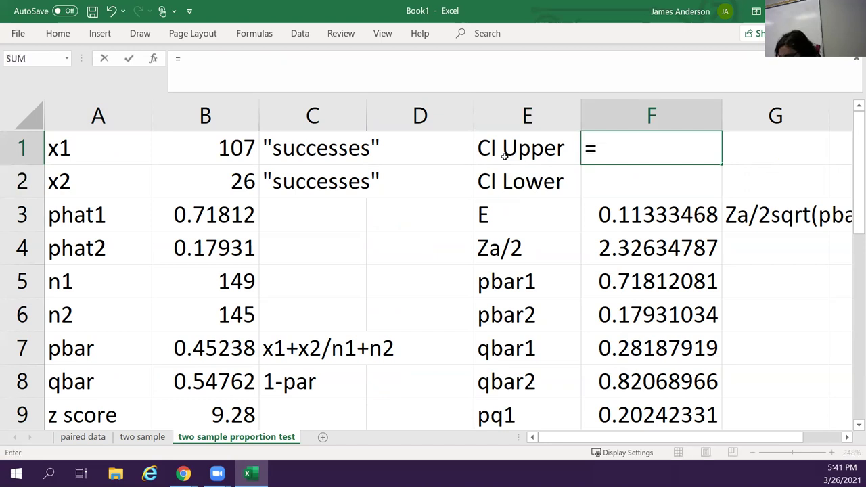
key(BackSpace)
key(BackSpace)
text(()
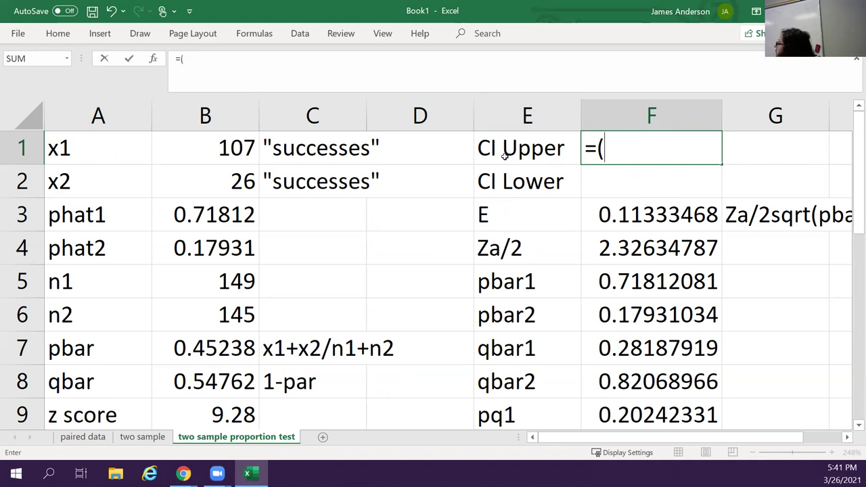
click(665, 281)
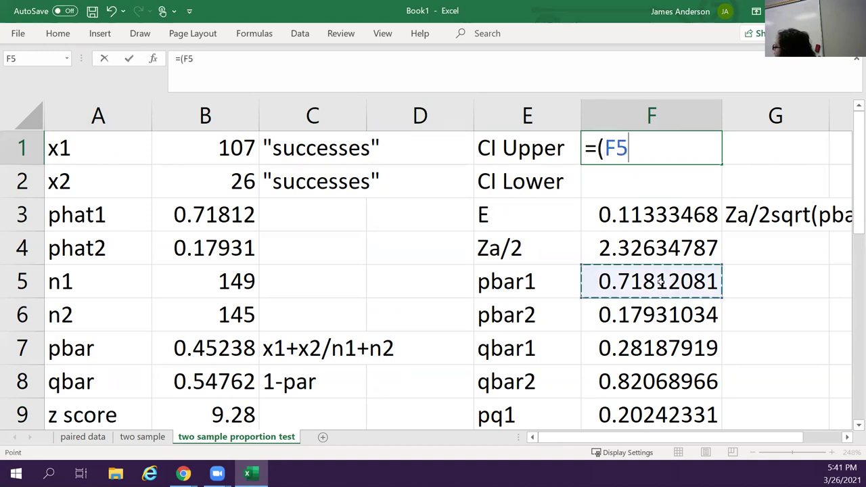
text(-)
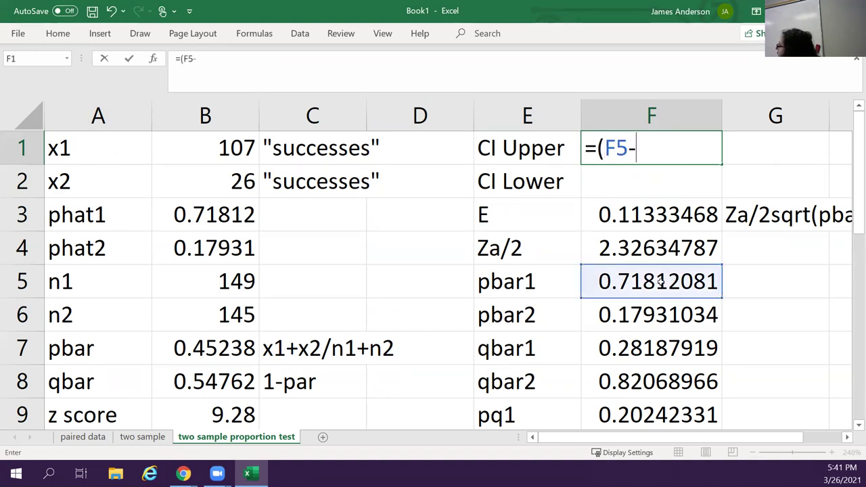
click(637, 311)
text()+)
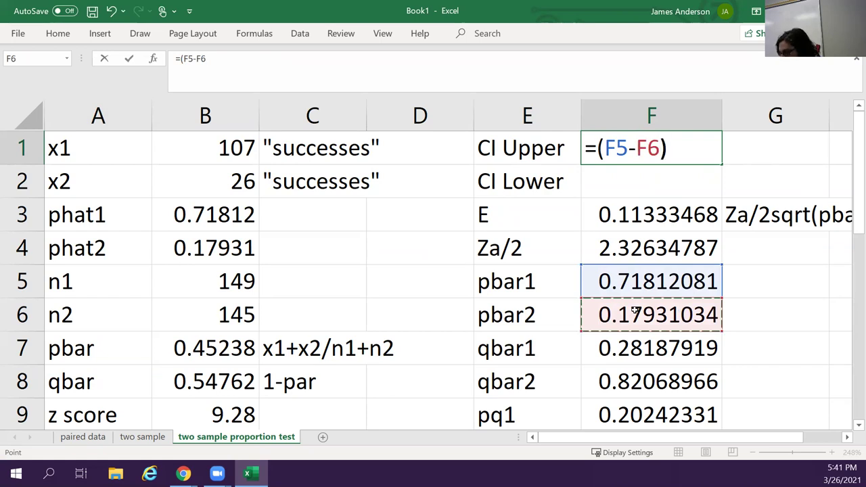
click(656, 215)
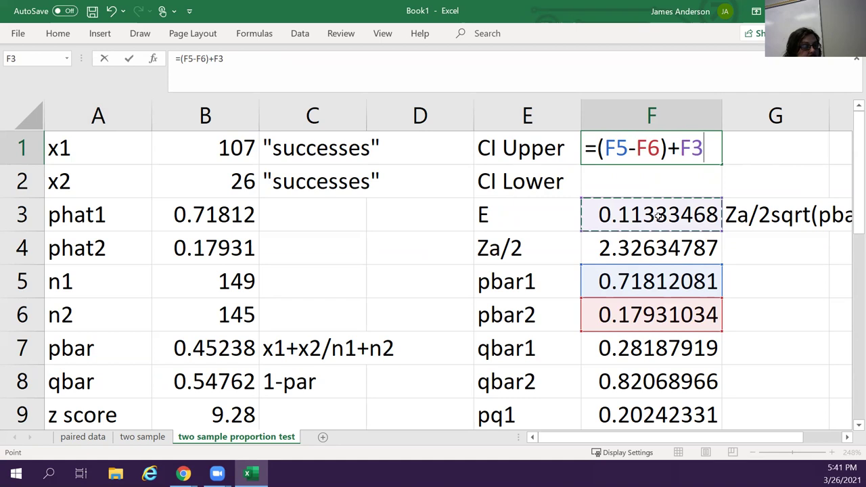
key(Return)
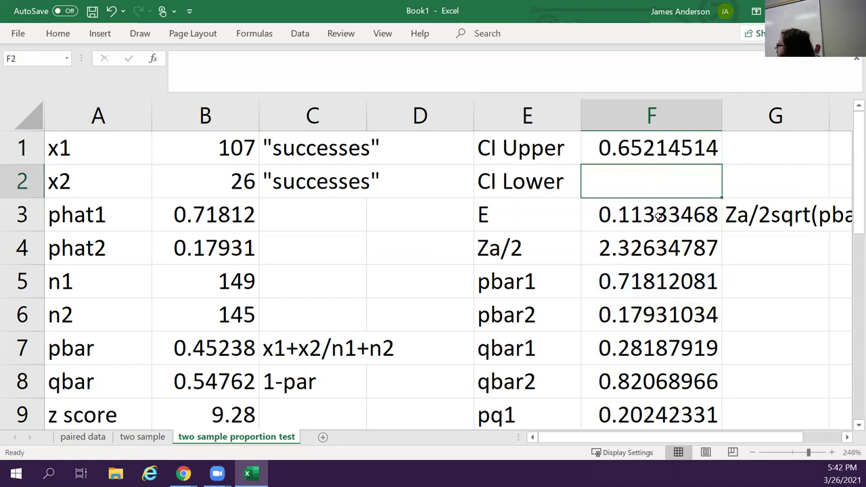
Enter the lower confidence limit formula =(F5-F6)-F3 in F2, beside the CI Lower label.
text(=()
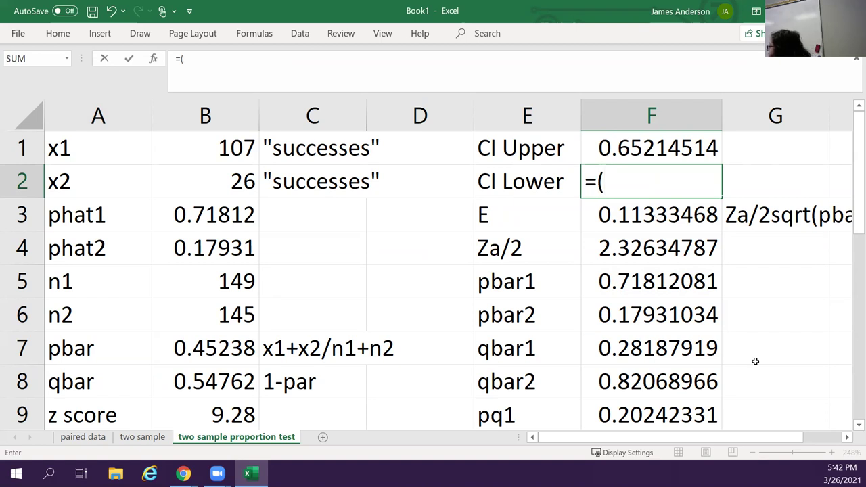
click(640, 285)
text(-)
click(654, 313)
text(_)
key(BackSpace)
text()-)
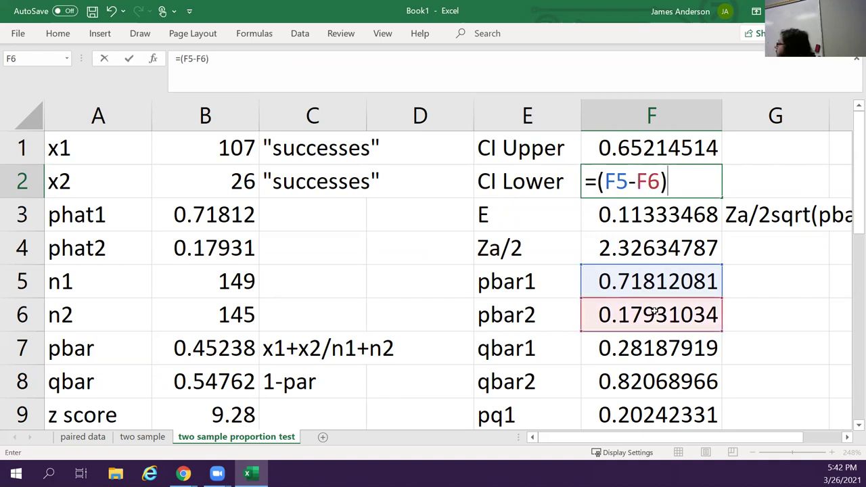
click(657, 218)
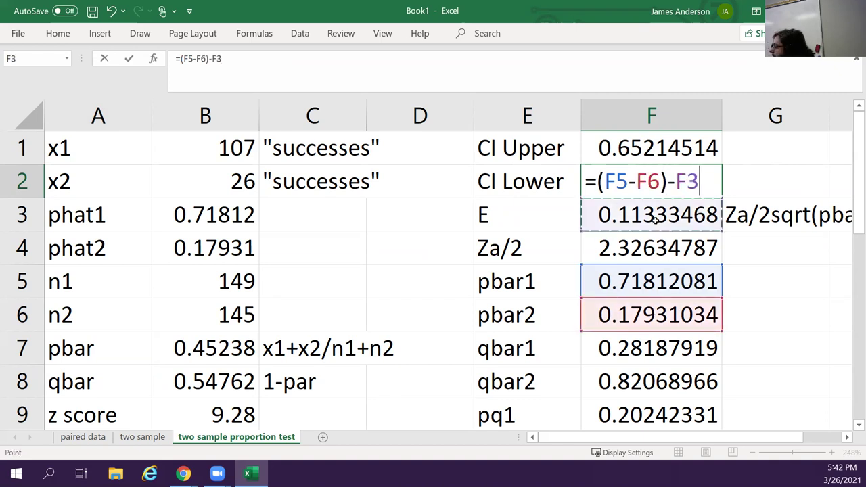
key(Return)
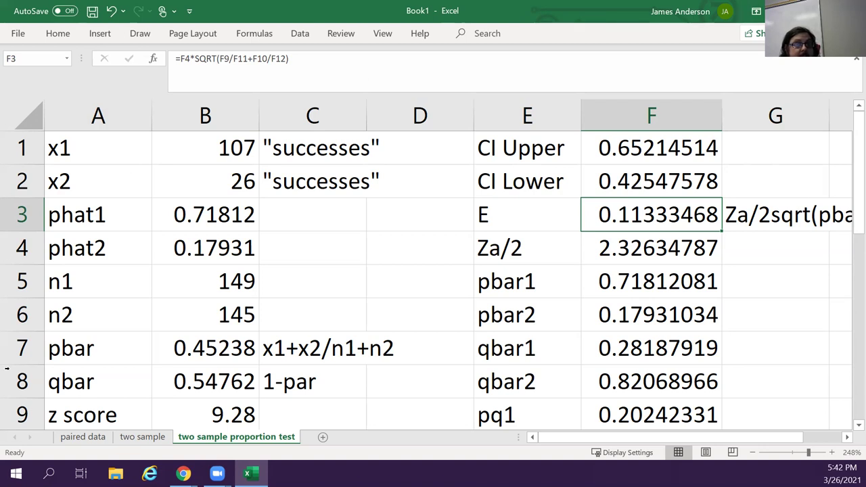
key(alt+Tab)
key(alt+Tab)
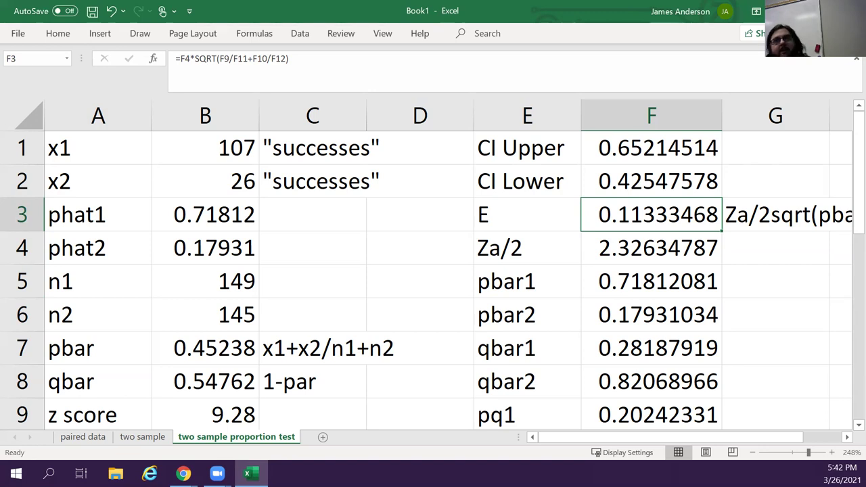
key(alt+Tab)
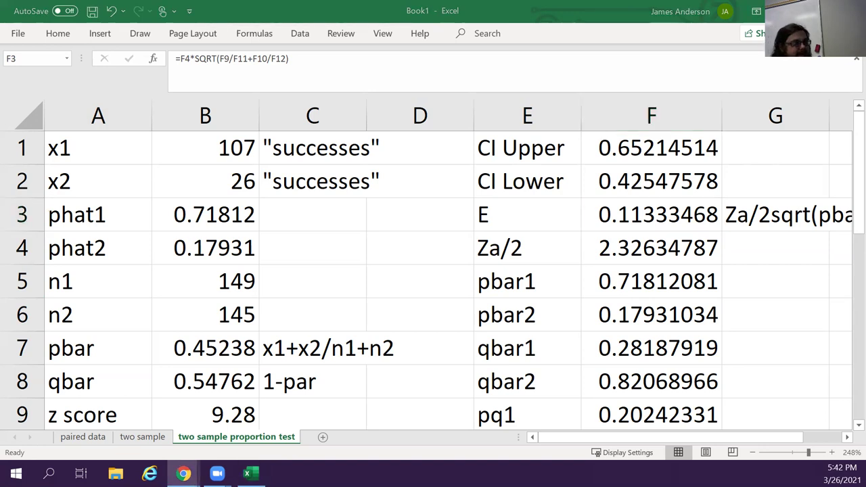